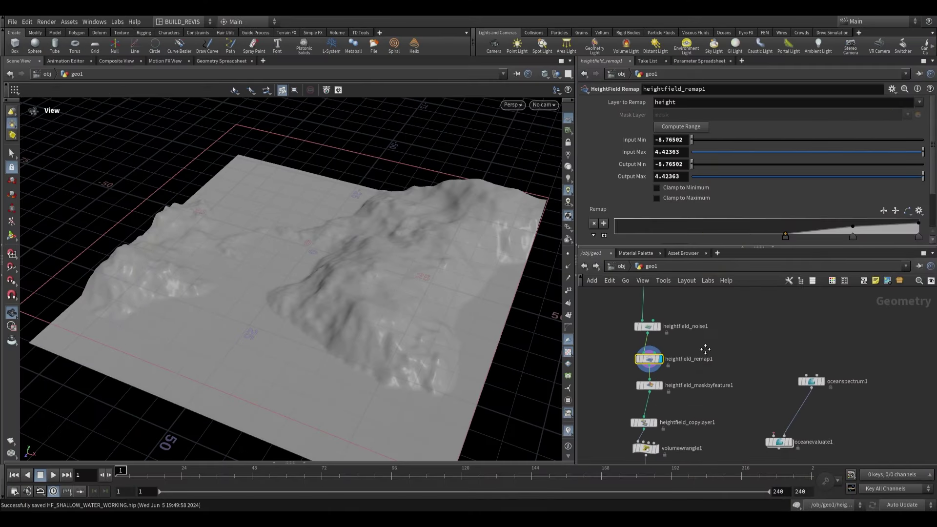
# Step: Examine the remapped terrain and the heightfield, noise and remap nodes that produce it
pyautogui.moveTo(707, 350); pyautogui.dragTo(693, 302, button='middle')
pyautogui.moveTo(849, 314); pyautogui.dragTo(712, 359)
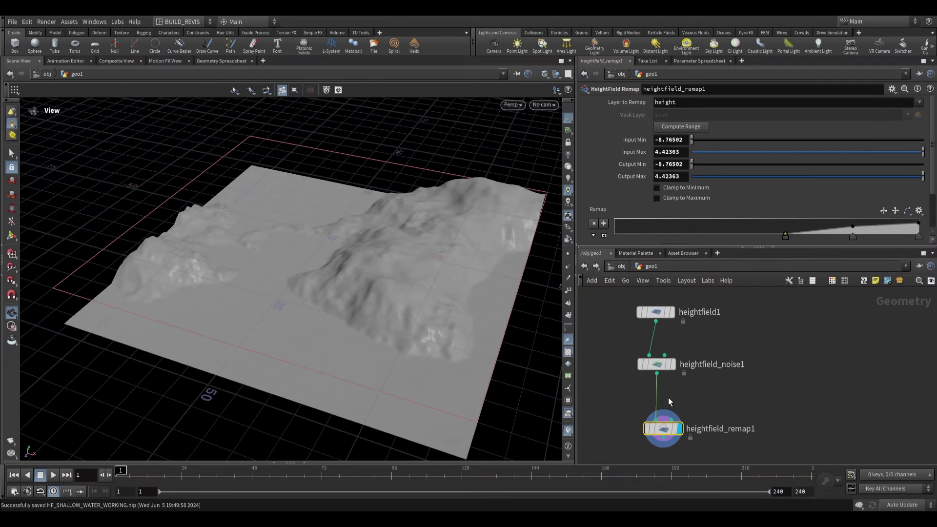
pyautogui.moveTo(367, 314); pyautogui.dragTo(430, 326)
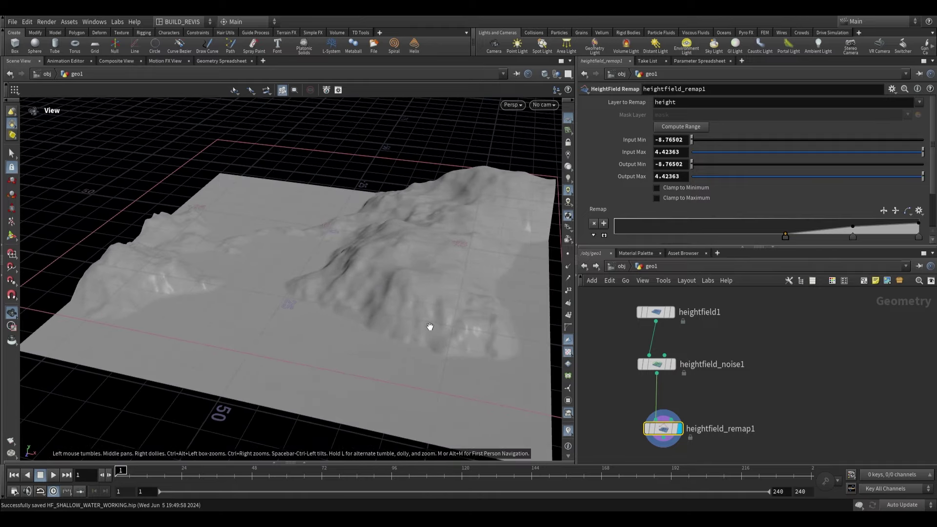
pyautogui.moveTo(366, 304); pyautogui.dragTo(312, 296)
pyautogui.moveTo(724, 366); pyautogui.dragTo(720, 317, button='middle')
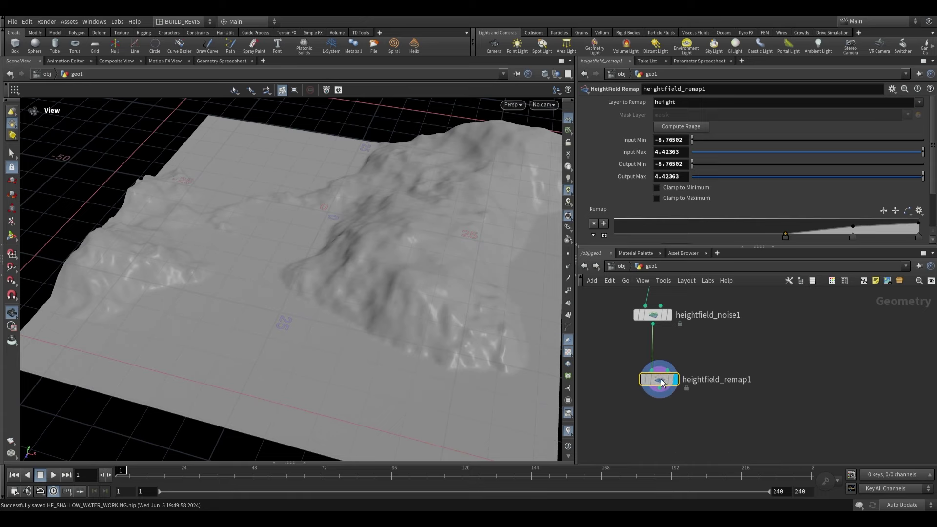
pyautogui.moveTo(662, 380); pyautogui.dragTo(662, 368)
pyautogui.moveTo(317, 228); pyautogui.dragTo(319, 256, button='middle')
pyautogui.moveTo(320, 256); pyautogui.dragTo(178, 195)
pyautogui.moveTo(441, 415); pyautogui.dragTo(440, 366)
# Step: Add a HeightField Mask by Feature node, wire it after heightfield_remap1 and display it
pyautogui.scroll(-3, 731, 400)
pyautogui.press('Tab')
pyautogui.write('masky')
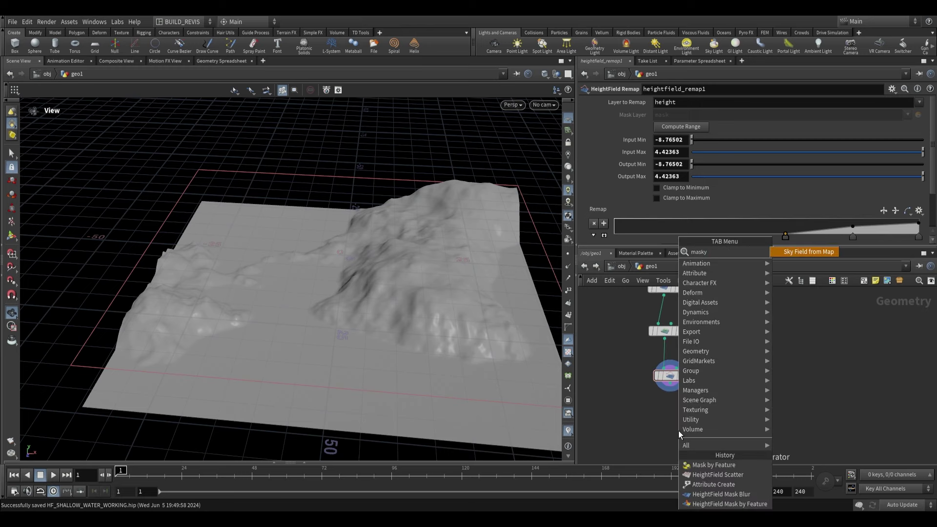
pyautogui.press('BackSpace')
pyautogui.write('by fe')
pyautogui.press('Return')
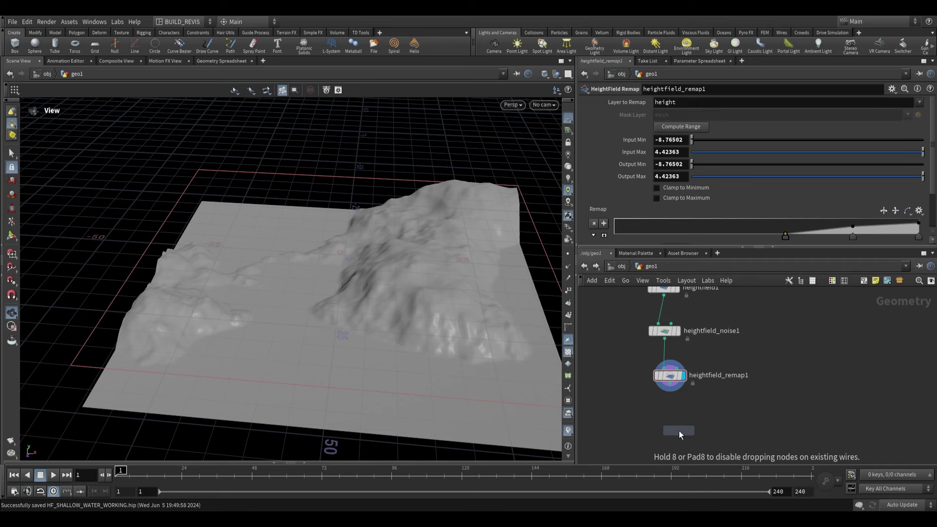
pyautogui.click(678, 431)
pyautogui.click(670, 392)
pyautogui.click(681, 427)
pyautogui.click(698, 438)
pyautogui.moveTo(681, 438); pyautogui.dragTo(672, 432)
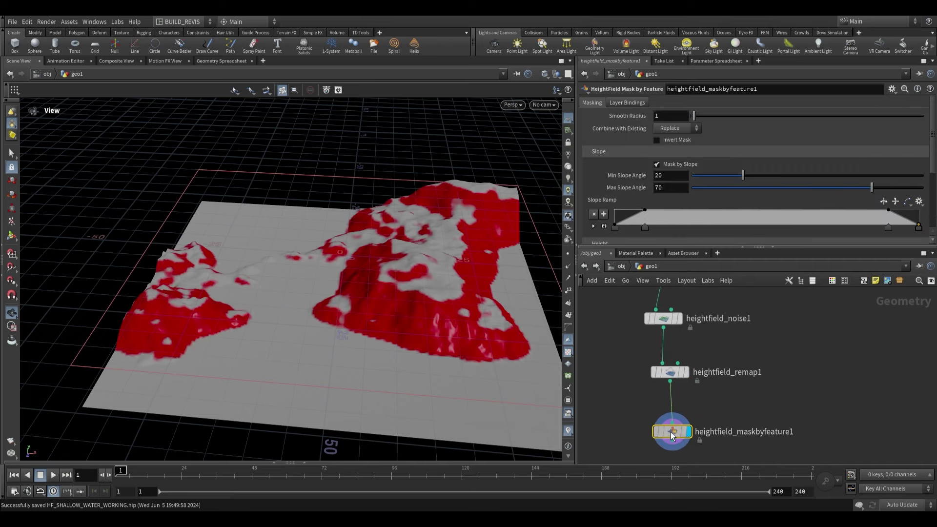
# Step: Turn off Mask by Slope, enable Mask by Height and compute its height range on the mask node
pyautogui.moveTo(394, 247); pyautogui.dragTo(396, 270)
pyautogui.moveTo(327, 253); pyautogui.dragTo(333, 280)
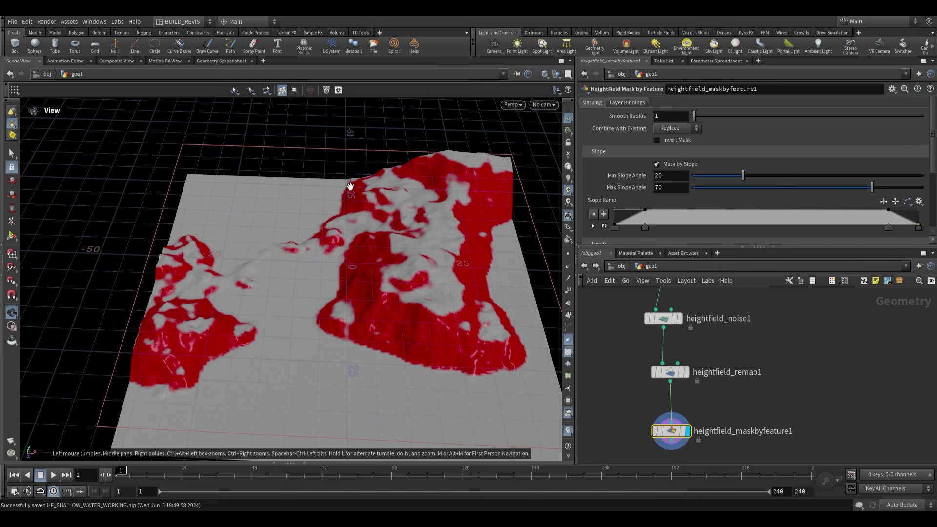
pyautogui.click(657, 164)
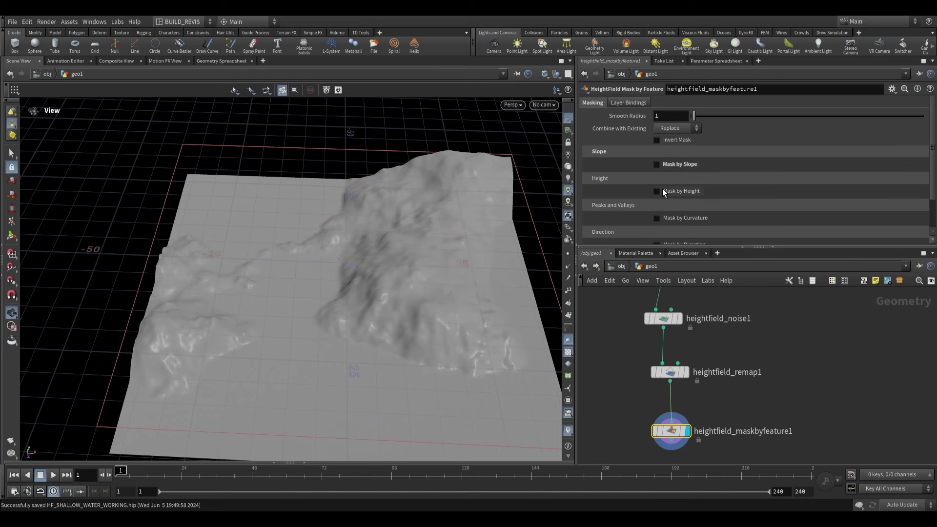
pyautogui.click(659, 191)
pyautogui.click(689, 200)
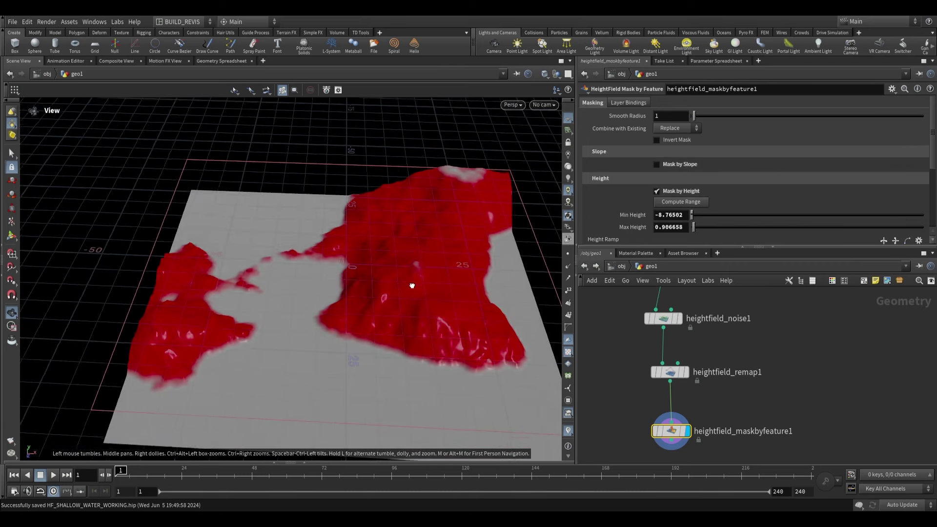
# Step: Remove the two high-end points of the Height Ramp and invert it so the mask covers only the low ground
pyautogui.scroll(-1, 833, 217)
pyautogui.scroll(-3, 911, 225)
pyautogui.moveTo(889, 210); pyautogui.dragTo(893, 244)
pyautogui.moveTo(918, 210); pyautogui.dragTo(915, 268)
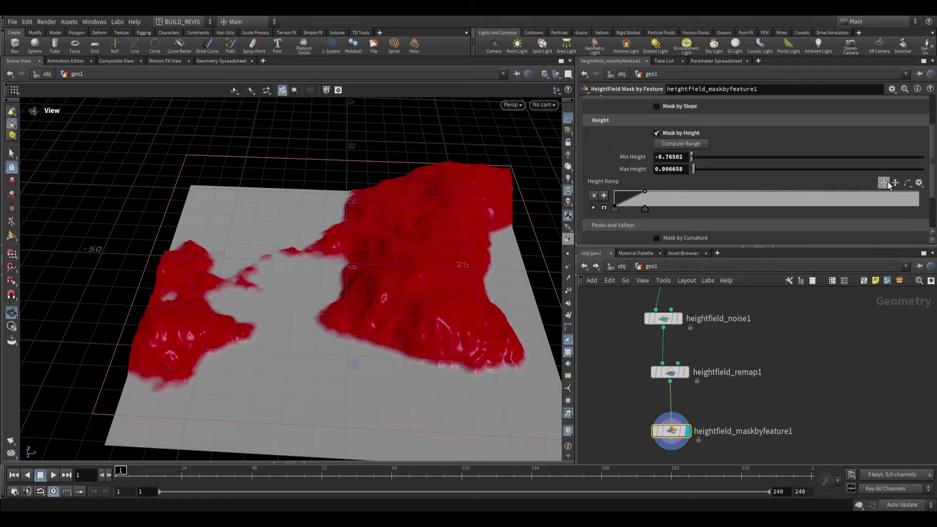
pyautogui.click(895, 183)
pyautogui.moveTo(406, 285)
pyautogui.mouseDown()
pyautogui.moveTo(399, 336)
pyautogui.moveTo(460, 259)
pyautogui.moveTo(533, 249)
pyautogui.moveTo(402, 253)
pyautogui.moveTo(383, 295)
pyautogui.moveTo(410, 251)
pyautogui.moveTo(392, 276)
pyautogui.mouseUp()
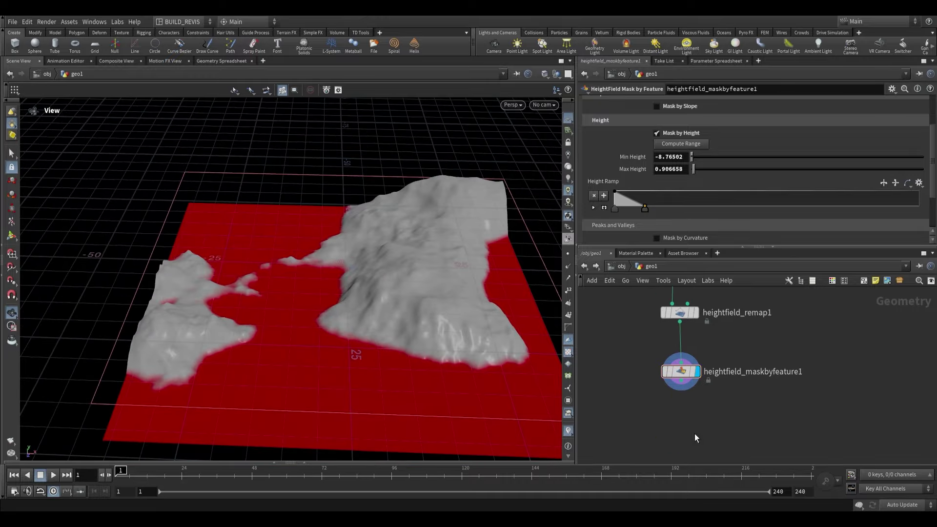
# Step: Add a HeightField Copy Layer node, wire it after heightfield_maskbyfeature1 and display it
pyautogui.press('Tab')
pyautogui.write('copyl')
pyautogui.press('Return')
pyautogui.click(688, 421)
pyautogui.click(713, 421)
pyautogui.moveTo(688, 410)
pyautogui.mouseDown()
pyautogui.moveTo(681, 380)
pyautogui.moveTo(681, 420)
pyautogui.mouseUp()
pyautogui.click(705, 421)
# Step: Set the copy layer's destination to water, with mask as the source
pyautogui.click(848, 129)
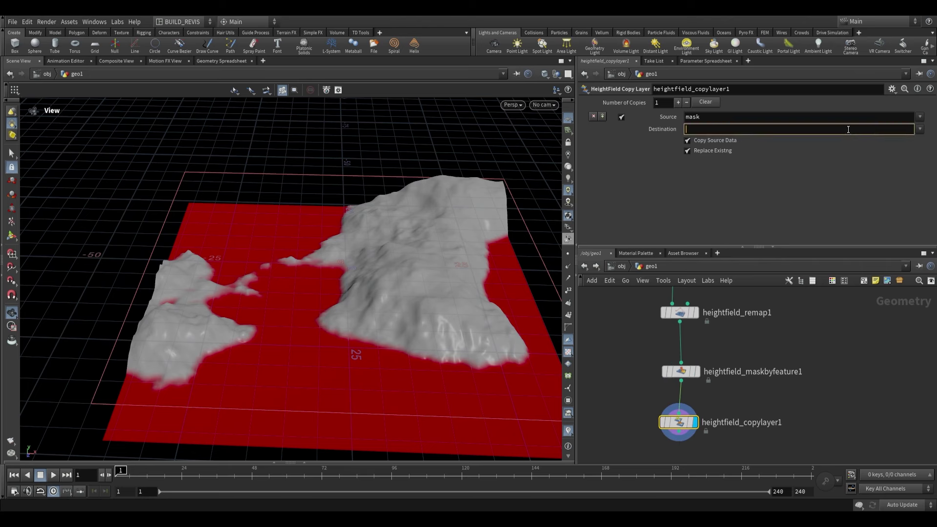
pyautogui.write('water')
pyautogui.press('Return')
pyautogui.moveTo(710, 130); pyautogui.dragTo(693, 122)
pyautogui.click(835, 424)
# Step: Add a HeightField Shallow Water solver, feed heightfield_copylayer1 into its first input and display it
pyautogui.moveTo(836, 436); pyautogui.dragTo(843, 398, button='middle')
pyautogui.scroll(-3, 766, 430)
pyautogui.moveTo(766, 430); pyautogui.dragTo(779, 398, button='middle')
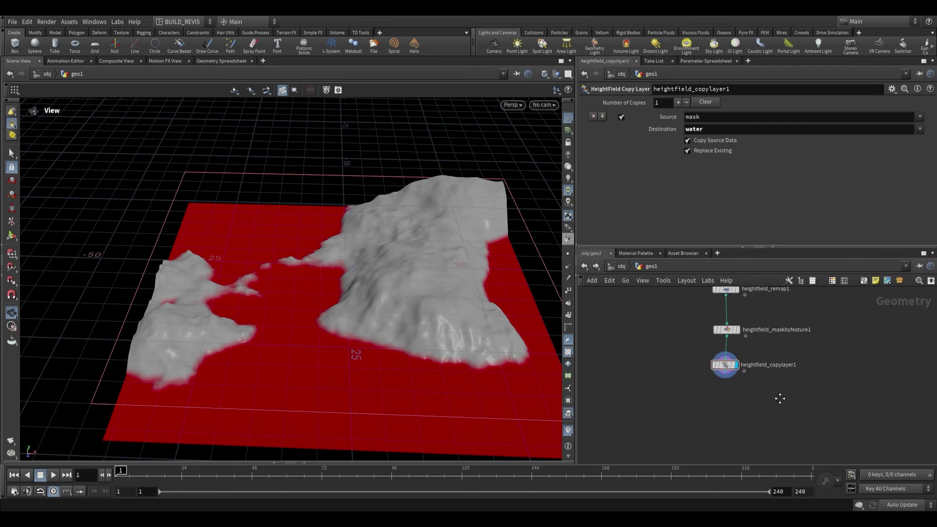
pyautogui.press('Tab')
pyautogui.write('hf')
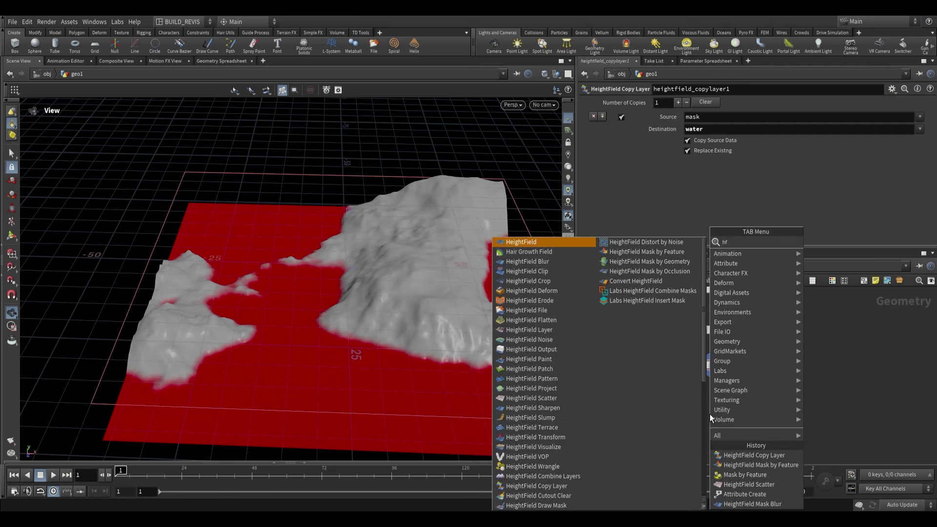
pyautogui.write('shal')
pyautogui.press('Return')
pyautogui.click(722, 411)
pyautogui.moveTo(722, 326); pyautogui.dragTo(722, 336)
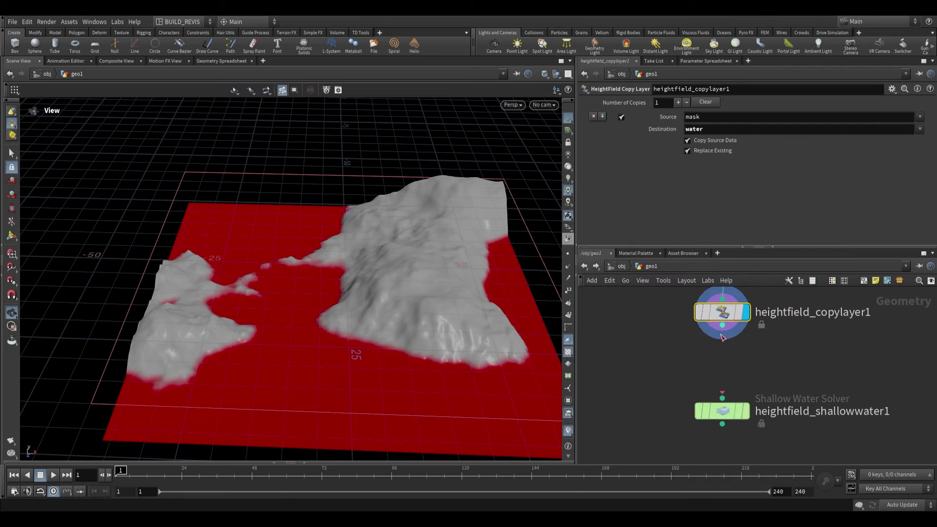
pyautogui.moveTo(721, 394); pyautogui.dragTo(722, 398)
pyautogui.click(745, 410)
# Step: Compare the terrain from heightfield_copylayer1 with the shallow water solver's output
pyautogui.moveTo(355, 312); pyautogui.dragTo(339, 286)
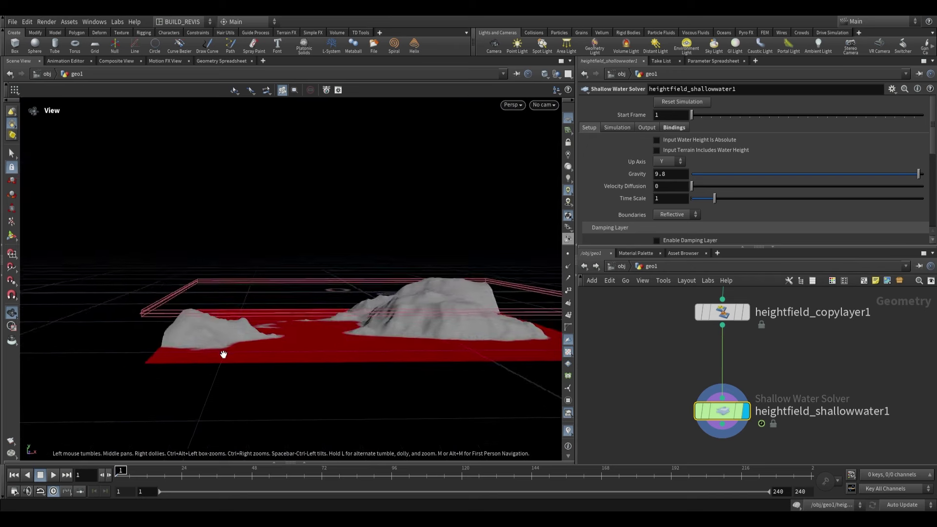
pyautogui.scroll(3, 224, 353)
pyautogui.click(745, 312)
pyautogui.moveTo(268, 345); pyautogui.dragTo(260, 347)
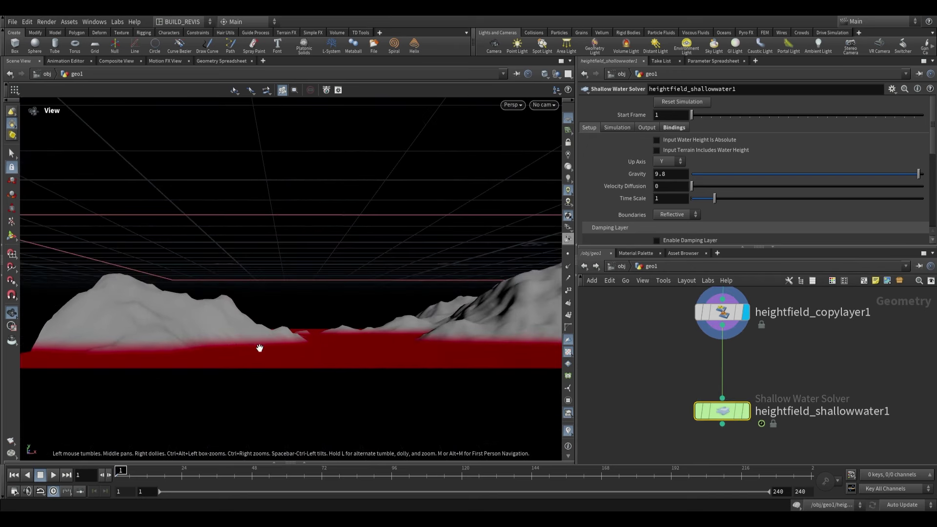
pyautogui.click(745, 410)
pyautogui.moveTo(363, 356); pyautogui.dragTo(332, 349)
pyautogui.moveTo(271, 295); pyautogui.dragTo(315, 264)
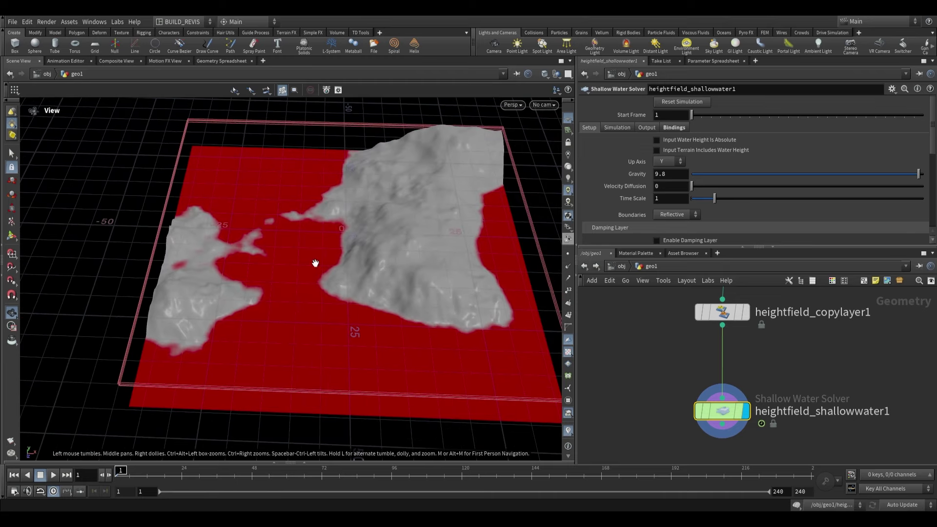
# Step: Play the shallow water simulation briefly and stop it
pyautogui.scroll(-3, 612, 191)
pyautogui.scroll(3, 614, 188)
pyautogui.click(52, 477)
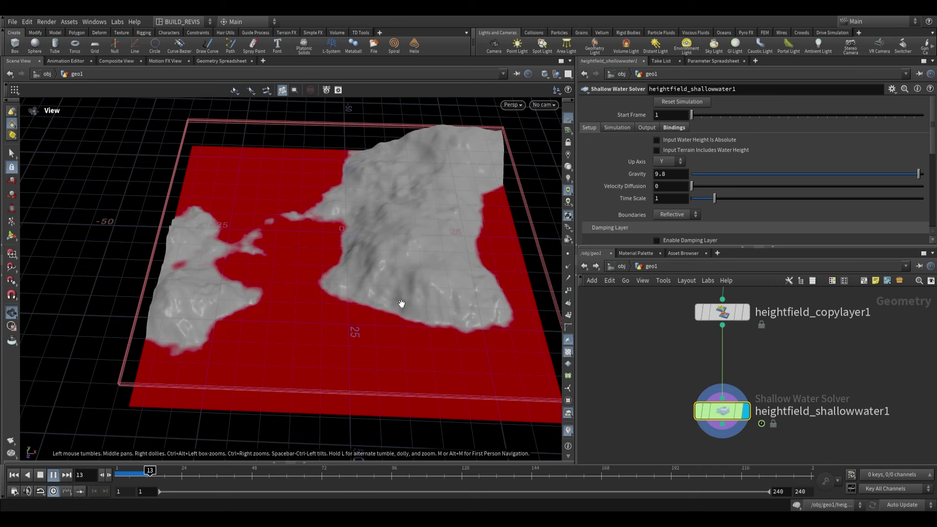
pyautogui.click(44, 475)
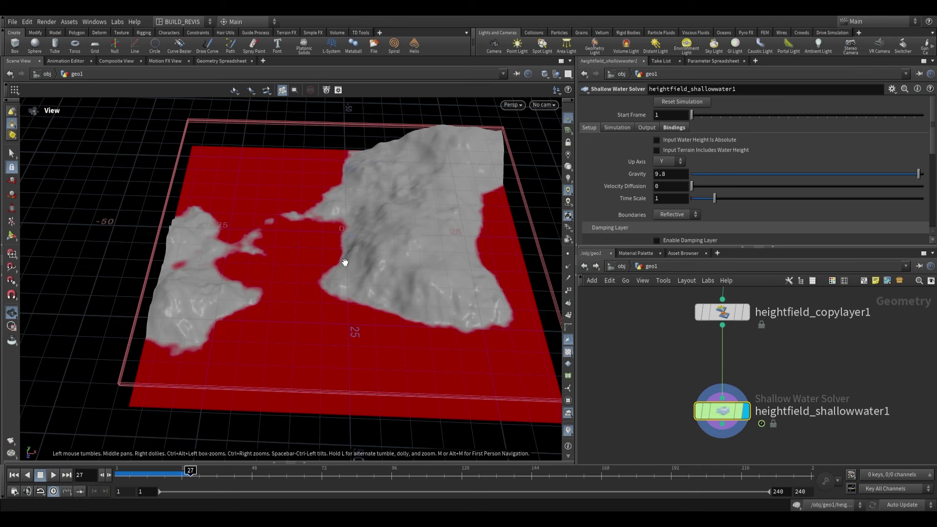
# Step: Add a HeightField Mask Clear node, wire it after heightfield_shallowwater1 and display it
pyautogui.press('Tab')
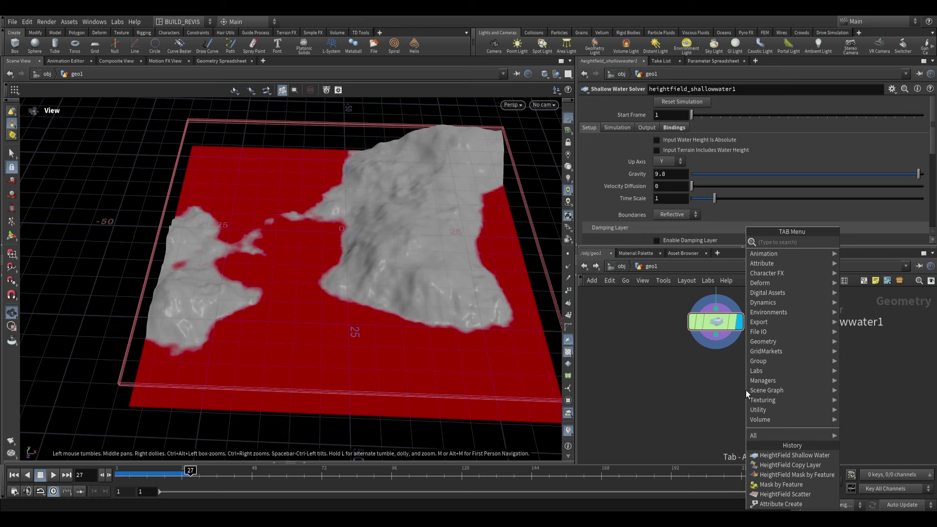
pyautogui.write('mask clea')
pyautogui.press('Return')
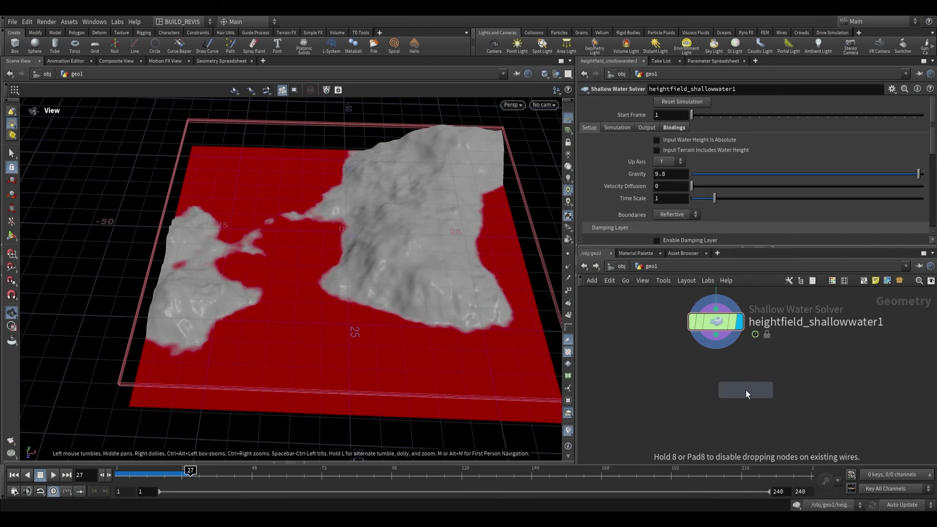
pyautogui.click(714, 411)
pyautogui.click(715, 336)
pyautogui.click(715, 397)
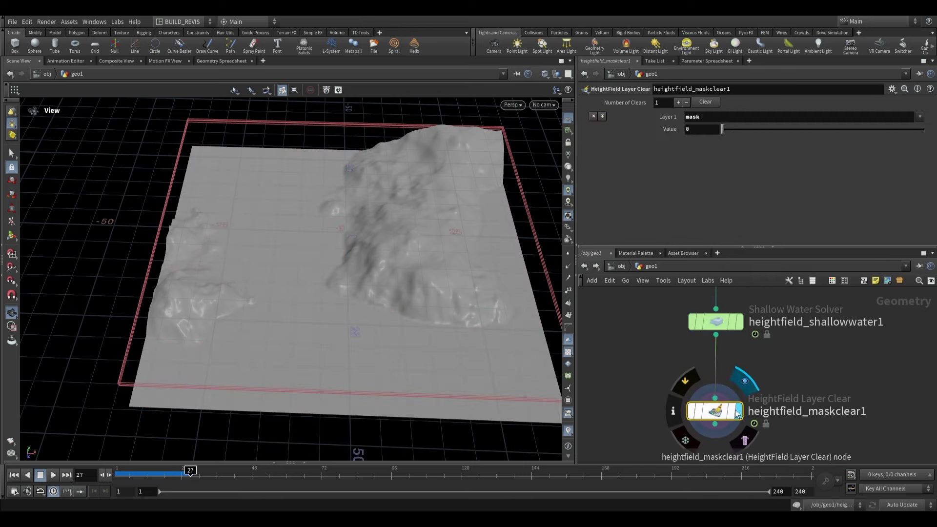
# Step: Set the Shallow Water Solver's output visualization to Color by Water Layer
pyautogui.click(720, 318)
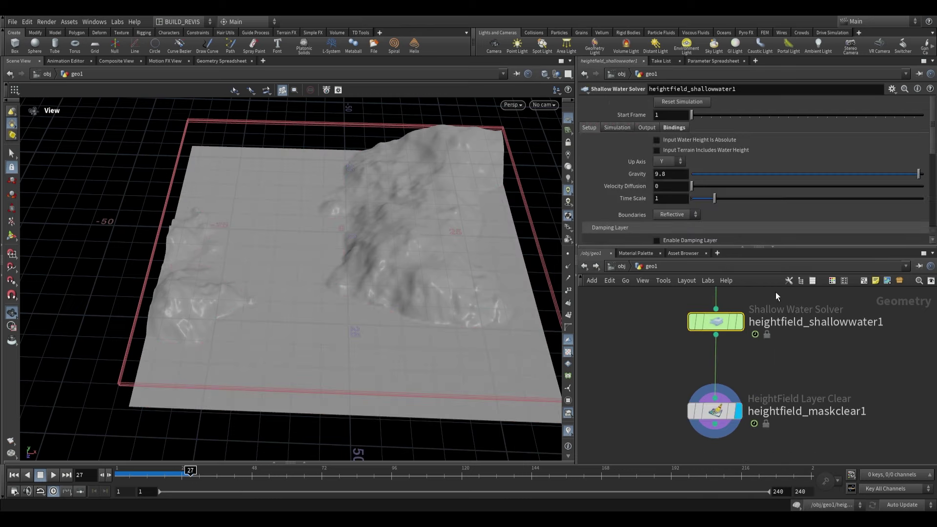
pyautogui.click(646, 127)
pyautogui.click(676, 166)
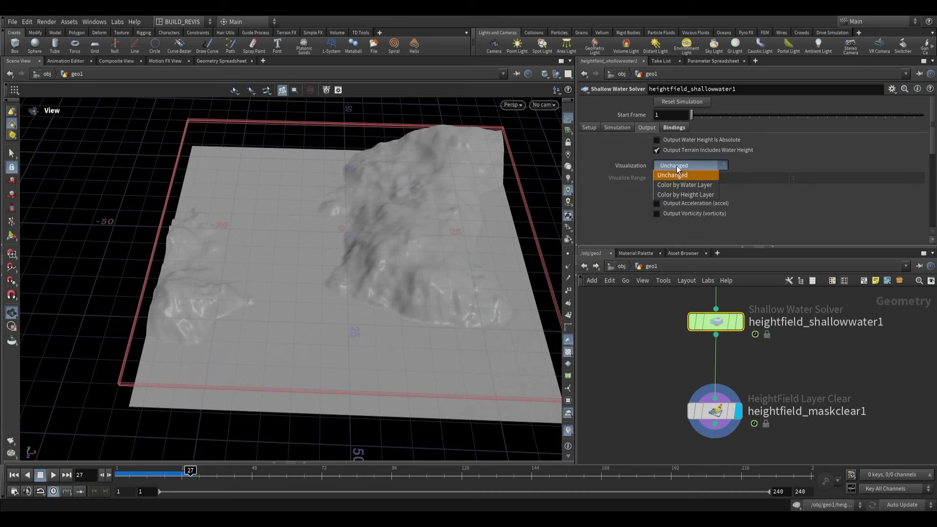
pyautogui.click(677, 185)
# Step: Play the simulation from frame 1, inspect the coloured water from several angles and stop playback
pyautogui.moveTo(418, 268); pyautogui.dragTo(204, 429)
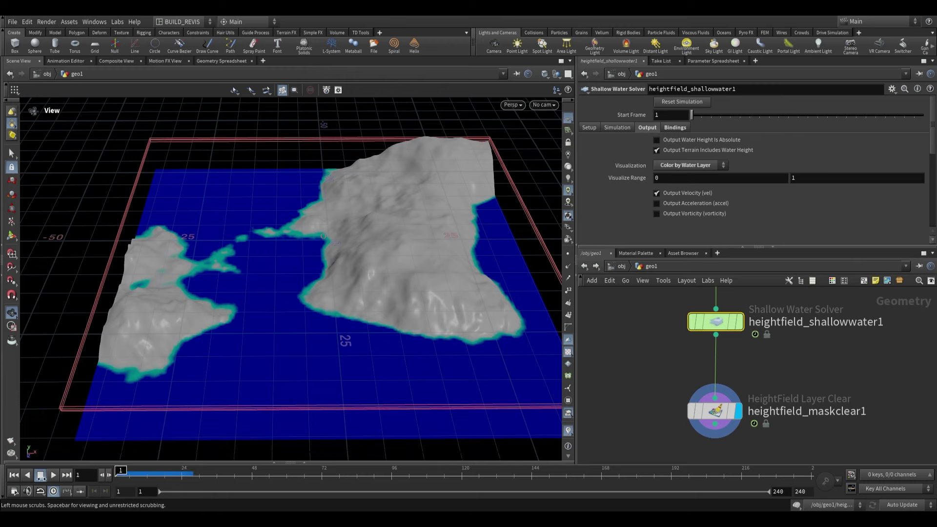
pyautogui.click(53, 475)
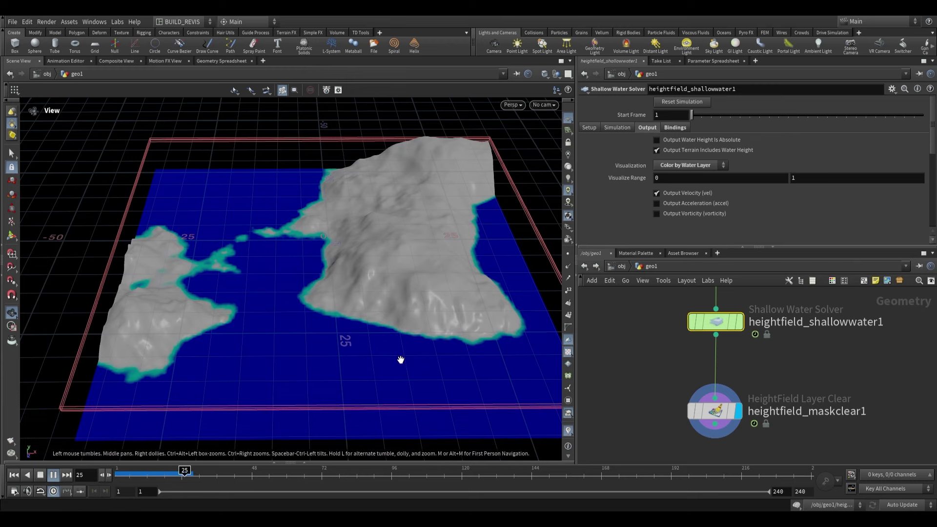
pyautogui.scroll(5, 309, 285)
pyautogui.moveTo(310, 289); pyautogui.dragTo(378, 259)
pyautogui.moveTo(294, 265); pyautogui.dragTo(375, 404)
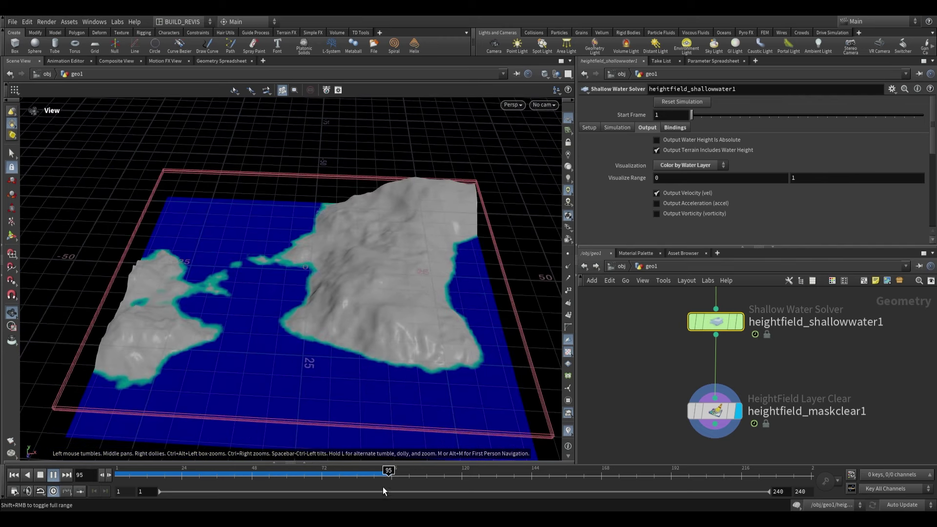
pyautogui.click(40, 475)
# Step: Show the Shallow Water Solver's Setup parameters and examine how the water sits against the terrain
pyautogui.scroll(-3, 772, 317)
pyautogui.moveTo(744, 302); pyautogui.dragTo(711, 371, button='middle')
pyautogui.scroll(3, 711, 371)
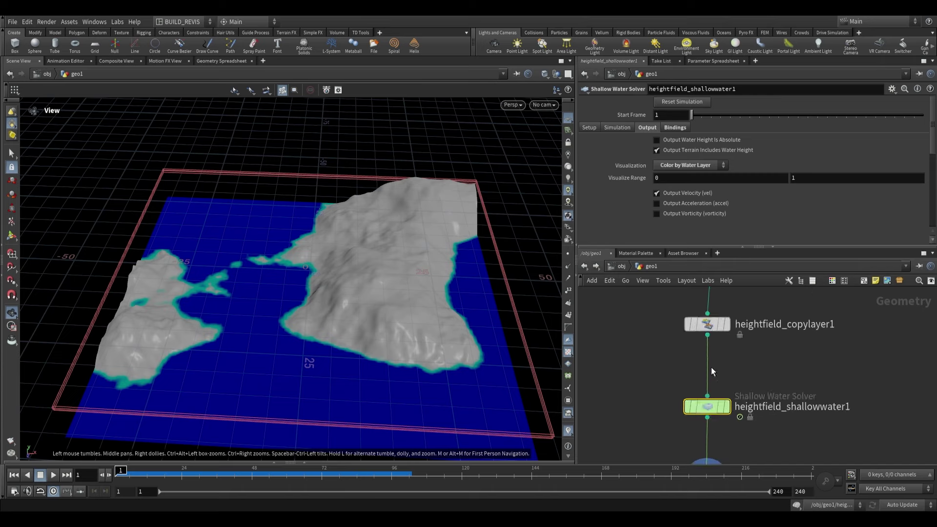
pyautogui.click(706, 327)
pyautogui.moveTo(293, 304)
pyautogui.mouseDown()
pyautogui.moveTo(286, 278)
pyautogui.moveTo(289, 307)
pyautogui.mouseUp()
pyautogui.click(734, 373)
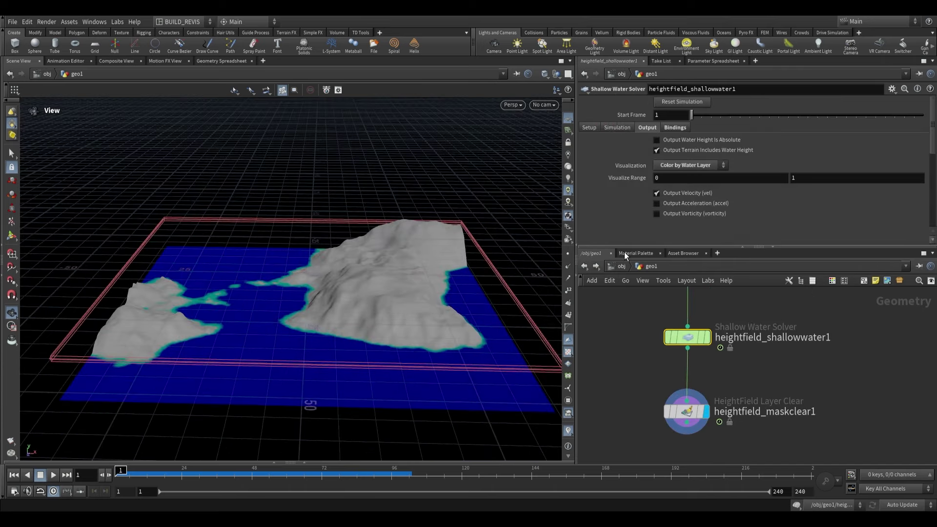
pyautogui.click(589, 127)
pyautogui.moveTo(348, 283); pyautogui.dragTo(321, 355)
pyautogui.moveTo(335, 306); pyautogui.dragTo(291, 277)
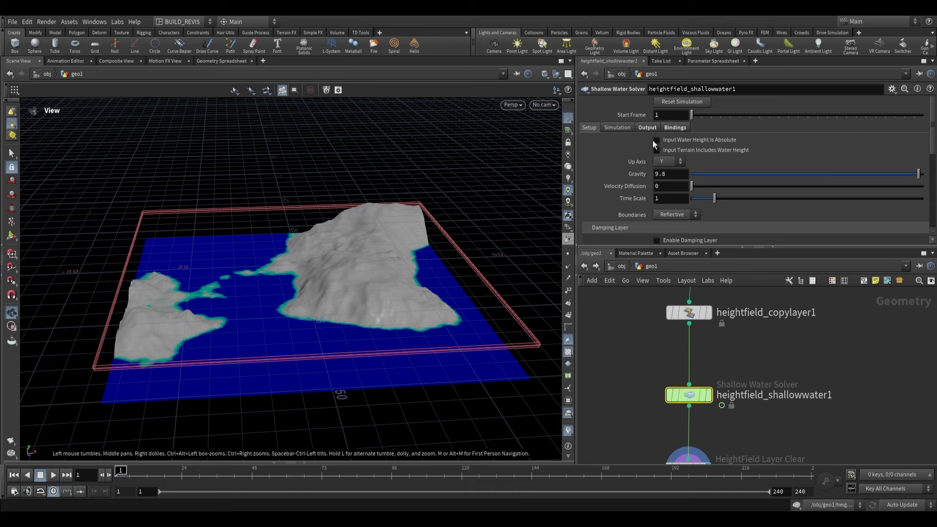
pyautogui.moveTo(379, 228); pyautogui.dragTo(285, 266)
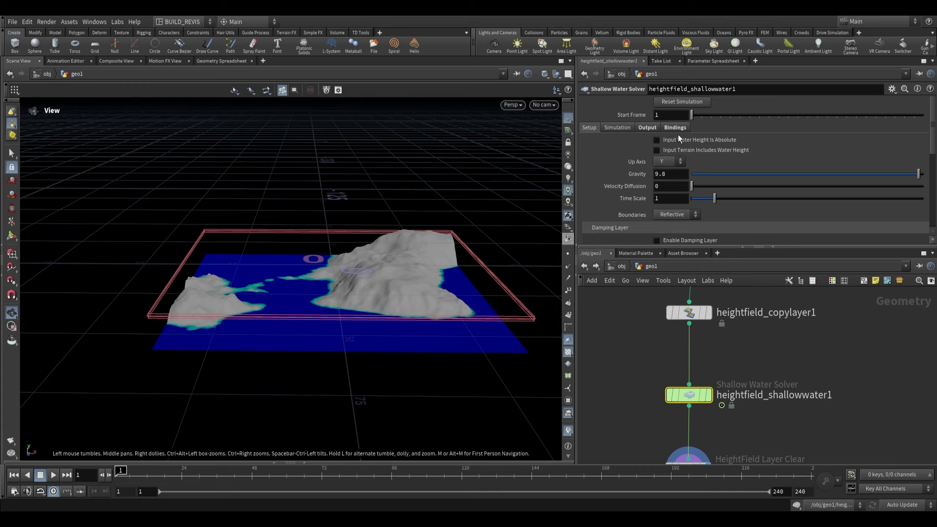
# Step: Try Input Water Height Is Absolute on the solver, inspect the water level and switch the option off again
pyautogui.click(658, 139)
pyautogui.moveTo(378, 261); pyautogui.dragTo(272, 271)
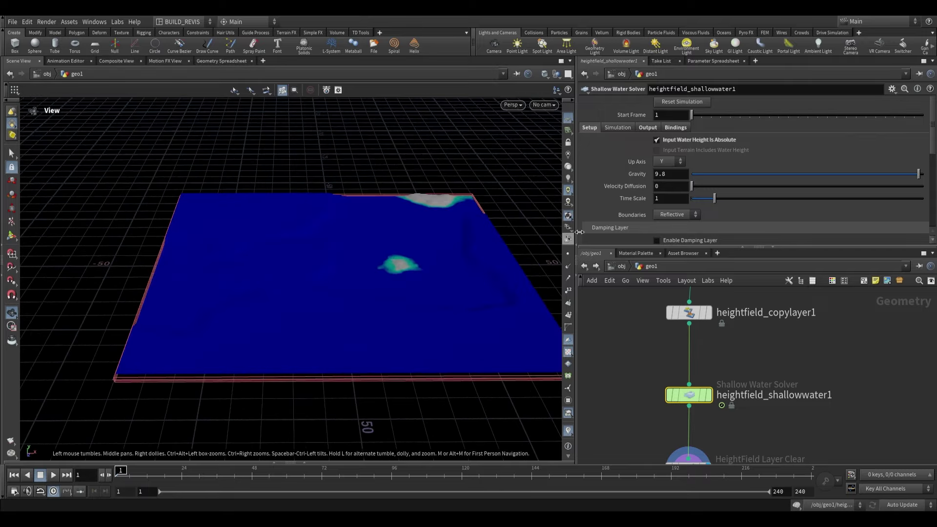
pyautogui.click(657, 142)
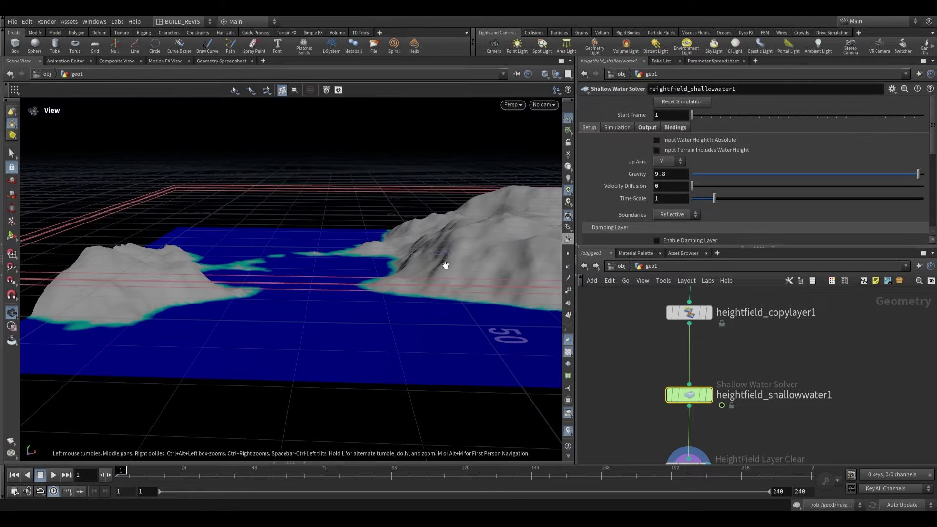
pyautogui.moveTo(327, 326); pyautogui.dragTo(248, 331)
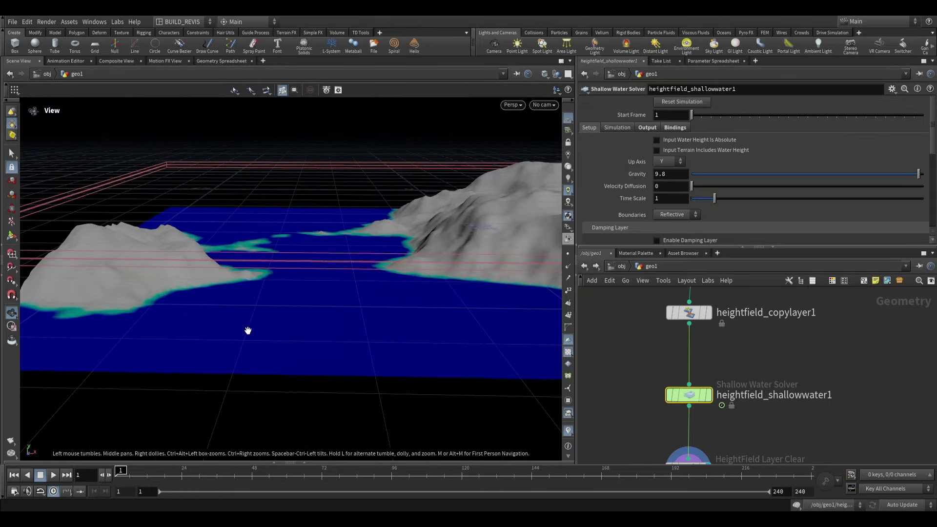
# Step: Try Input Terrain Includes Water Height on the solver, inspect the shoreline and switch the option off again
pyautogui.click(657, 150)
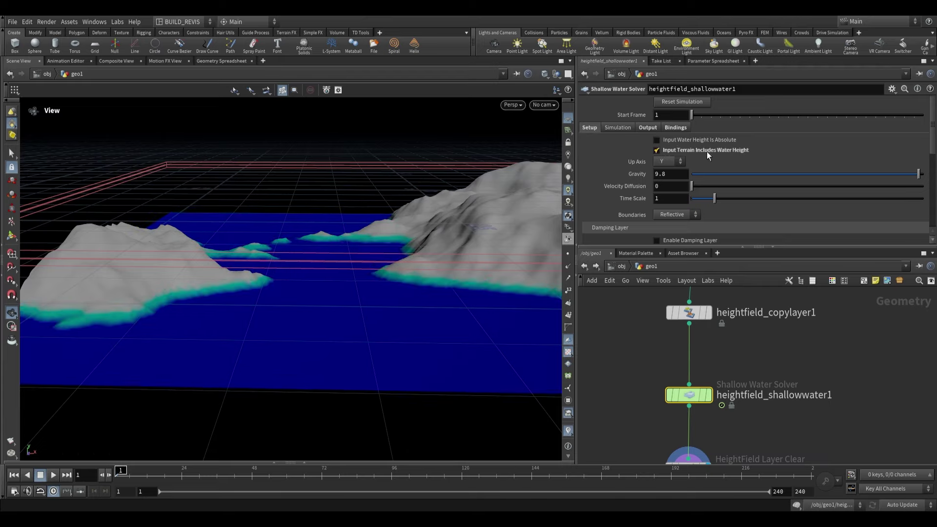
pyautogui.moveTo(358, 265); pyautogui.dragTo(463, 222)
pyautogui.click(662, 149)
pyautogui.moveTo(378, 271)
pyautogui.mouseDown()
pyautogui.moveTo(367, 295)
pyautogui.moveTo(375, 263)
pyautogui.mouseUp()
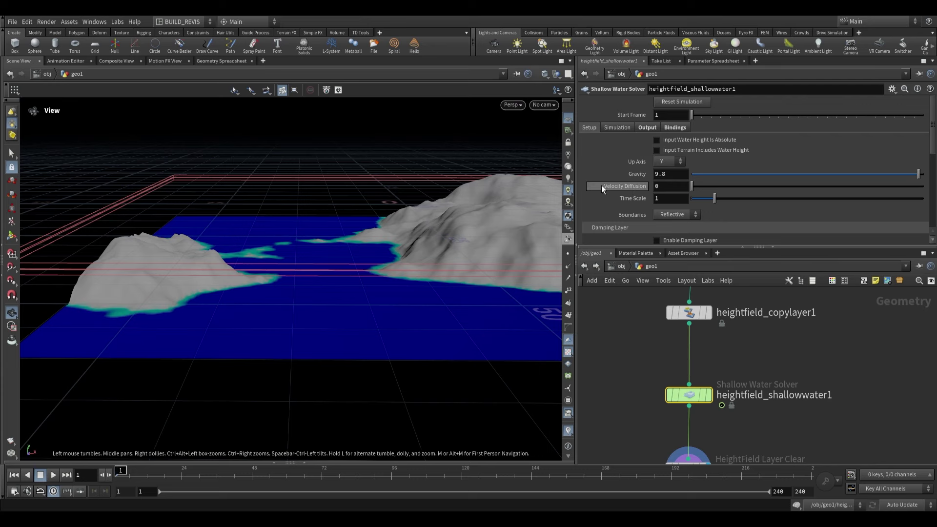
# Step: Examine the solver's Velocity Diffusion, Time Scale and Boundaries settings while viewing the terrain and water from several angles
pyautogui.moveTo(362, 254); pyautogui.dragTo(338, 277)
pyautogui.moveTo(336, 345); pyautogui.dragTo(301, 300, button='middle')
pyautogui.moveTo(301, 300); pyautogui.dragTo(311, 312)
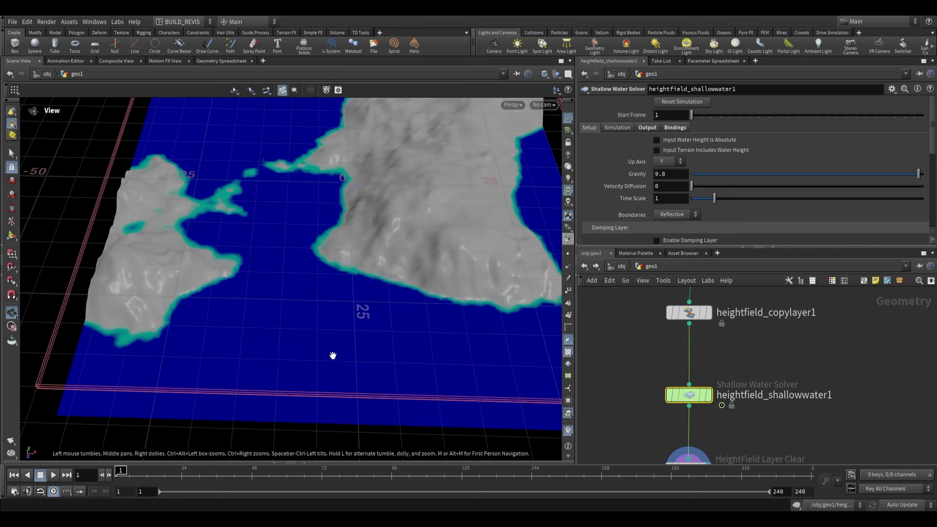
pyautogui.moveTo(275, 257); pyautogui.dragTo(305, 209)
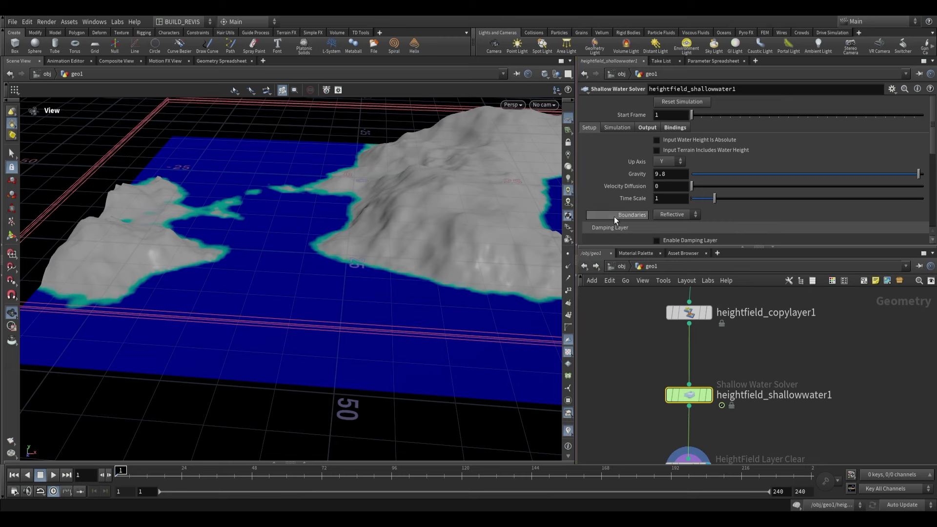
pyautogui.moveTo(426, 255); pyautogui.dragTo(385, 251)
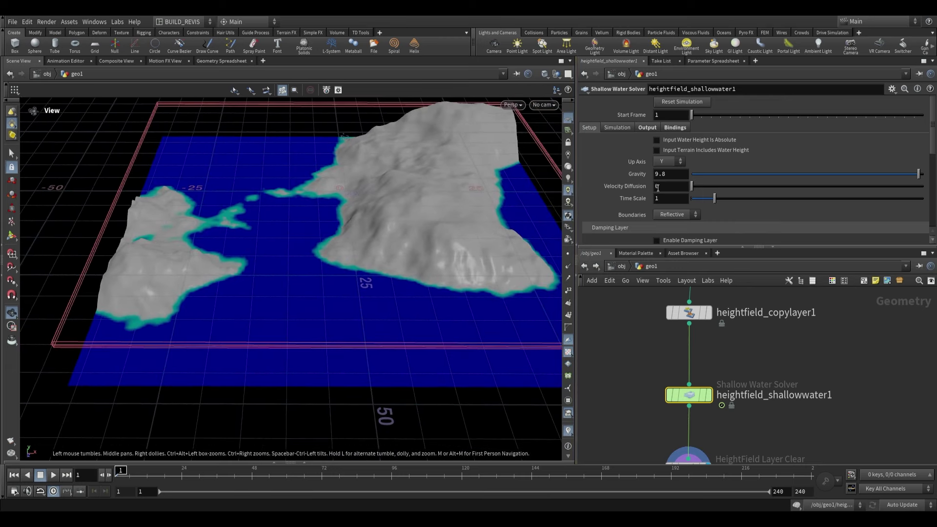
pyautogui.click(670, 198)
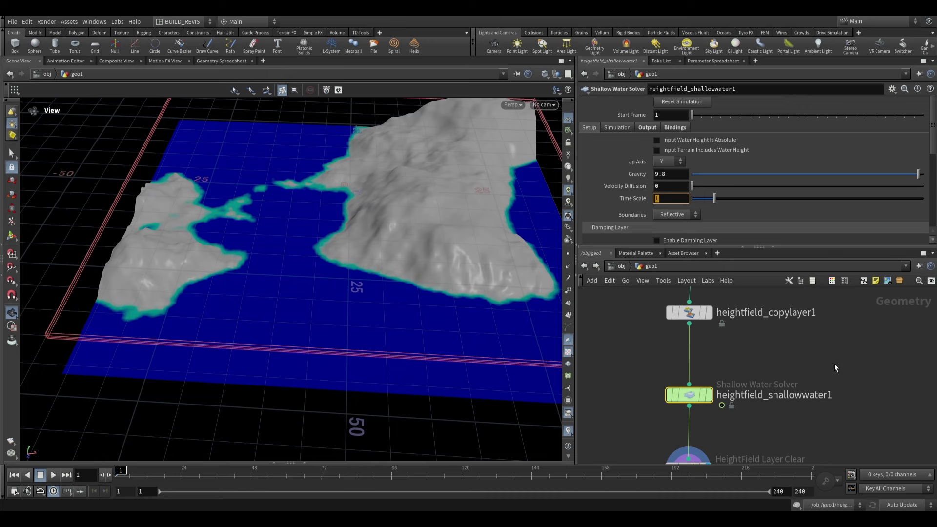
pyautogui.moveTo(347, 281); pyautogui.dragTo(360, 275)
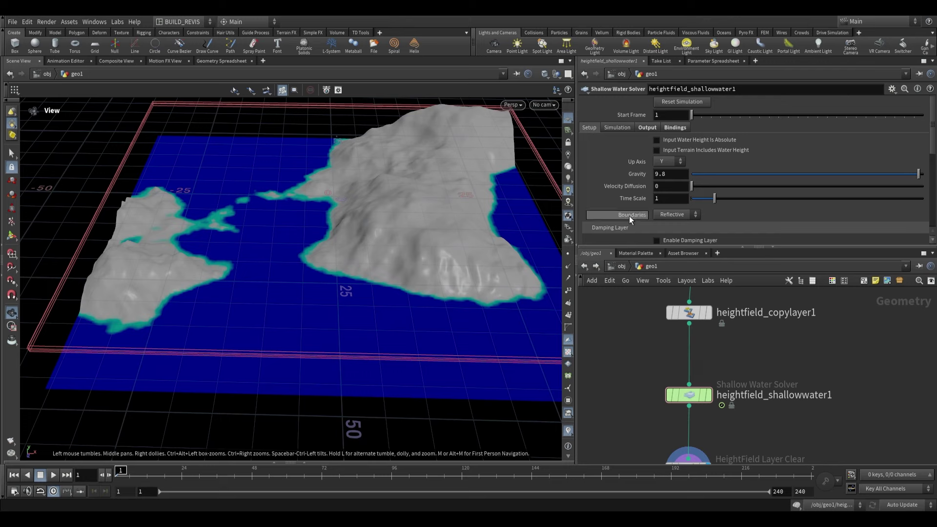
# Step: Try the solver's Damping Layer, with Damp Water Depths enabled as well, inspect the water's outer edges and switch the damping layer off again
pyautogui.scroll(-3, 653, 167)
pyautogui.click(661, 164)
pyautogui.moveTo(307, 250); pyautogui.dragTo(286, 232)
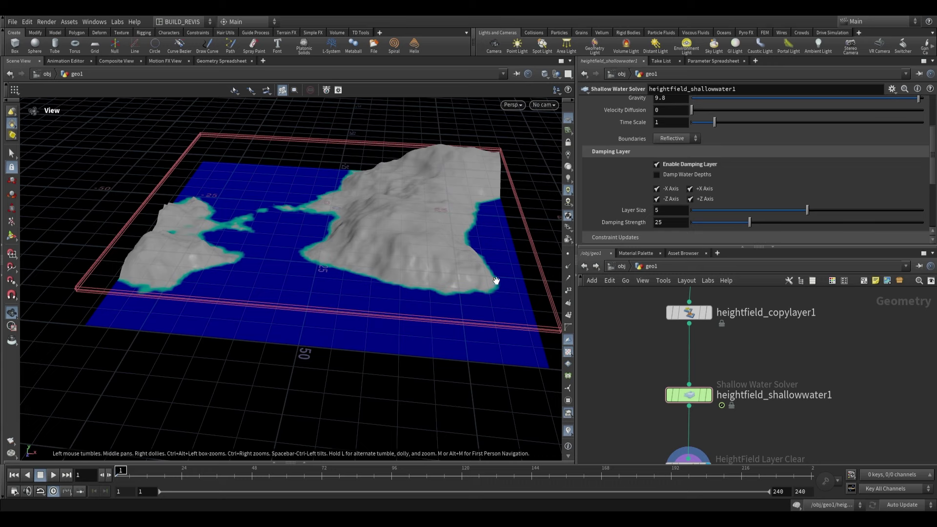
pyautogui.moveTo(432, 185); pyautogui.dragTo(424, 244)
pyautogui.moveTo(219, 285); pyautogui.dragTo(247, 291)
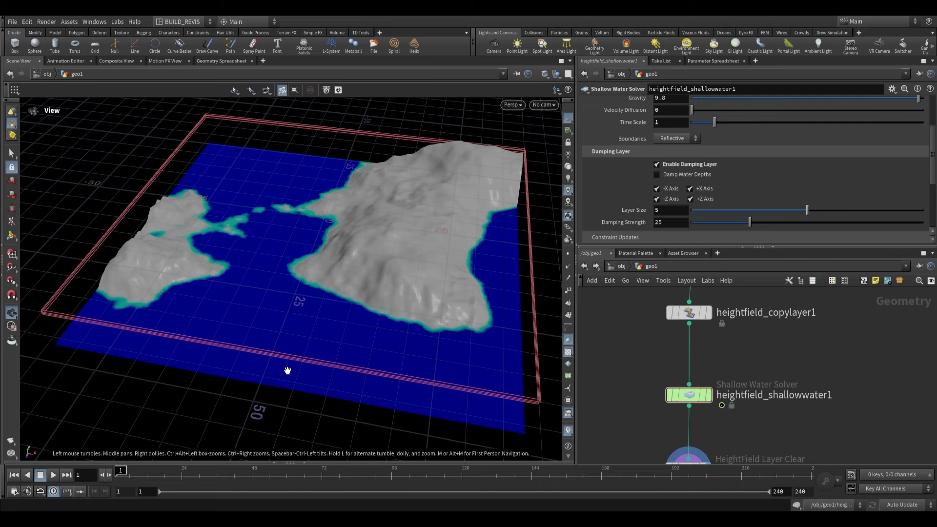
pyautogui.click(656, 174)
pyautogui.moveTo(317, 264); pyautogui.dragTo(360, 264)
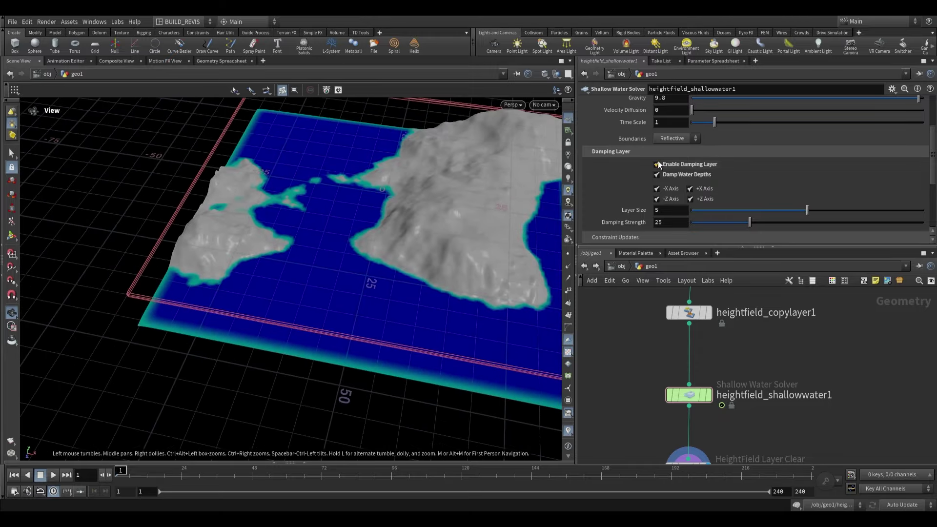
pyautogui.click(657, 164)
pyautogui.moveTo(335, 211); pyautogui.dragTo(501, 223)
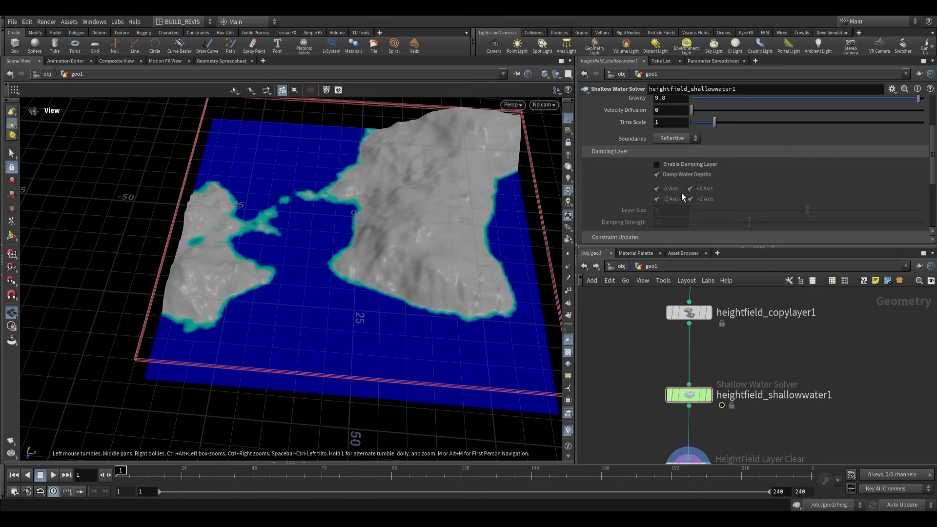
# Step: Examine the solver's Constraint Updates and Speed Limits settings, including source, sink and forces frequency
pyautogui.scroll(-3, 692, 189)
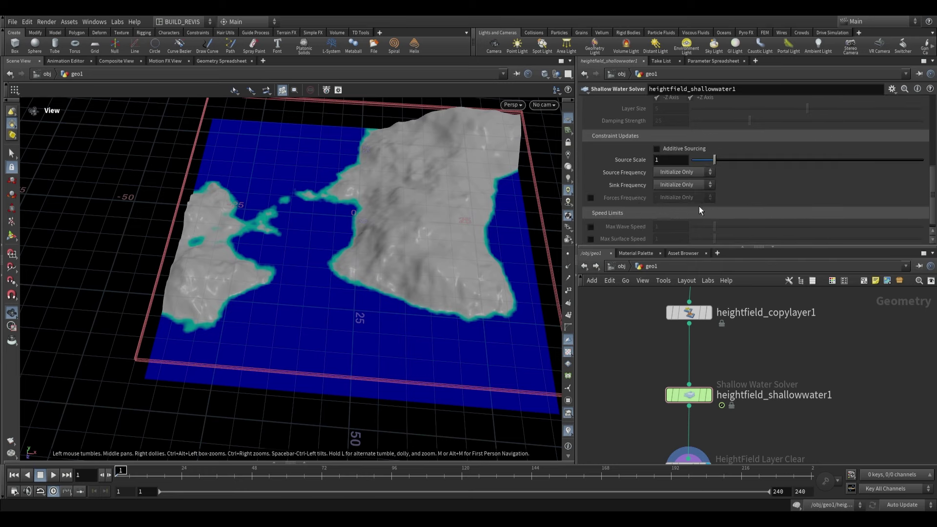
pyautogui.moveTo(384, 245); pyautogui.dragTo(412, 205)
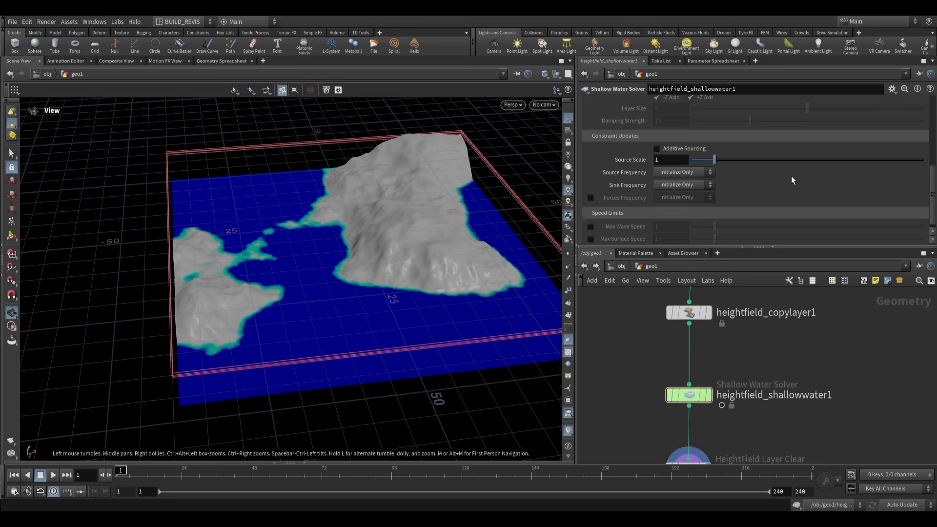
pyautogui.moveTo(410, 251); pyautogui.dragTo(391, 240)
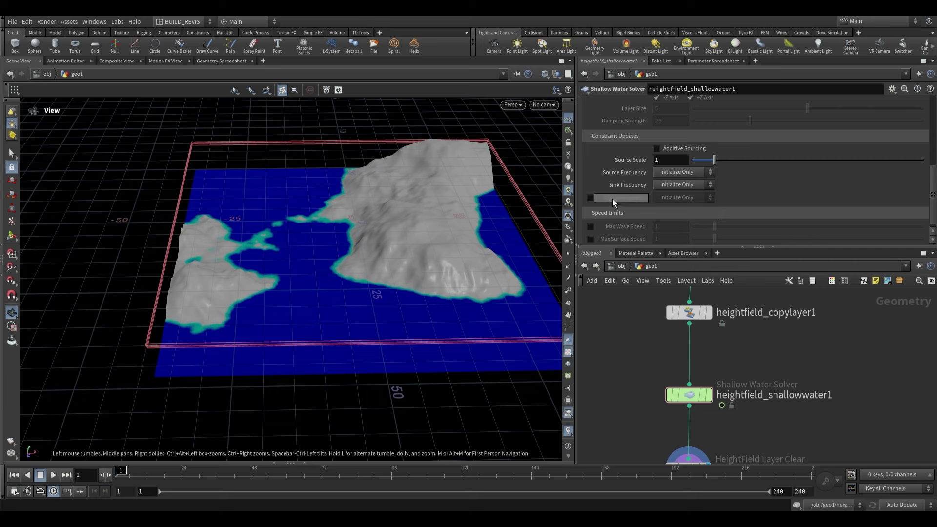
pyautogui.scroll(-1, 594, 222)
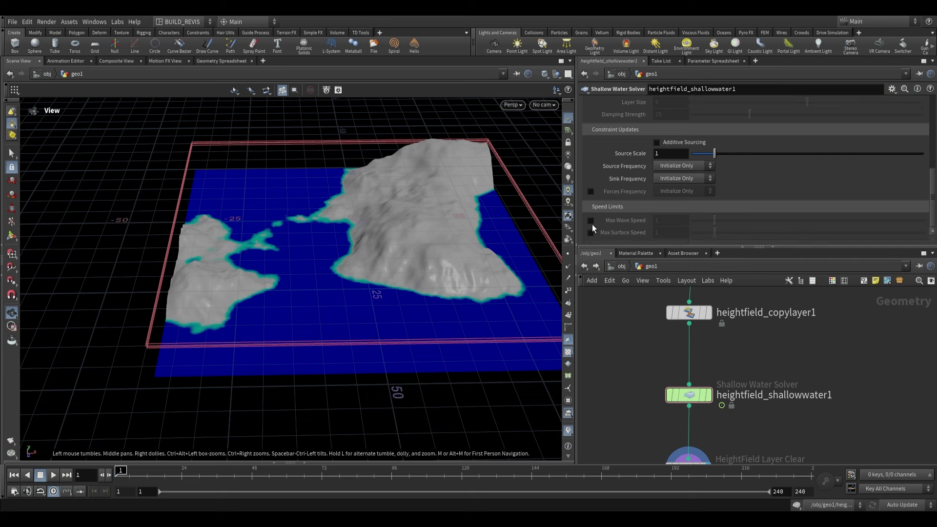
pyautogui.moveTo(430, 230)
pyautogui.mouseDown()
pyautogui.moveTo(408, 252)
pyautogui.moveTo(478, 204)
pyautogui.moveTo(382, 243)
pyautogui.moveTo(521, 228)
pyautogui.moveTo(420, 232)
pyautogui.mouseUp()
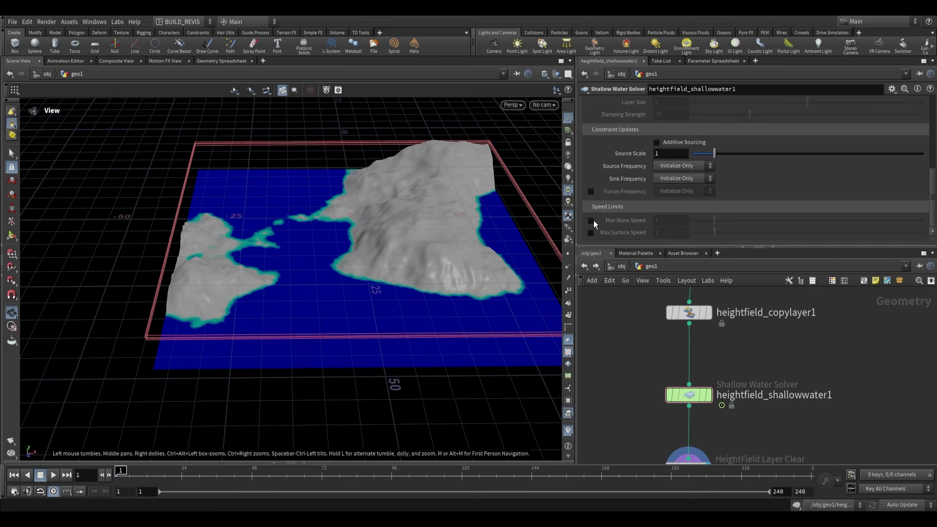
pyautogui.moveTo(360, 268); pyautogui.dragTo(383, 263)
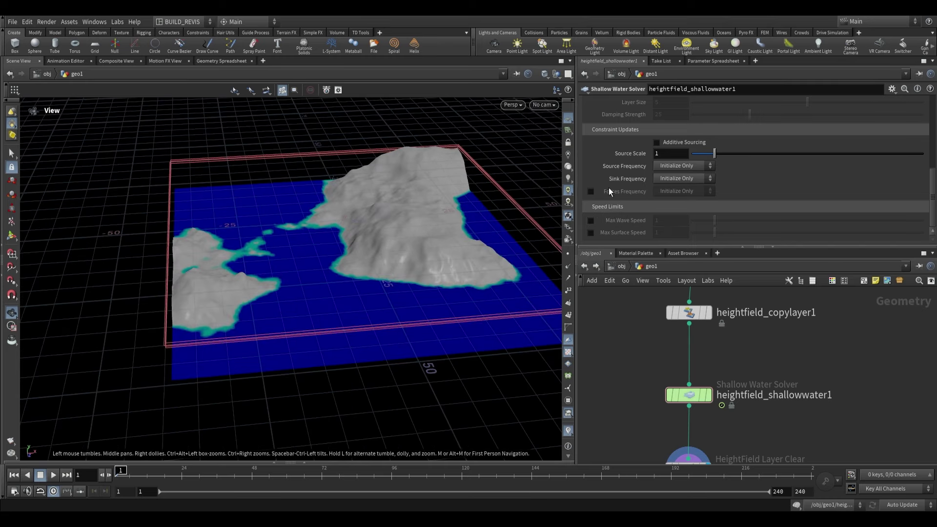
# Step: Turn on Input Water Height Is Absolute once more to compare the water level with the terrain, and switch it back off
pyautogui.scroll(8, 608, 188)
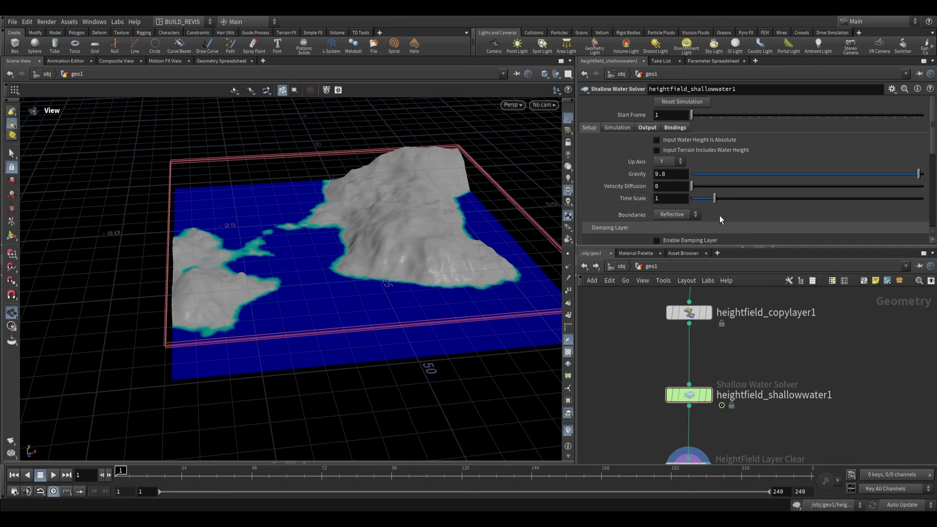
pyautogui.moveTo(741, 340); pyautogui.dragTo(738, 360, button='middle')
pyautogui.scroll(-2, 737, 360)
pyautogui.moveTo(357, 280)
pyautogui.mouseDown()
pyautogui.moveTo(350, 294)
pyautogui.moveTo(359, 265)
pyautogui.moveTo(366, 269)
pyautogui.mouseUp()
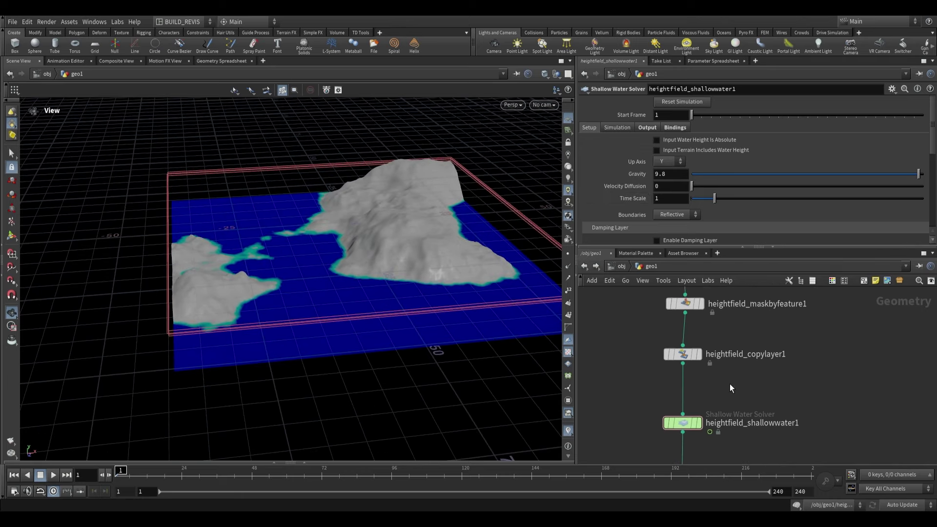
pyautogui.click(656, 139)
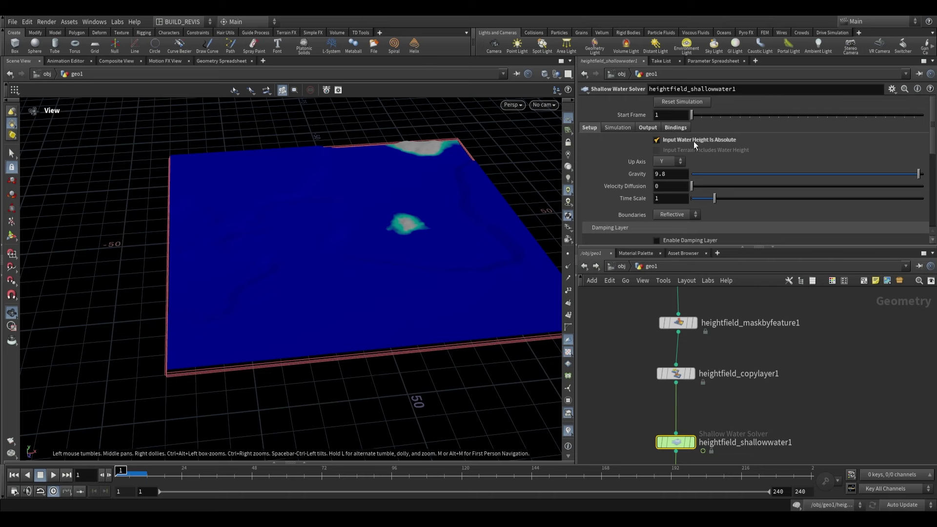
pyautogui.moveTo(354, 266); pyautogui.dragTo(418, 245)
pyautogui.scroll(5, 339, 247)
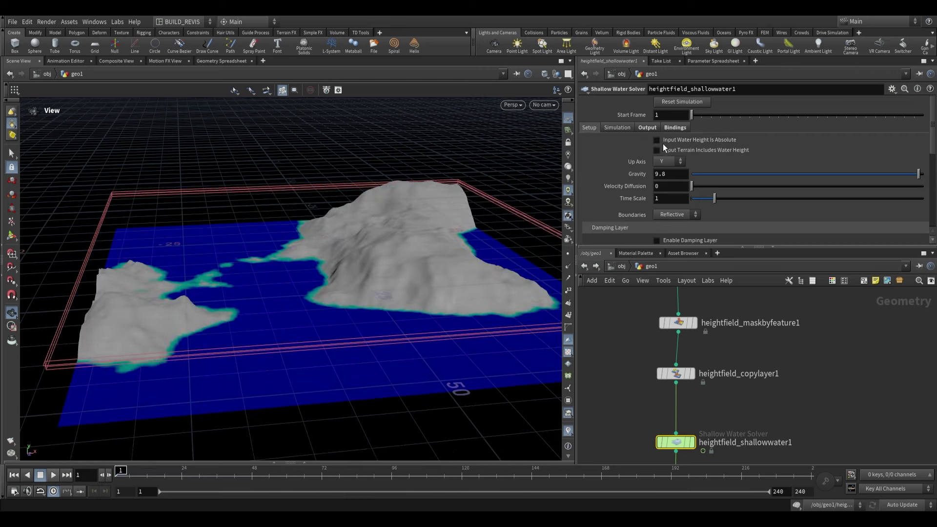
pyautogui.moveTo(322, 291); pyautogui.dragTo(371, 286)
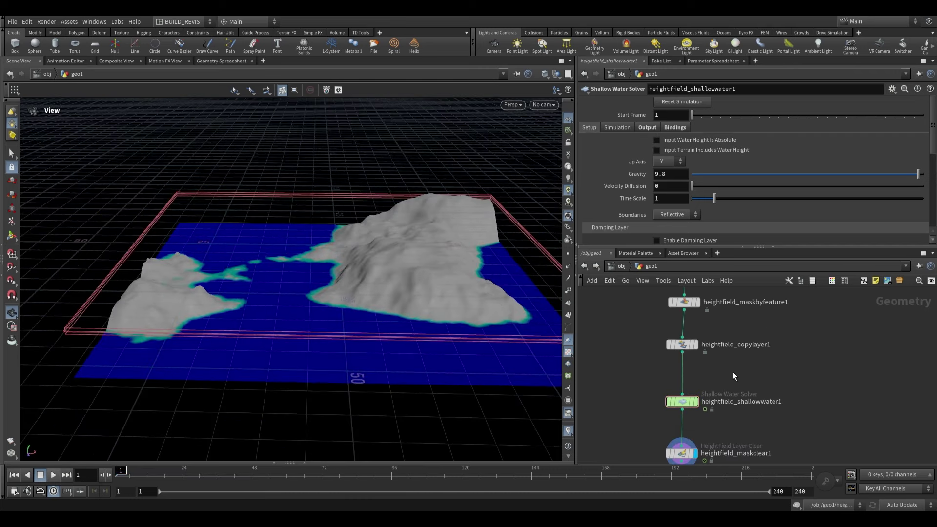
pyautogui.press('Tab')
pyautogui.write('volumewr')
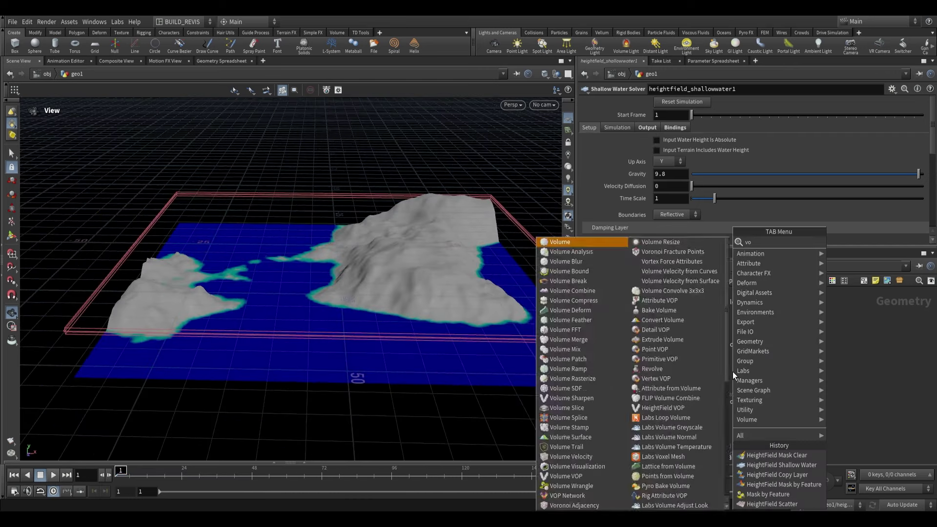
pyautogui.press('Return')
pyautogui.click(690, 375)
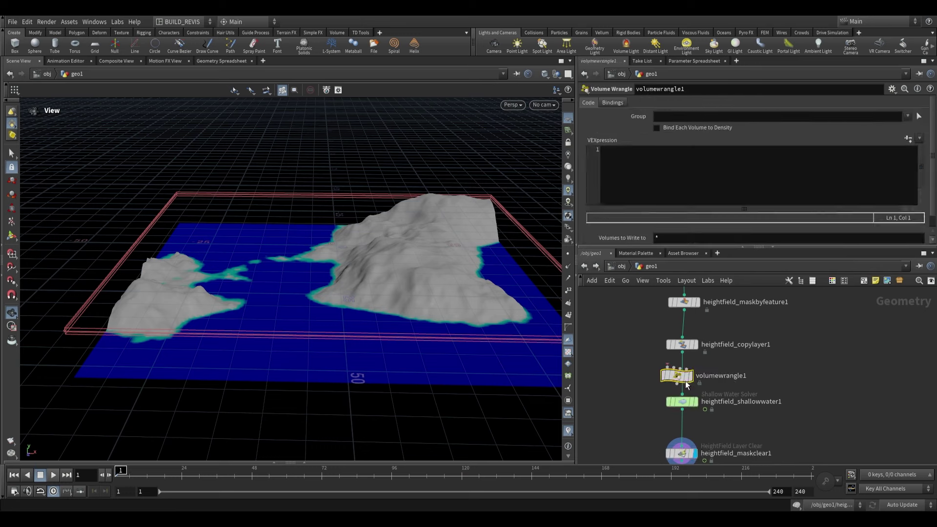
pyautogui.click(639, 154)
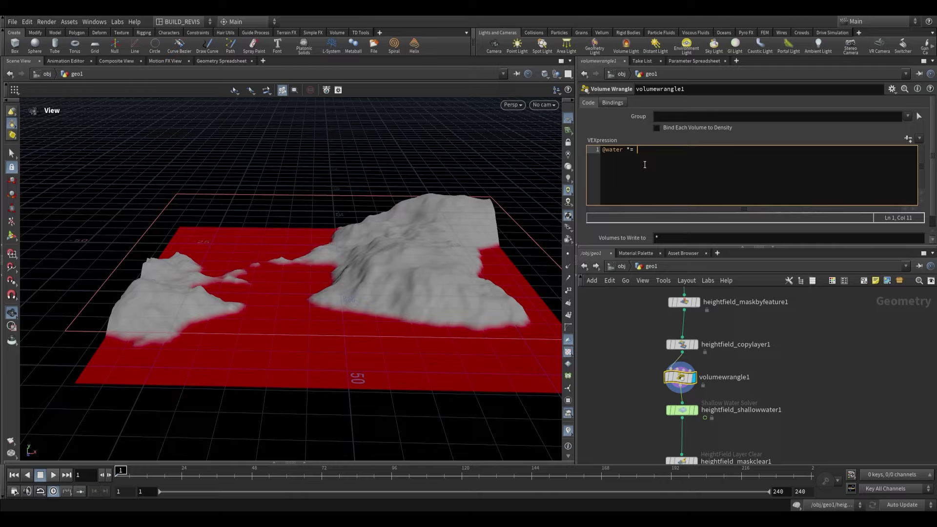
# Step: Display the Shallow Water Solver's result, play the simulation, inspect the waves around the terrain up close and stop playback
pyautogui.click(688, 410)
pyautogui.moveTo(403, 299); pyautogui.dragTo(403, 266)
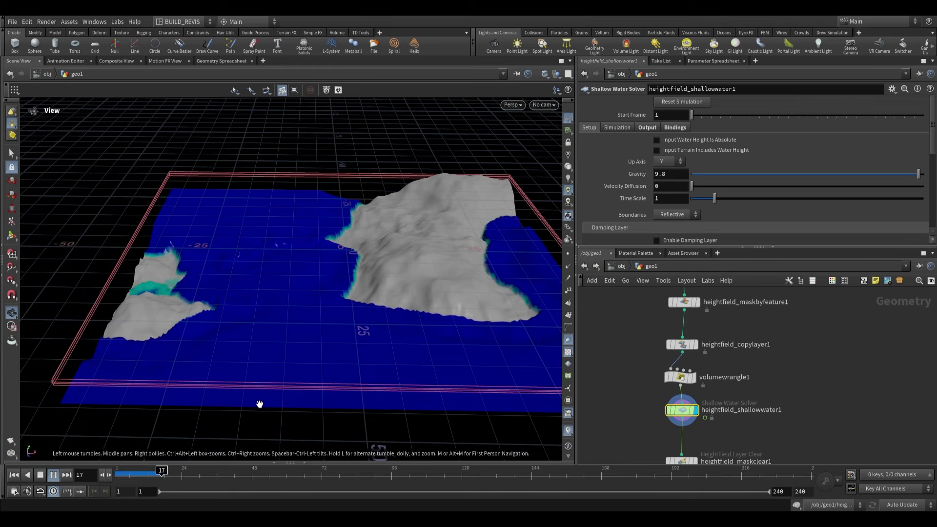
pyautogui.moveTo(355, 279); pyautogui.dragTo(368, 194)
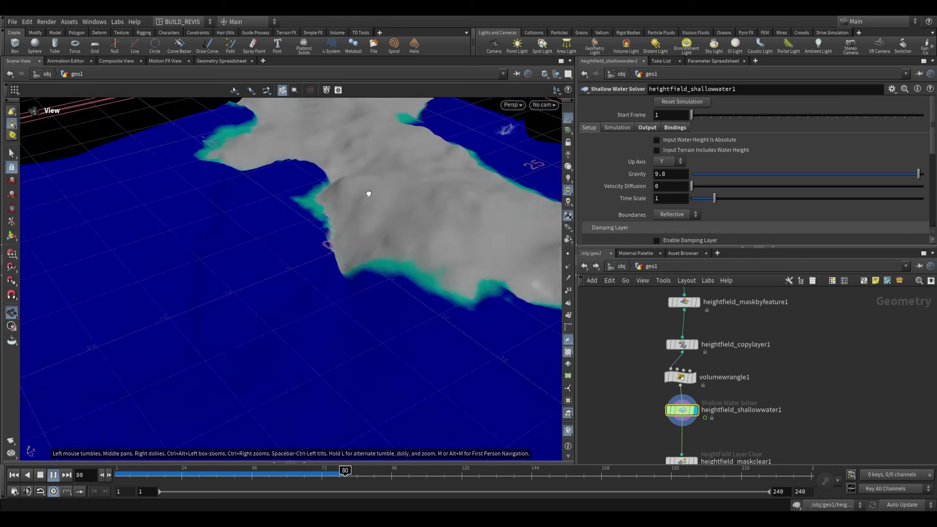
pyautogui.moveTo(318, 170); pyautogui.dragTo(313, 241)
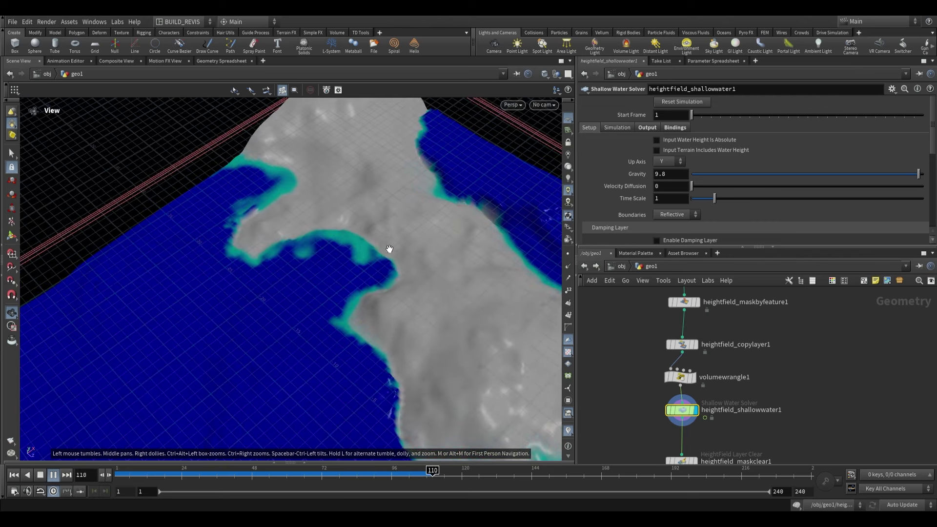
pyautogui.moveTo(407, 339); pyautogui.dragTo(275, 288)
pyautogui.click(41, 475)
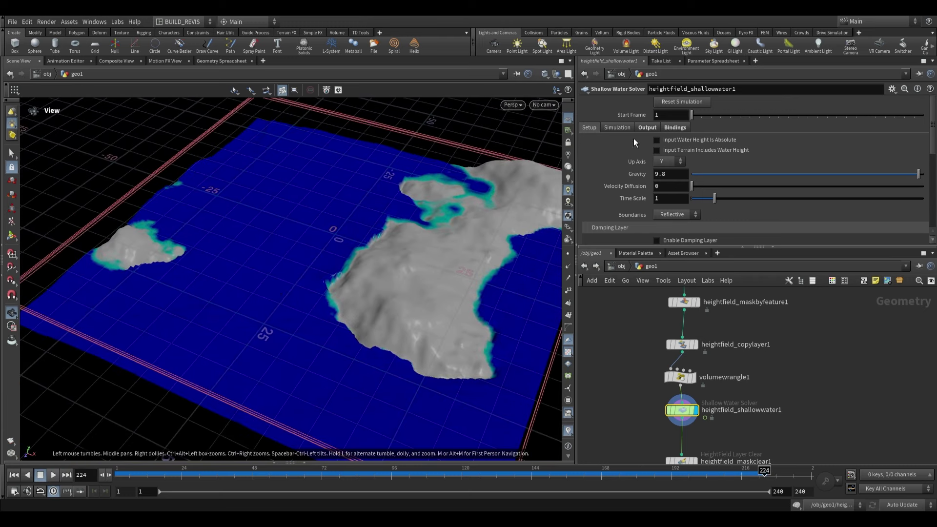
pyautogui.moveTo(359, 324); pyautogui.dragTo(521, 154)
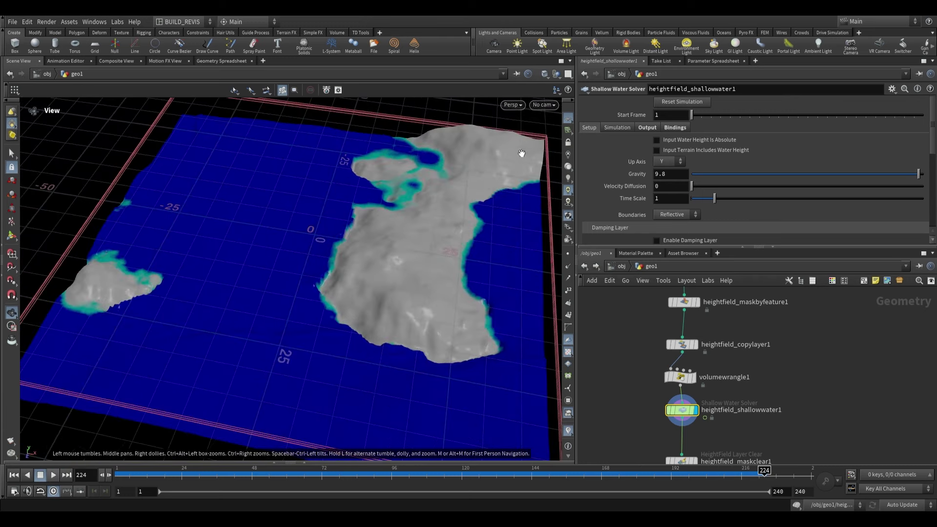
# Step: Set the upper limit of the solver's output Visualize Range to 5
pyautogui.click(650, 128)
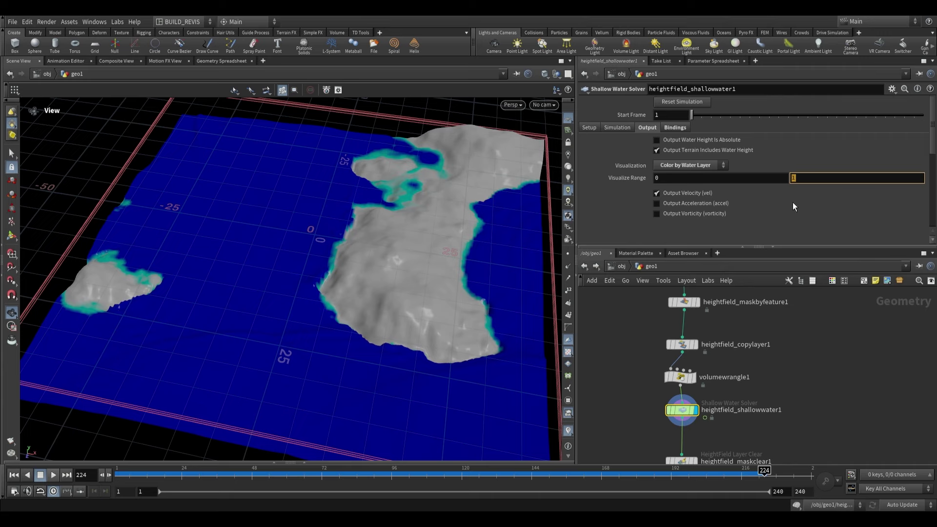
pyautogui.write('5')
pyautogui.press('Return')
# Step: Play the recoloured simulation from frame 1 and inspect the water depth and waves around the islands
pyautogui.moveTo(374, 272); pyautogui.dragTo(398, 240)
pyautogui.scroll(2, 390, 292)
pyautogui.moveTo(183, 475); pyautogui.dragTo(116, 475)
pyautogui.click(54, 475)
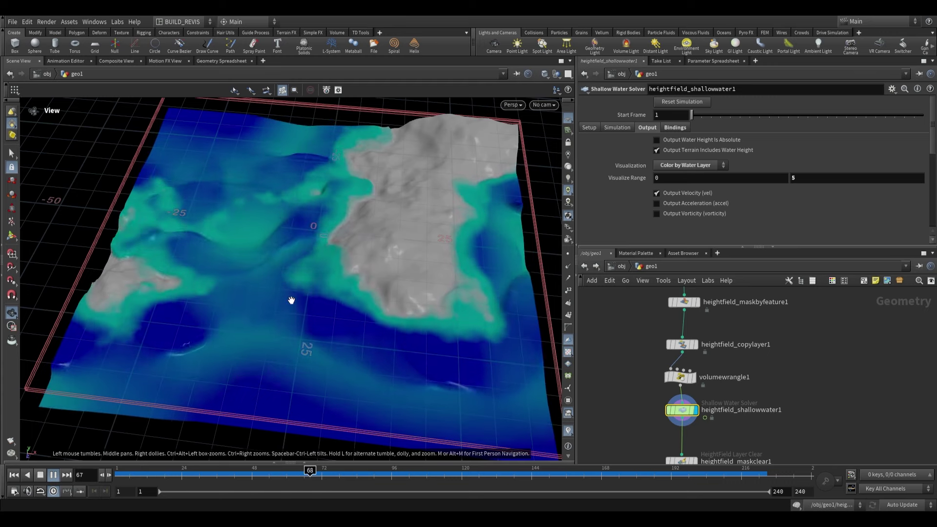
pyautogui.moveTo(301, 238); pyautogui.dragTo(339, 278)
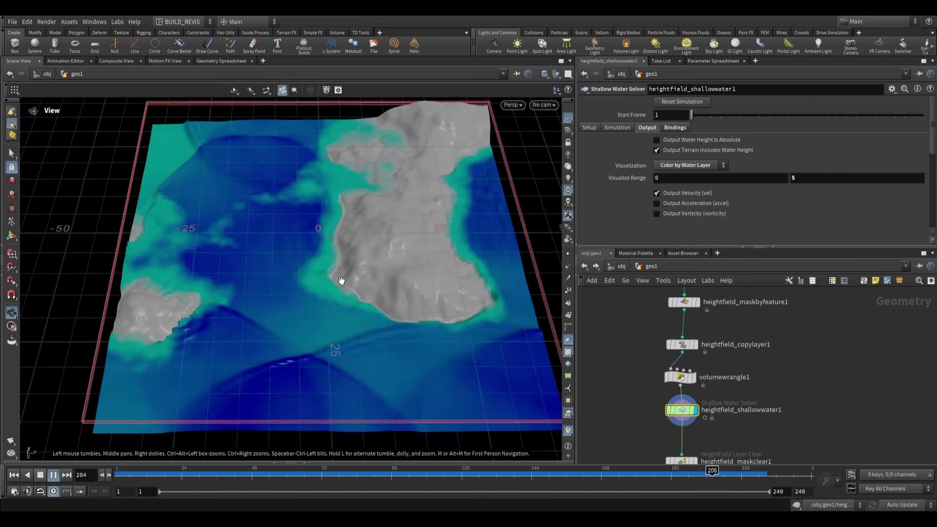
# Step: Enable the Shallow Water Solver's speed limits with Max Wave Speed 2 and Max Surface Speed 4
pyautogui.scroll(-1, 654, 172)
pyautogui.click(602, 116)
pyautogui.scroll(-3, 600, 161)
pyautogui.scroll(-4, 618, 225)
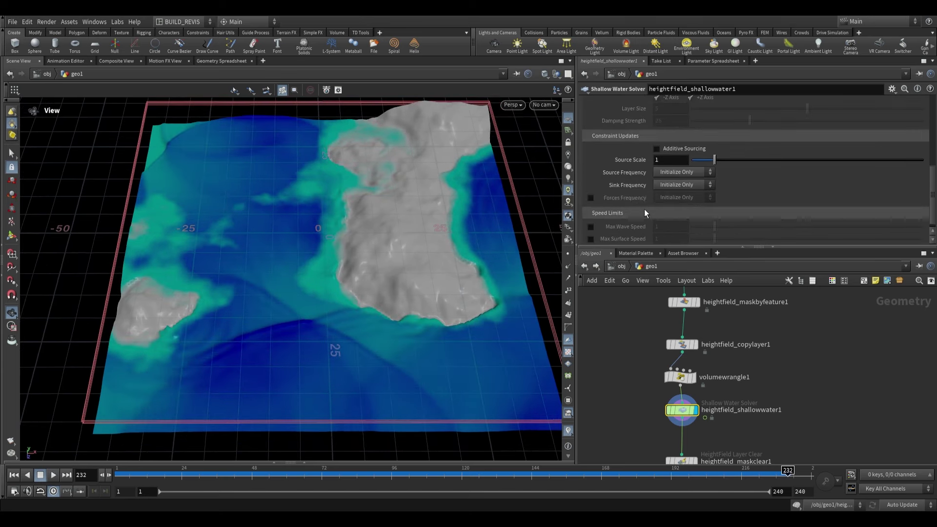
pyautogui.click(591, 233)
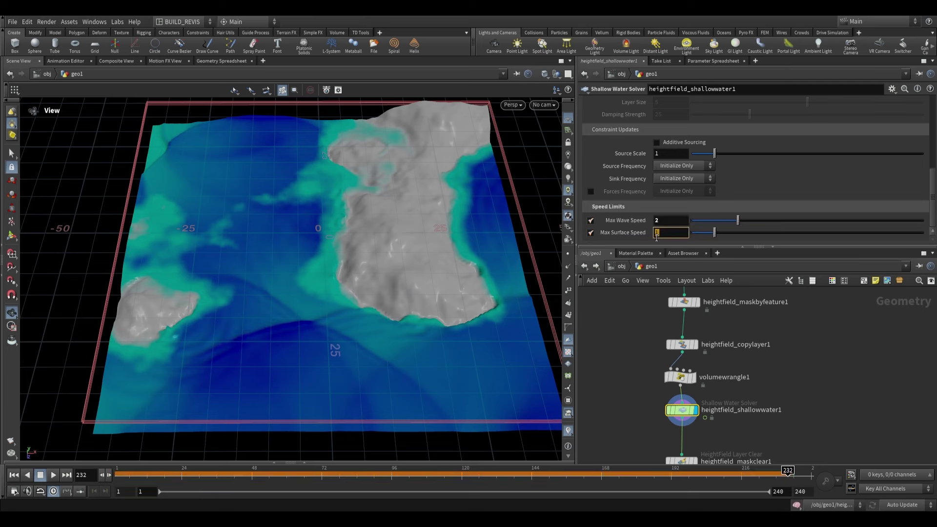
# Step: Replay the speed-limited simulation from frame 1, inspect the waves around the islands and return to the first frame
pyautogui.click(14, 474)
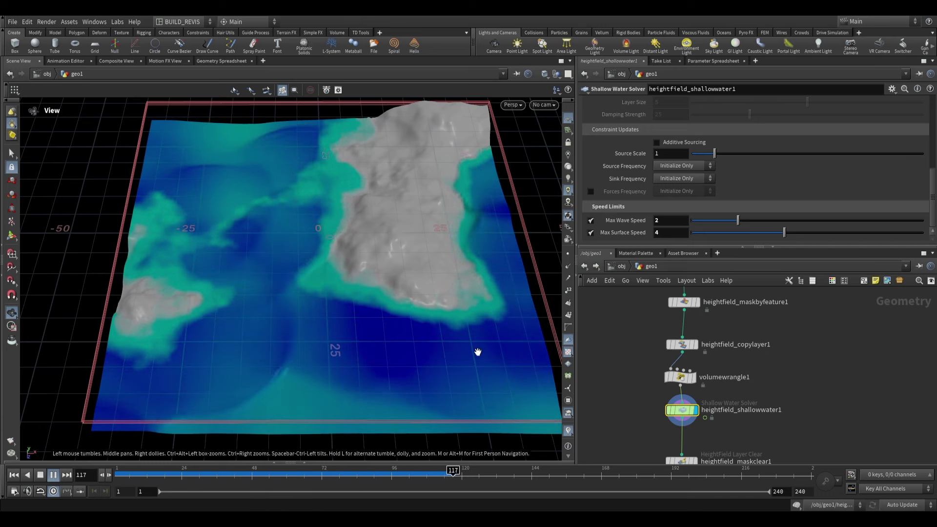
pyautogui.moveTo(437, 335); pyautogui.dragTo(489, 294)
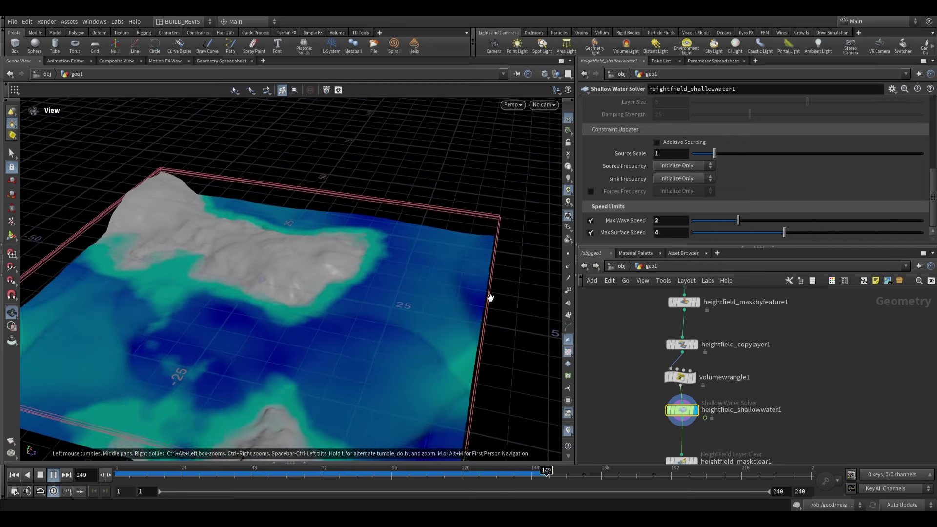
pyautogui.moveTo(355, 475); pyautogui.dragTo(393, 475)
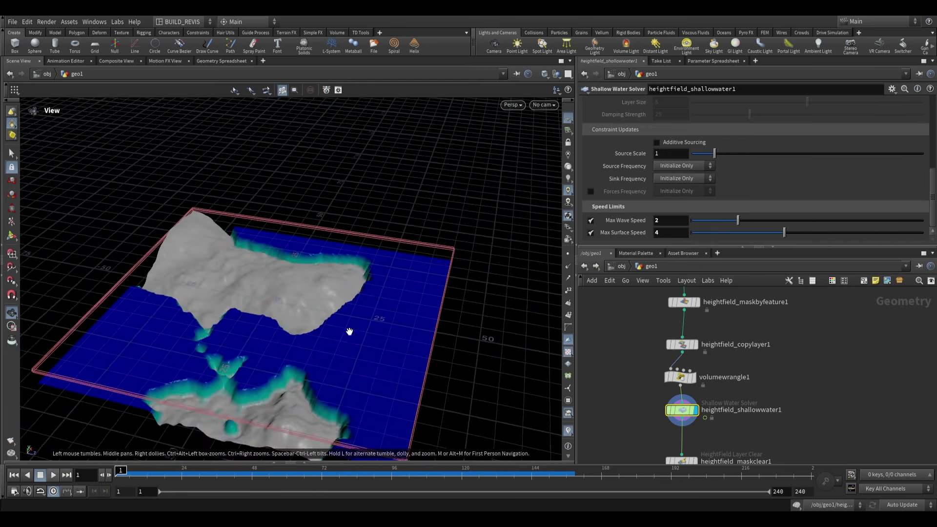
pyautogui.moveTo(349, 330); pyautogui.dragTo(357, 306)
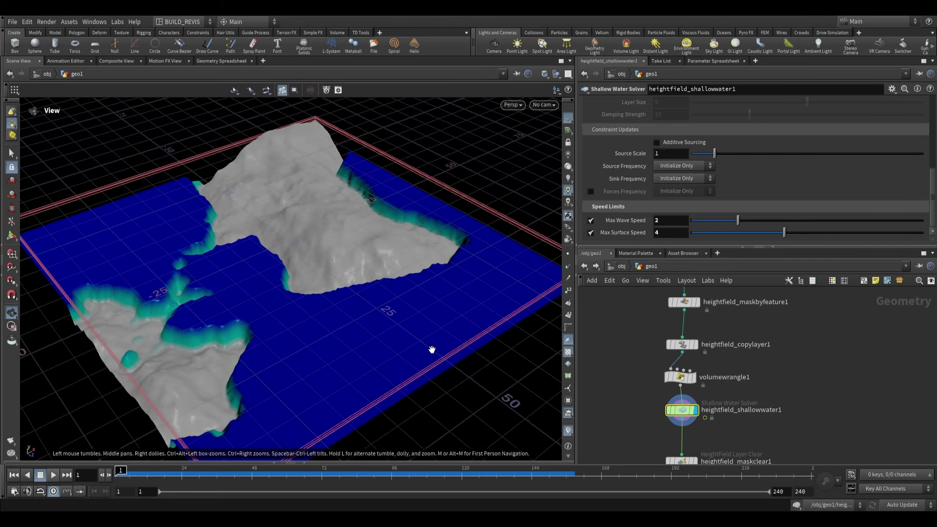
# Step: Display heightfield_maskbyfeature1, heightfield_copylayer1 and volumewrangle1 in turn to review how the water layer is built
pyautogui.scroll(-2, 661, 354)
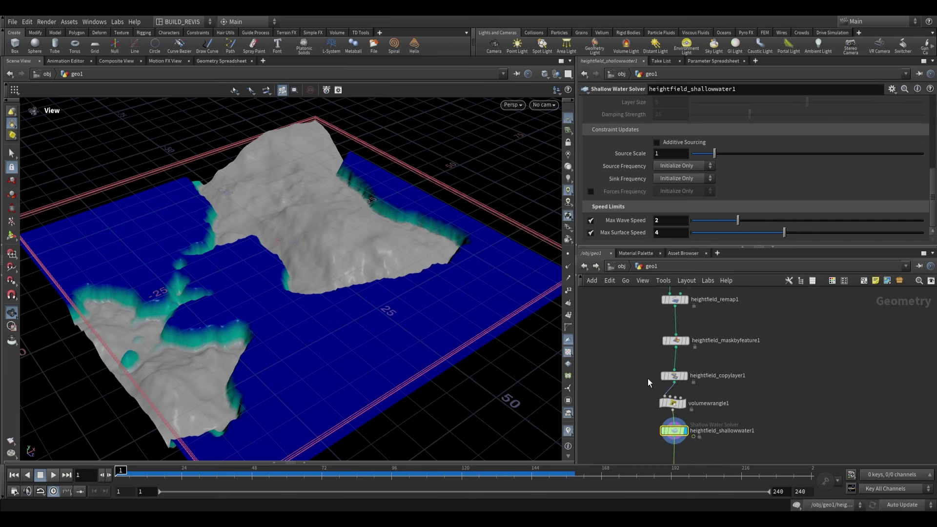
pyautogui.scroll(2, 654, 366)
pyautogui.click(689, 337)
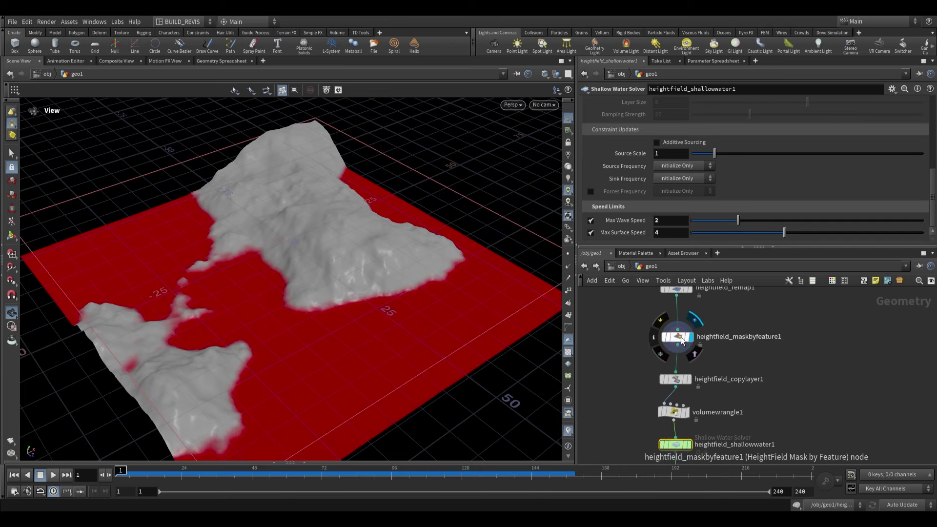
pyautogui.moveTo(394, 288); pyautogui.dragTo(431, 276)
pyautogui.click(689, 379)
pyautogui.click(687, 412)
# Step: Move the mask, copy layer and wrangle nodes up, reinsert heightfield_maskclear1 between volumewrangle1 and heightfield_shallowwater1, and display it
pyautogui.moveTo(611, 418); pyautogui.dragTo(727, 317)
pyautogui.moveTo(674, 410); pyautogui.dragTo(678, 384)
pyautogui.moveTo(743, 421); pyautogui.dragTo(737, 365, button='middle')
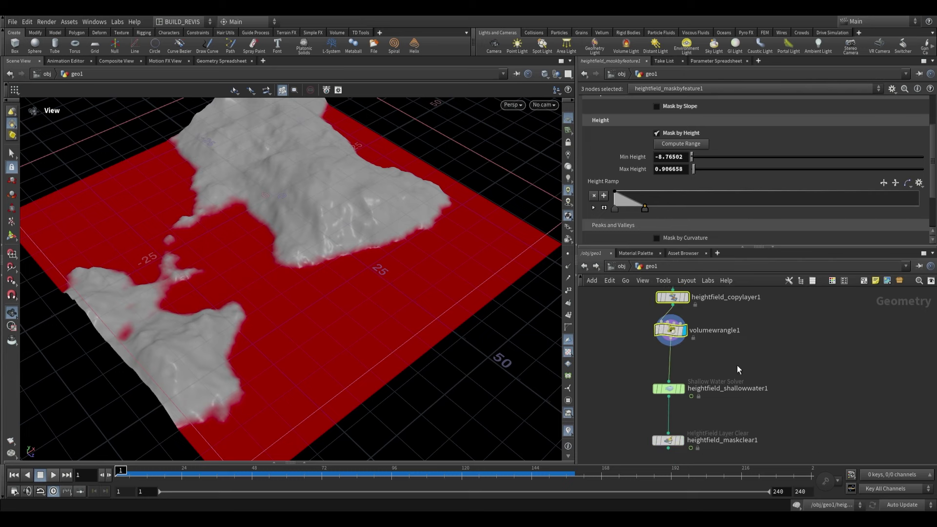
pyautogui.click(736, 367)
pyautogui.moveTo(657, 444)
pyautogui.mouseDown()
pyautogui.moveTo(646, 426)
pyautogui.moveTo(664, 361)
pyautogui.moveTo(666, 451)
pyautogui.mouseUp()
pyautogui.click(687, 363)
pyautogui.click(674, 363)
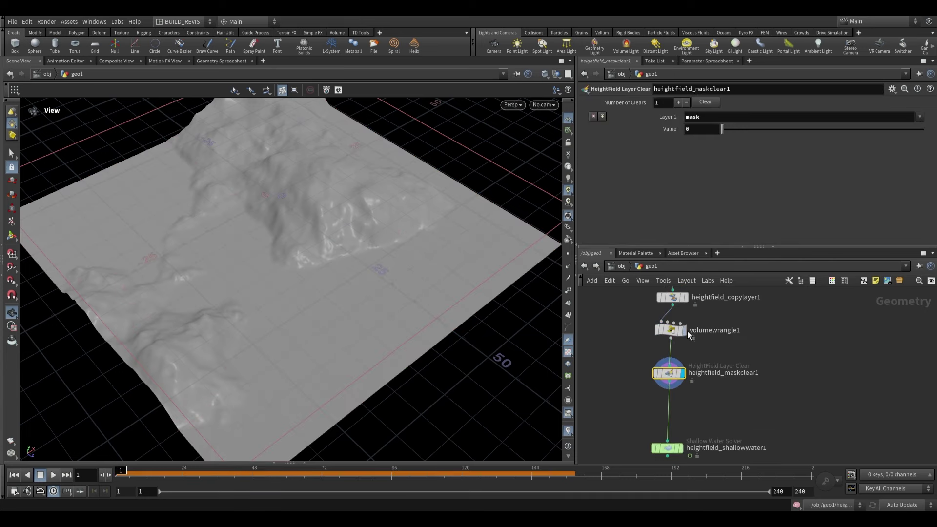
# Step: Compare the node information of volumewrangle1 and heightfield_maskclear1 to check their height, mask and water layers
pyautogui.click(685, 330)
pyautogui.middleClick(670, 332)
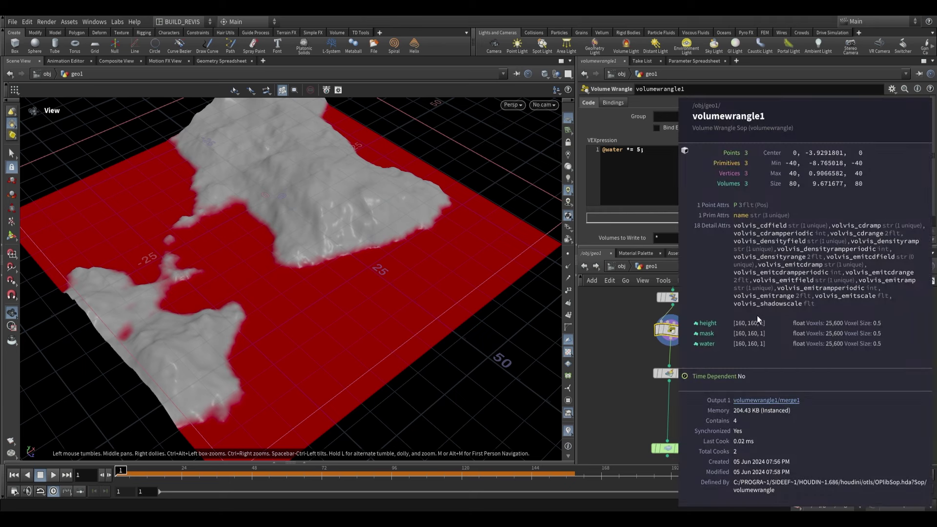
pyautogui.click(670, 373)
pyautogui.middleClick(670, 375)
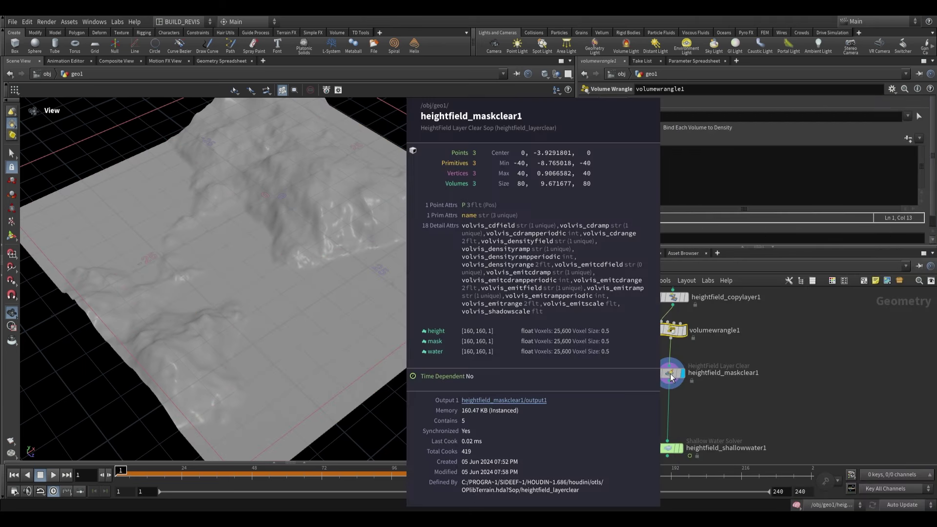
# Step: Insert a HeightField Paint node between heightfield_maskclear1 and heightfield_shallowwater1
pyautogui.press('Tab')
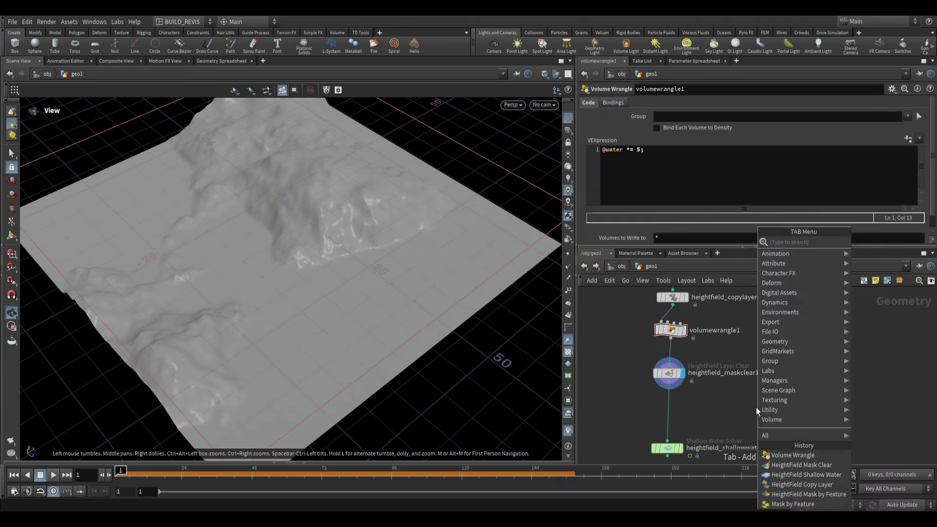
pyautogui.write('hfpaint')
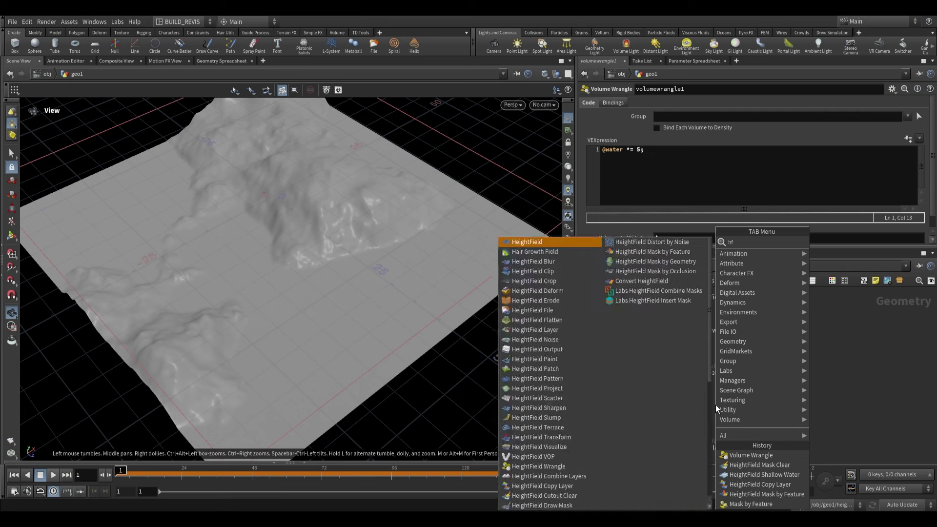
pyautogui.press('Return')
pyautogui.click(709, 406)
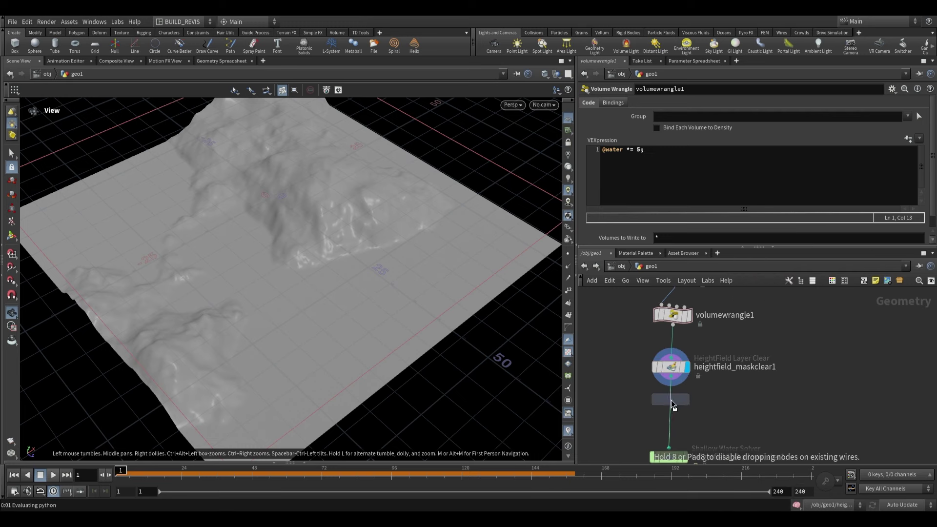
# Step: Paint a mask strip along the terrain's open-water edge nearest the camera with a brush radius of about 8.23
pyautogui.moveTo(314, 274); pyautogui.dragTo(288, 284)
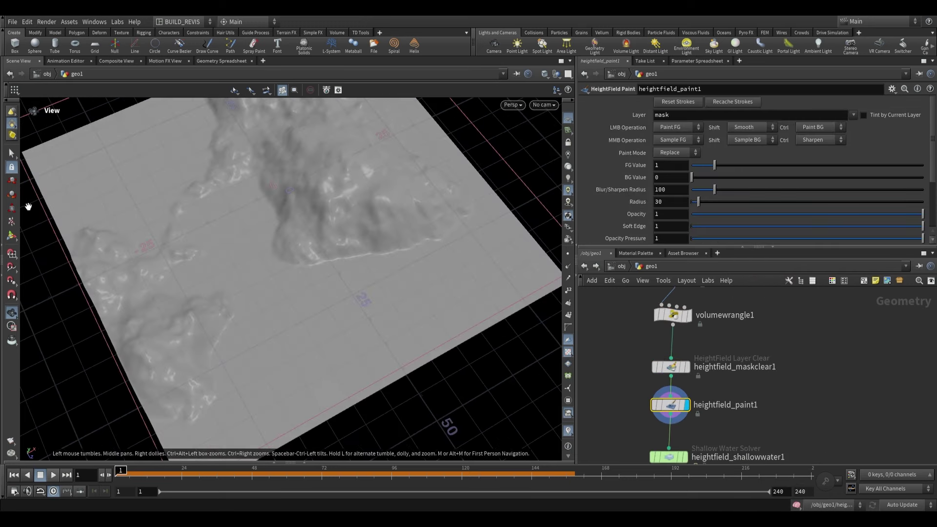
pyautogui.click(12, 235)
pyautogui.scroll(-6, 335, 363)
pyautogui.scroll(-5, 335, 362)
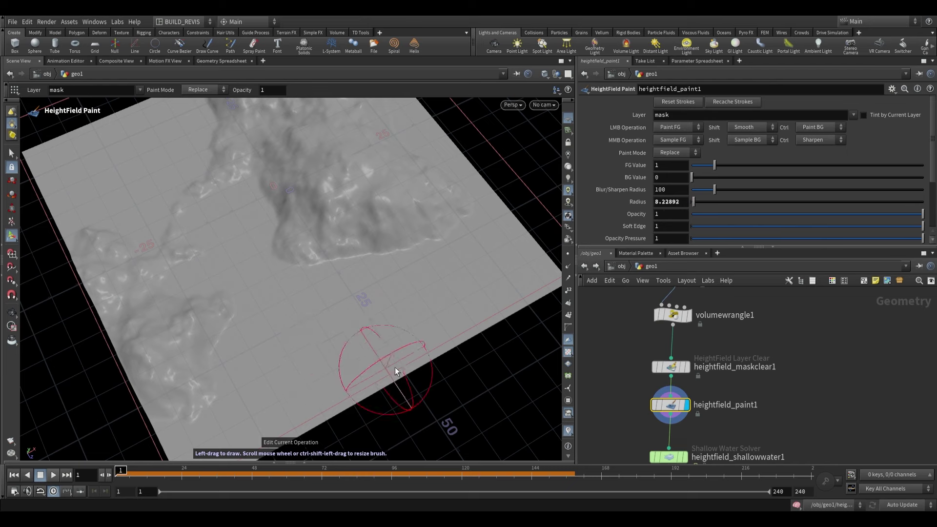
pyautogui.keyDown('alt'); pyautogui.moveTo(394, 367); pyautogui.dragTo(386, 311, button='middle'); pyautogui.keyUp('alt')
pyautogui.keyDown('alt'); pyautogui.scroll(-1, 387, 312); pyautogui.keyUp('alt')
pyautogui.moveTo(277, 388)
pyautogui.mouseDown()
pyautogui.moveTo(545, 236)
pyautogui.moveTo(250, 379)
pyautogui.moveTo(165, 437)
pyautogui.moveTo(277, 396)
pyautogui.mouseUp()
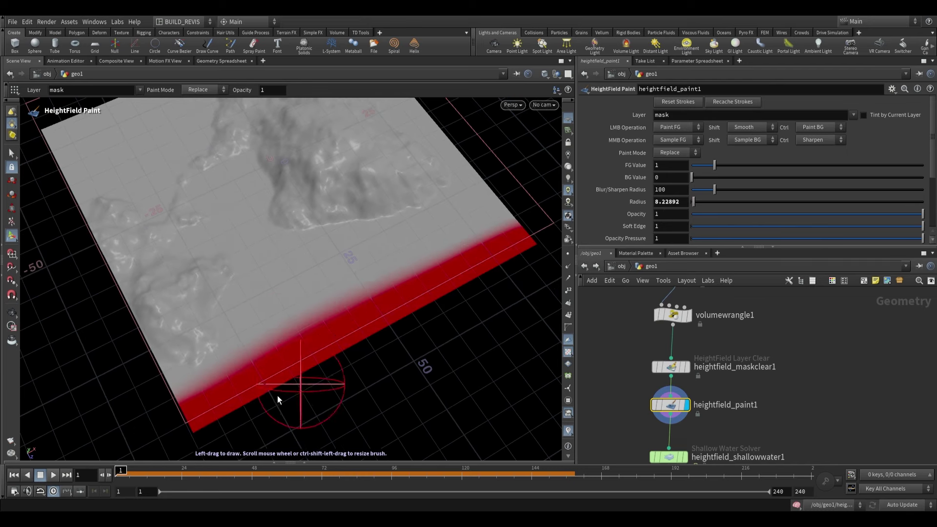
pyautogui.click(13, 312)
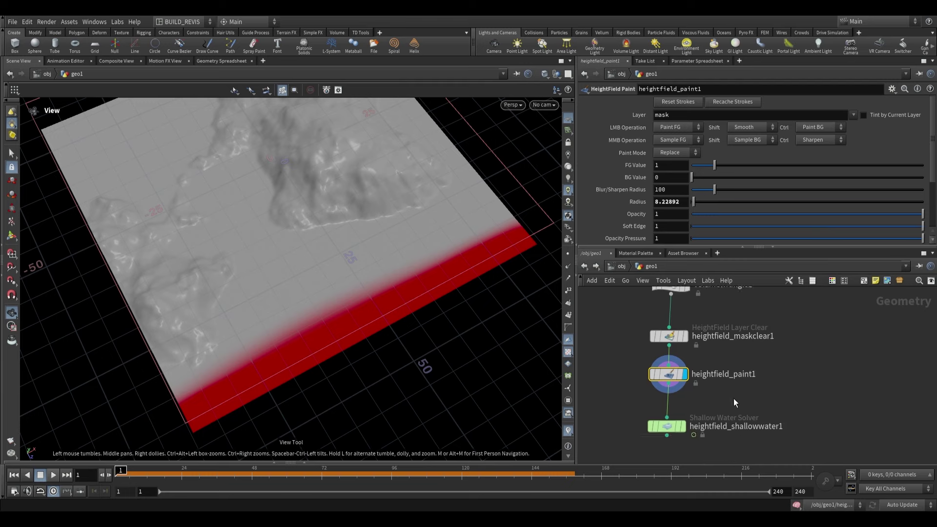
# Step: Insert a HeightField Copy Layer after heightfield_paint1 that copies the mask layer to source, and display it
pyautogui.press('Tab')
pyautogui.write('copy layer')
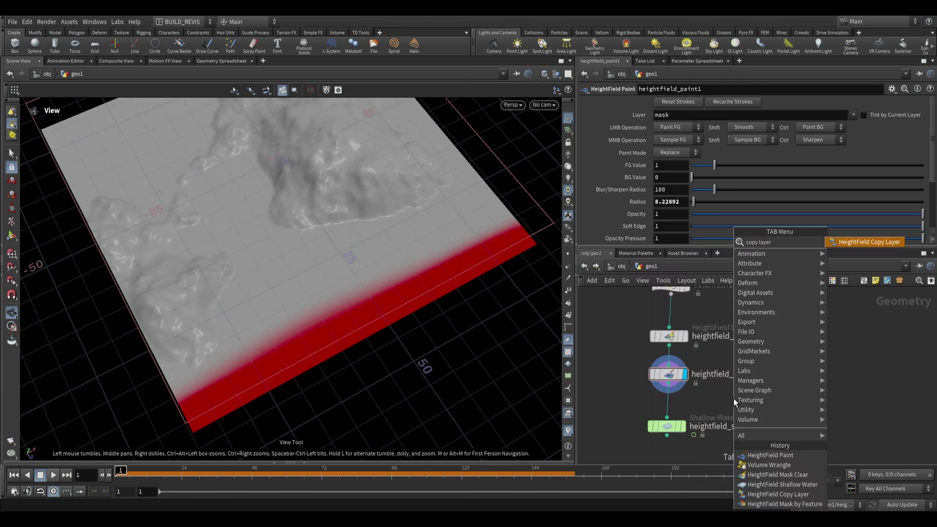
pyautogui.press('Return')
pyautogui.click(733, 398)
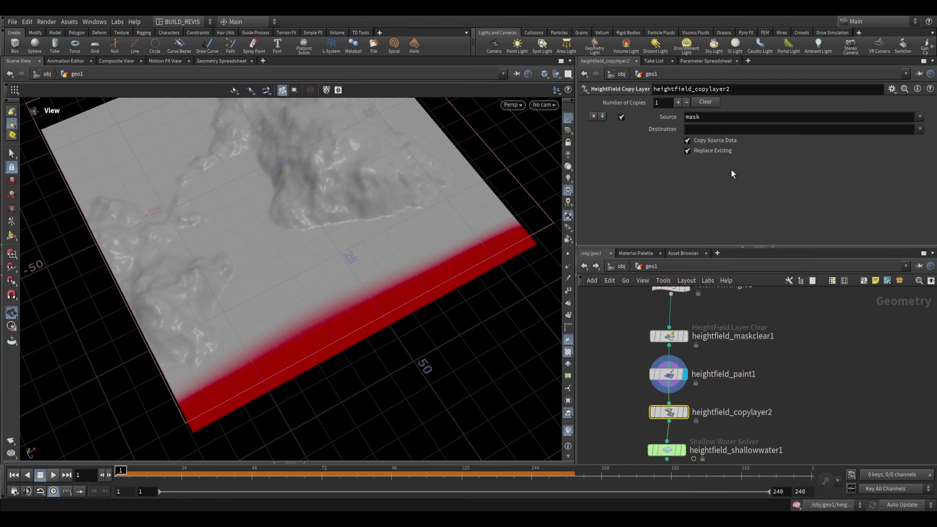
pyautogui.click(725, 130)
pyautogui.write('source')
pyautogui.press('Return')
pyautogui.click(685, 412)
# Step: Check the source layer name in the Shallow Water Solver's Bindings
pyautogui.moveTo(707, 420); pyautogui.dragTo(703, 382, button='middle')
pyautogui.click(680, 416)
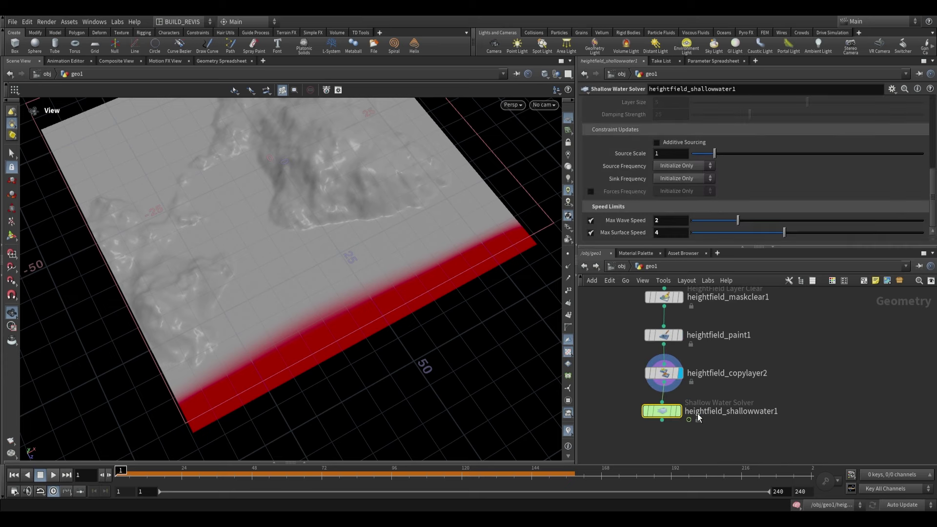
pyautogui.scroll(5, 644, 169)
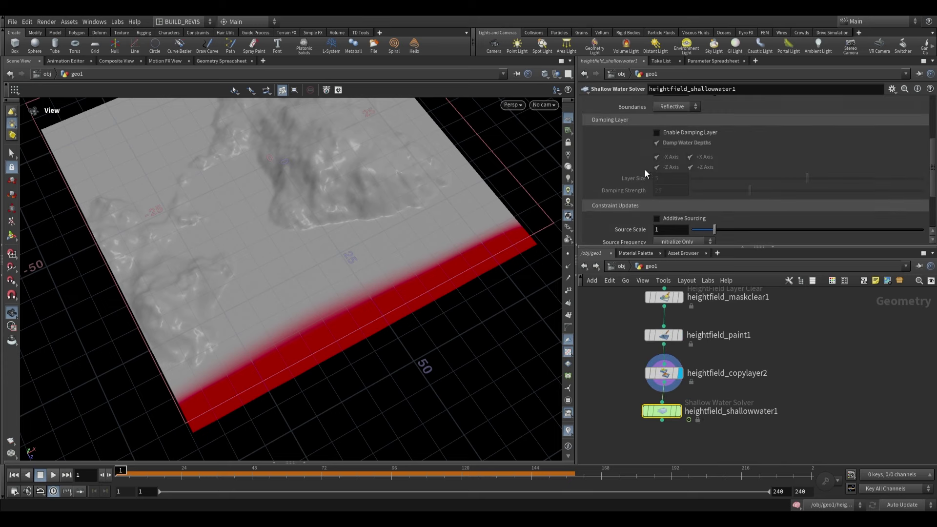
pyautogui.click(675, 128)
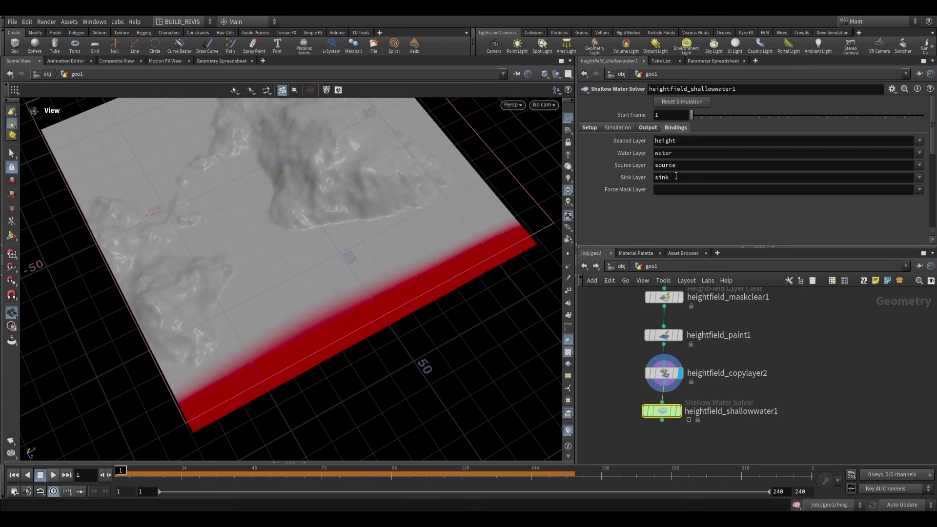
# Step: Display the solver, bypass heightfield_maskbyfeature1, heightfield_copylayer1 and volumewrangle1, and review the paint node's settings
pyautogui.click(656, 171)
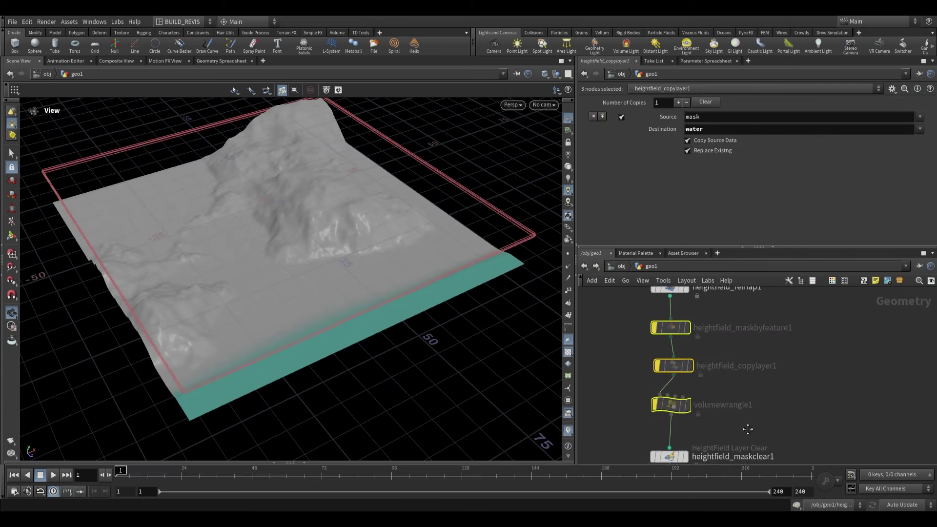
pyautogui.moveTo(747, 429); pyautogui.dragTo(747, 324, button='middle')
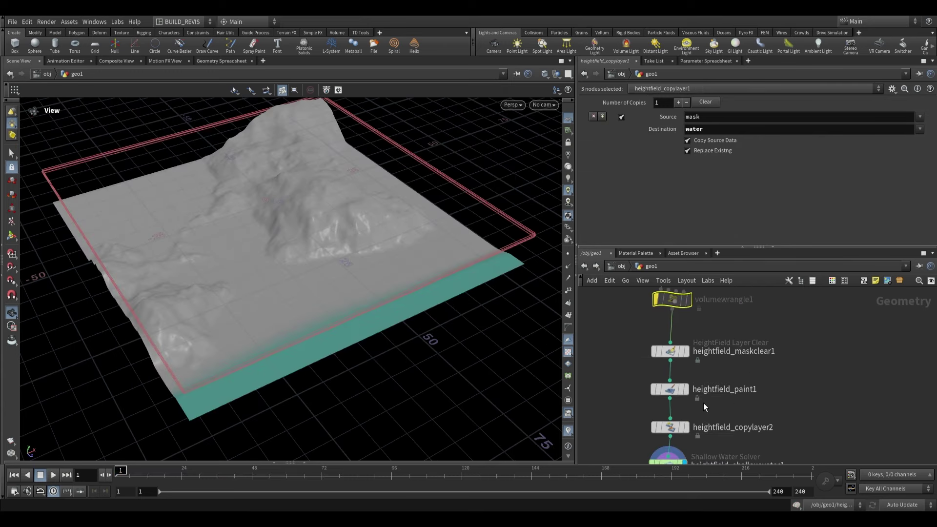
pyautogui.scroll(2, 704, 402)
pyautogui.click(704, 399)
pyautogui.click(672, 389)
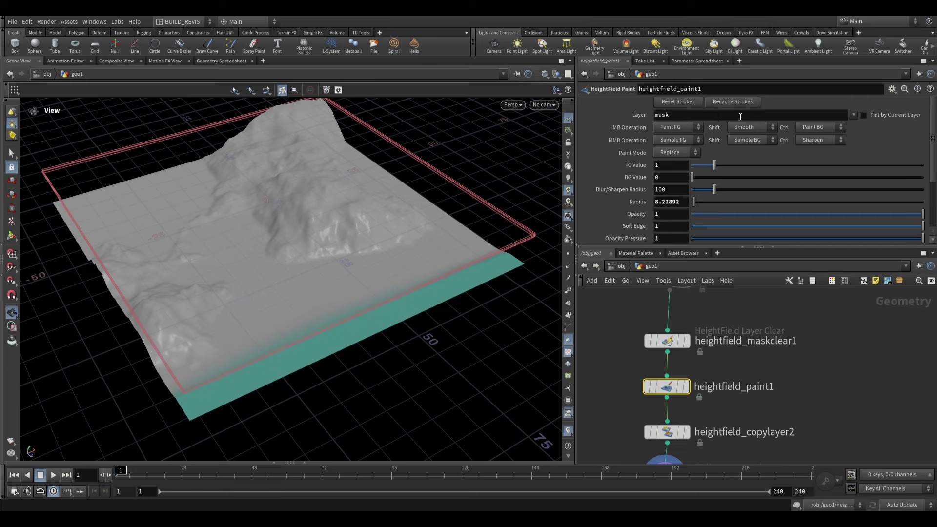
pyautogui.scroll(-3, 748, 442)
pyautogui.click(671, 378)
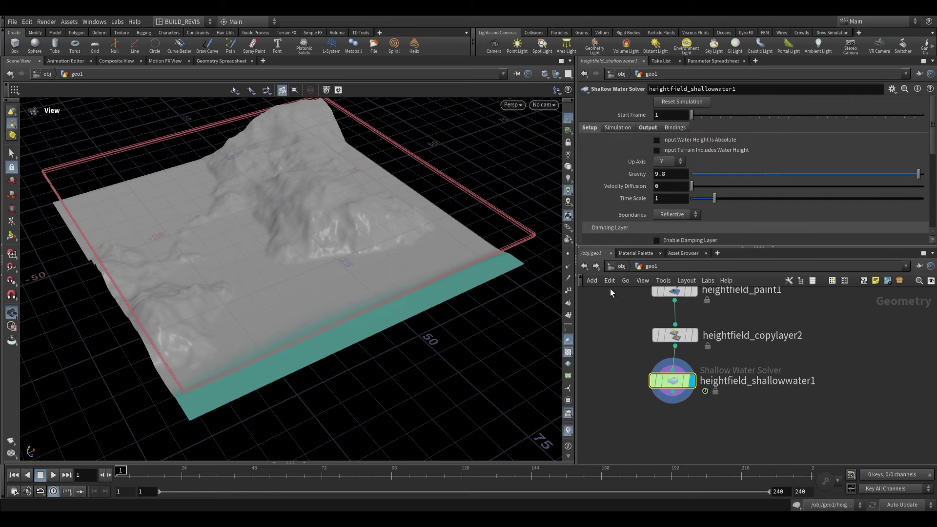
# Step: Play the simulation with only the painted source, inspect the water strip from several angles and stop playback
pyautogui.click(53, 476)
pyautogui.moveTo(393, 312); pyautogui.dragTo(365, 296)
pyautogui.moveTo(330, 324); pyautogui.dragTo(372, 280)
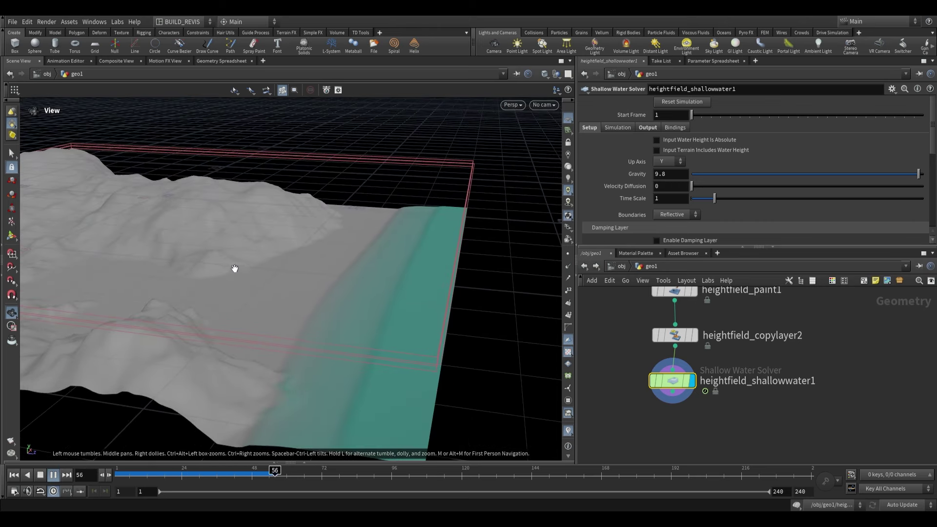
pyautogui.moveTo(433, 318); pyautogui.dragTo(256, 379)
pyautogui.click(52, 477)
# Step: Try a Source Scale of 10 on the solver and play the simulation to inspect the released water
pyautogui.scroll(-5, 636, 163)
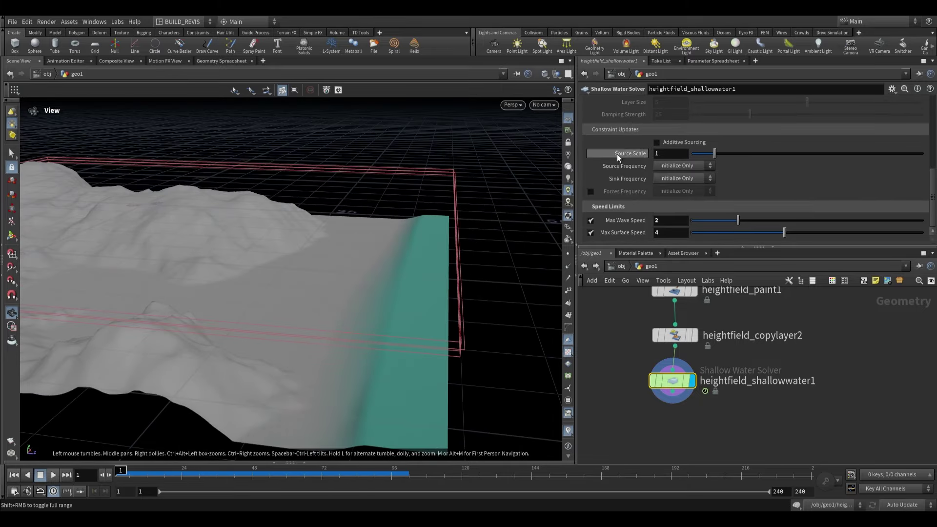
pyautogui.scroll(1, 630, 175)
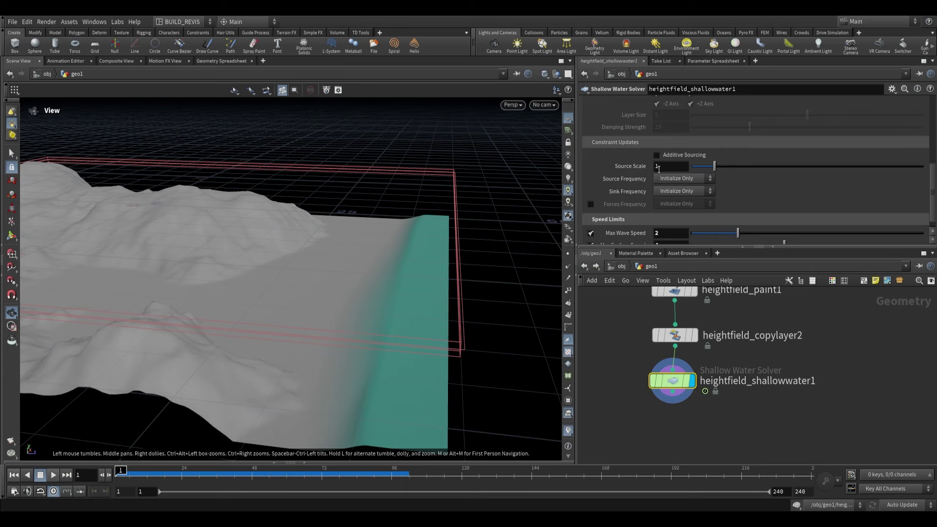
pyautogui.press('Return')
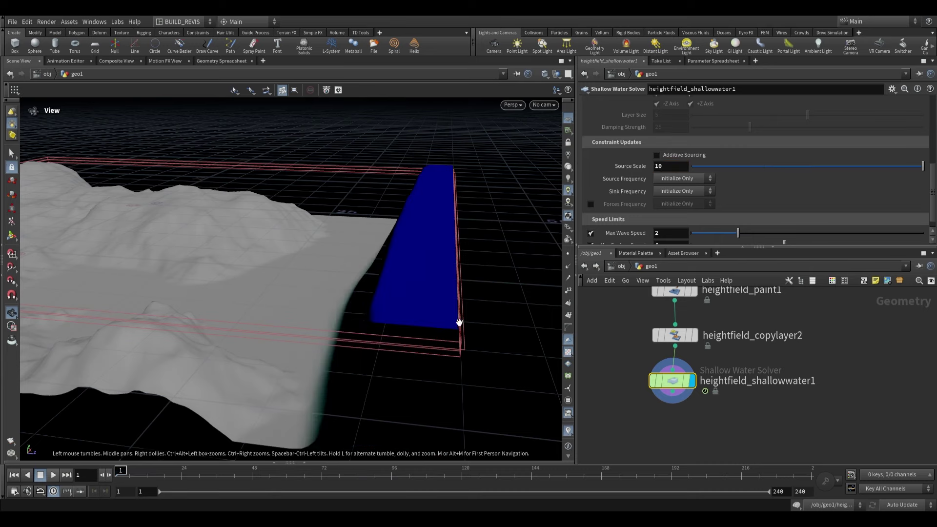
pyautogui.press('Up')
pyautogui.moveTo(286, 339); pyautogui.dragTo(323, 326)
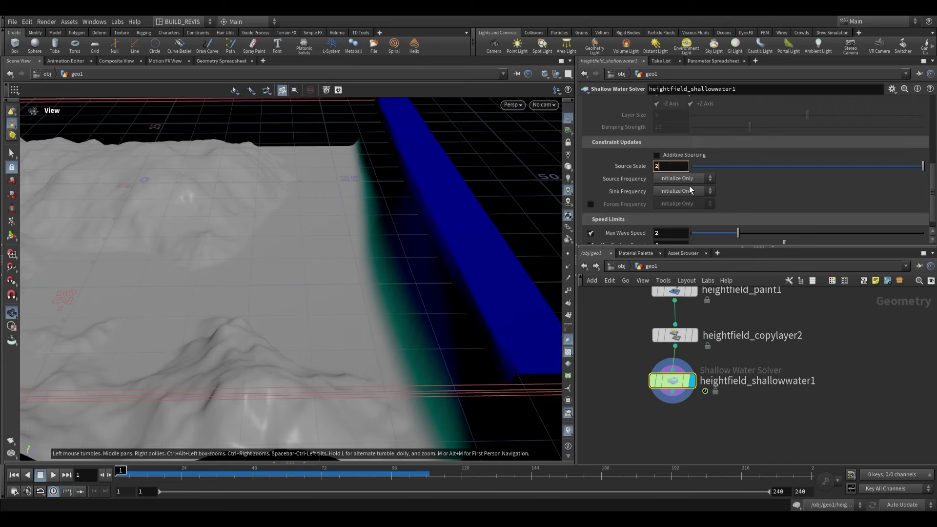
# Step: Set the solver's Source Scale to 2 and play the simulation to inspect the water along the edge
pyautogui.press('Return')
pyautogui.moveTo(425, 298); pyautogui.dragTo(408, 286)
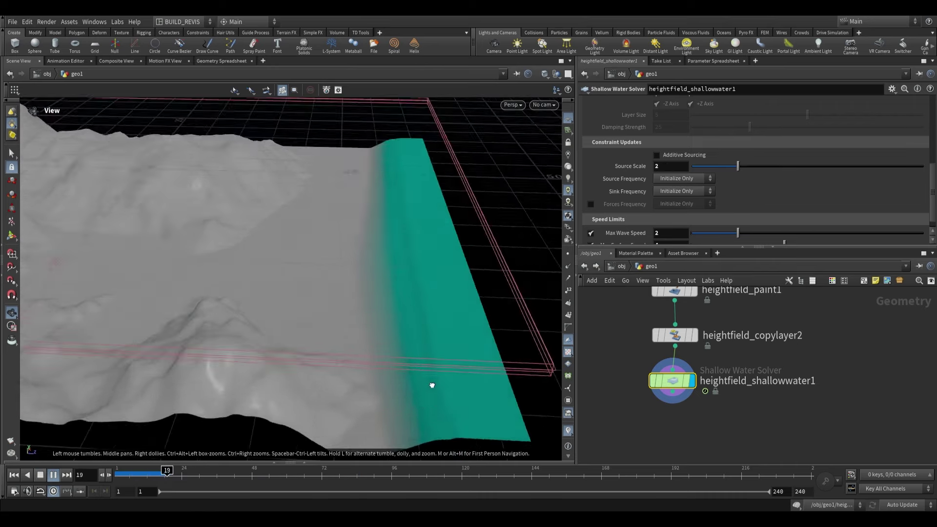
pyautogui.moveTo(431, 385); pyautogui.dragTo(433, 269)
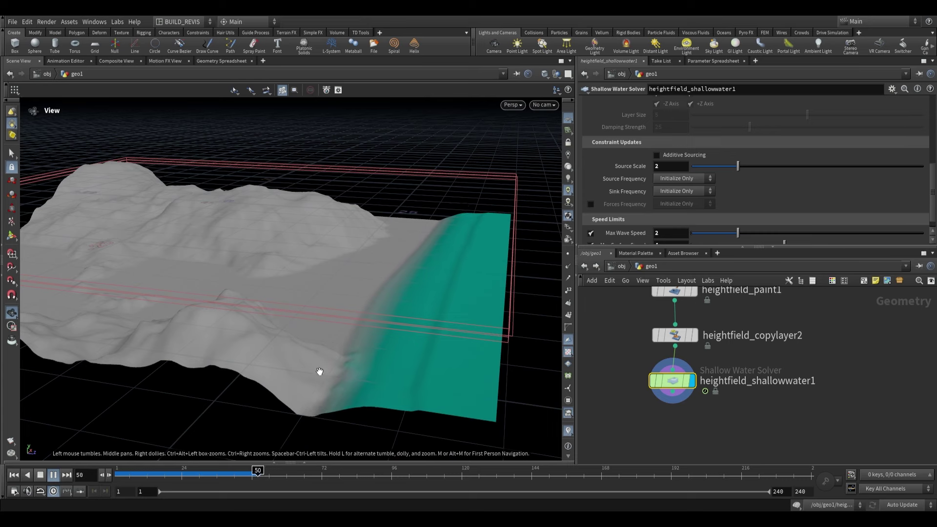
# Step: Stop playback, display heightfield_paint1, and insert a HeightField Mask Noise node between heightfield_paint1 and heightfield_copylayer2
pyautogui.click(53, 475)
pyautogui.moveTo(712, 346); pyautogui.dragTo(700, 383, button='middle')
pyautogui.scroll(-2, 699, 381)
pyautogui.click(685, 336)
pyautogui.moveTo(439, 320); pyautogui.dragTo(436, 335)
pyautogui.press('Tab')
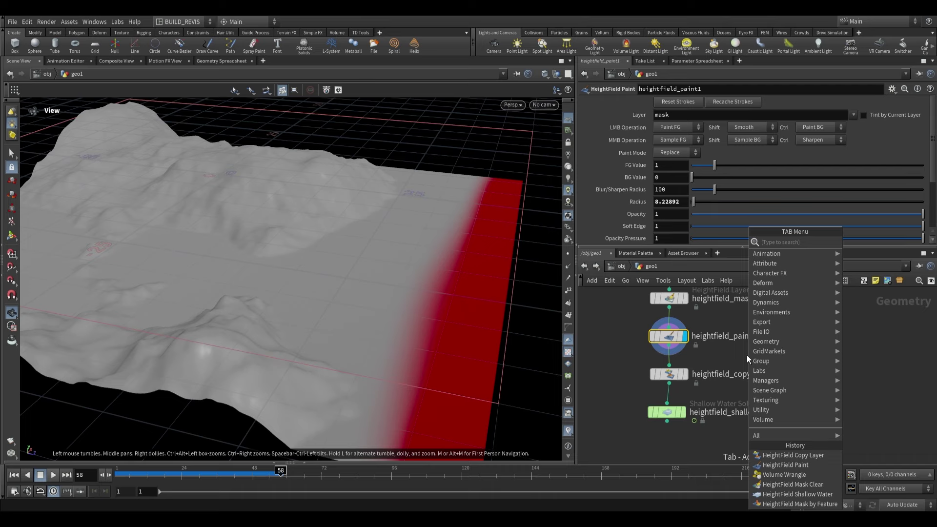
pyautogui.write('mask noise')
pyautogui.press('Return')
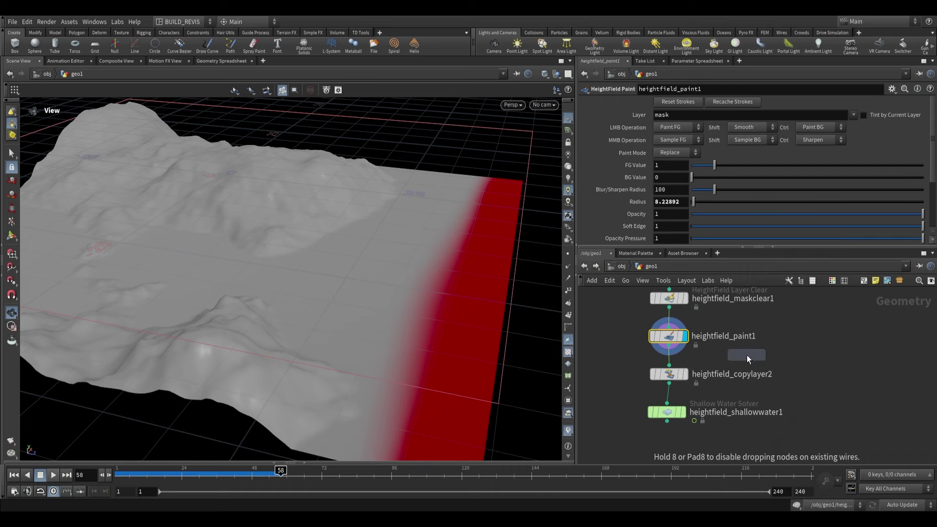
pyautogui.click(663, 363)
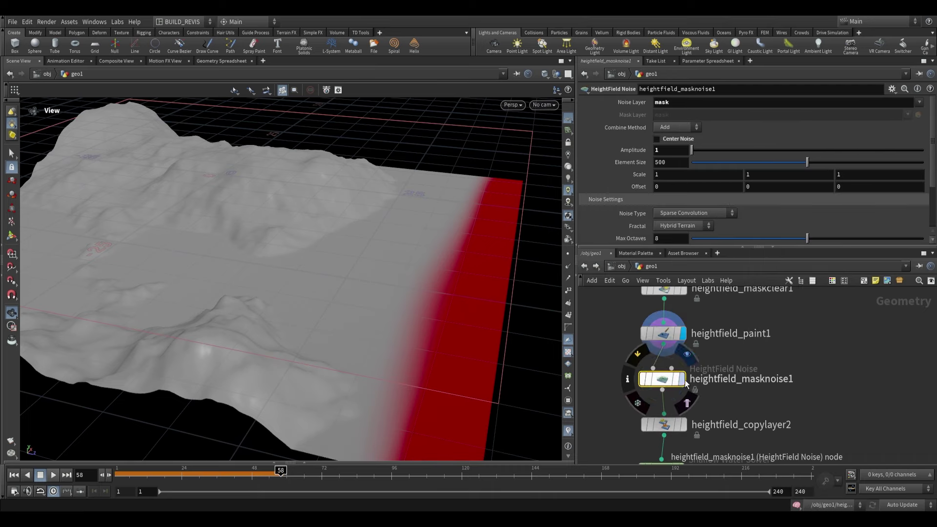
# Step: Display heightfield_masknoise1, set its Combine Method to Multiply and its Element Size to 32
pyautogui.click(682, 380)
pyautogui.moveTo(424, 293); pyautogui.dragTo(381, 374)
pyautogui.click(669, 127)
pyautogui.click(667, 177)
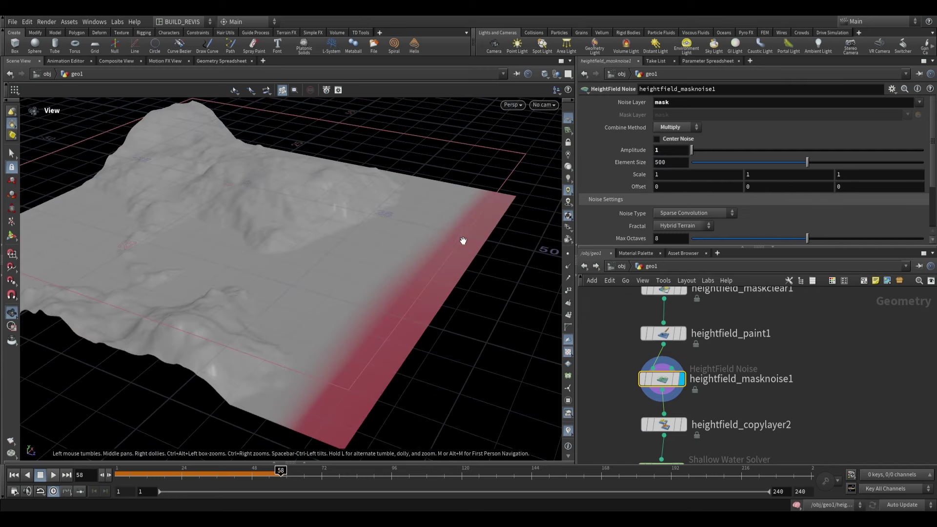
pyautogui.moveTo(805, 164); pyautogui.dragTo(699, 173)
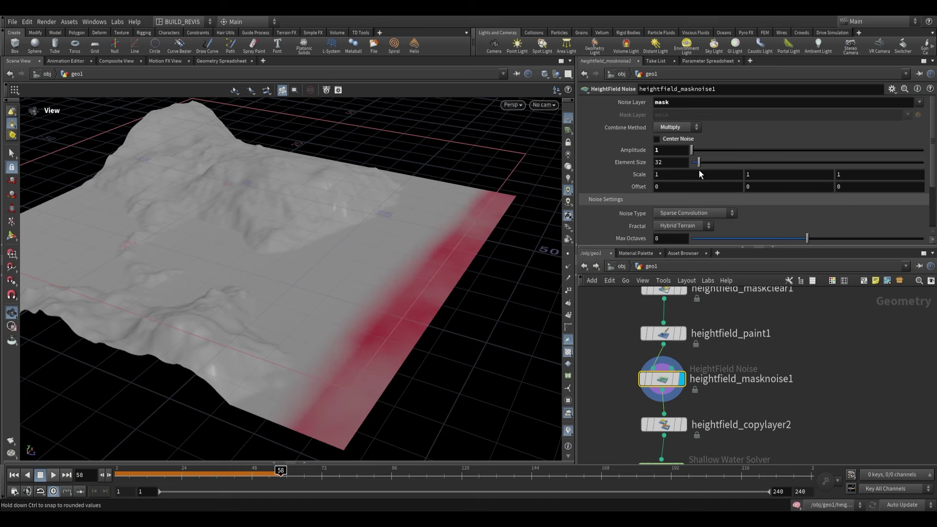
# Step: Raise the mask noise's post-processing Gain and check the patchy mask along the terrain edge
pyautogui.scroll(-6, 642, 238)
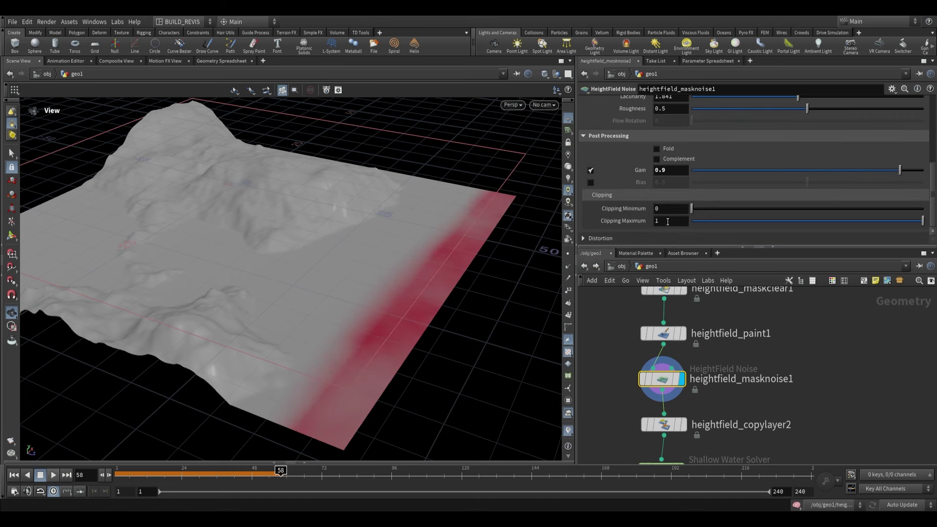
pyautogui.moveTo(935, 173); pyautogui.dragTo(936, 174)
pyautogui.moveTo(442, 263); pyautogui.dragTo(381, 287)
# Step: Animate the mask noise by setting its Y Offset to the expression $T*3
pyautogui.scroll(6, 730, 179)
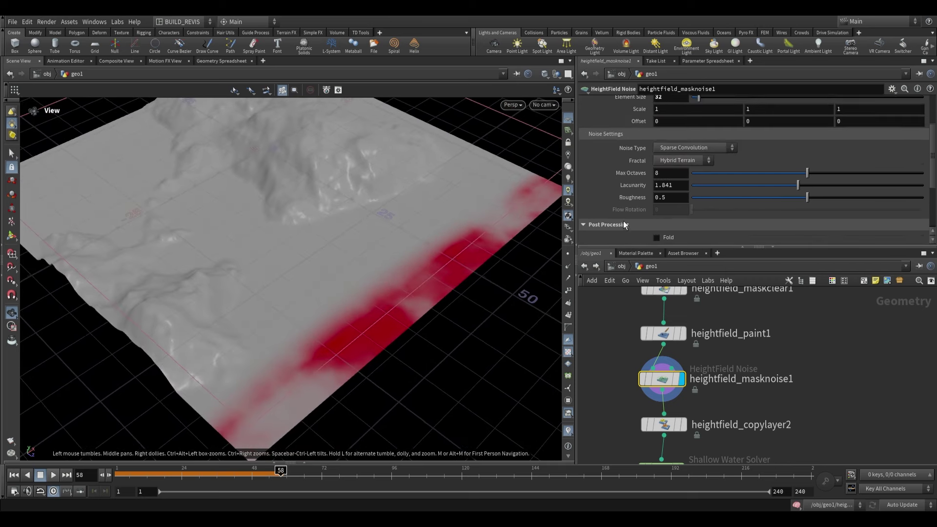
pyautogui.click(751, 172)
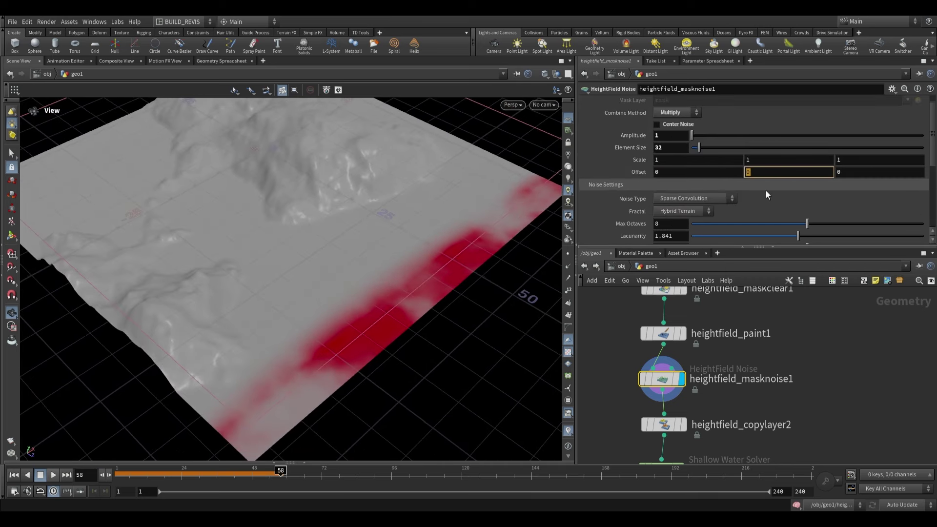
pyautogui.press('BackSpace')
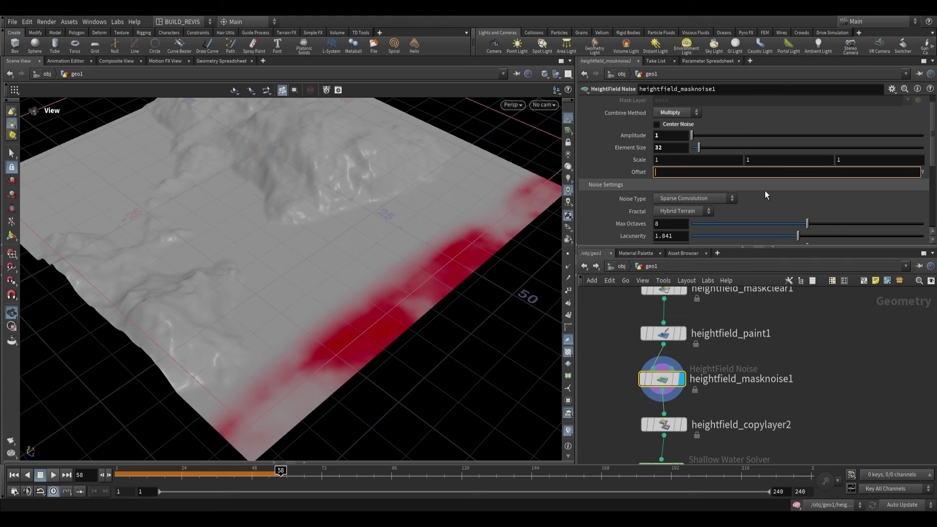
pyautogui.write('$T*3')
pyautogui.press('Return')
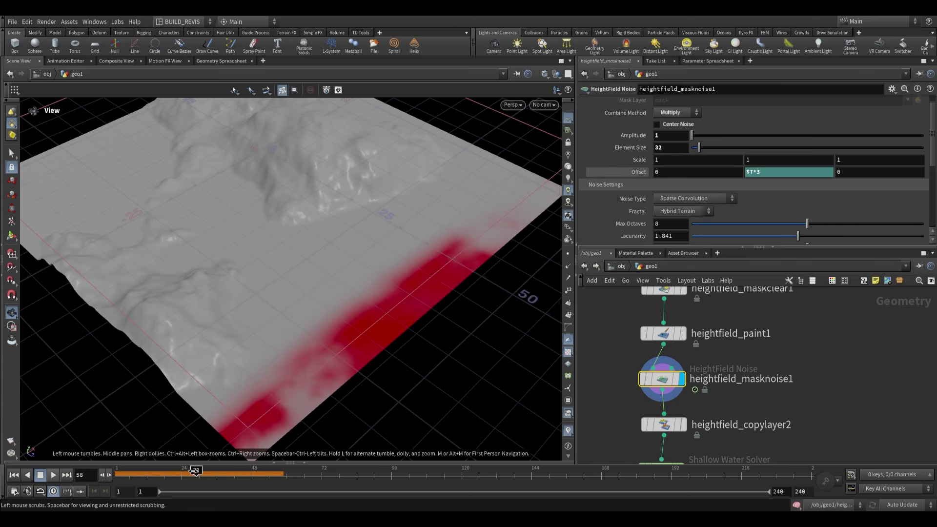
# Step: Play the animated mask noise from the start, return to frame 1 and display heightfield_copylayer2
pyautogui.click(14, 474)
pyautogui.click(53, 475)
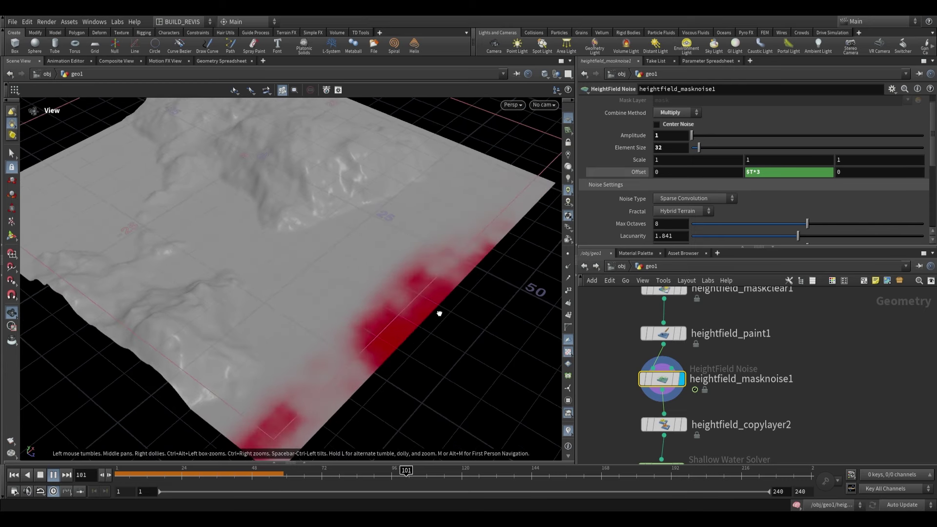
pyautogui.moveTo(500, 479); pyautogui.dragTo(115, 451)
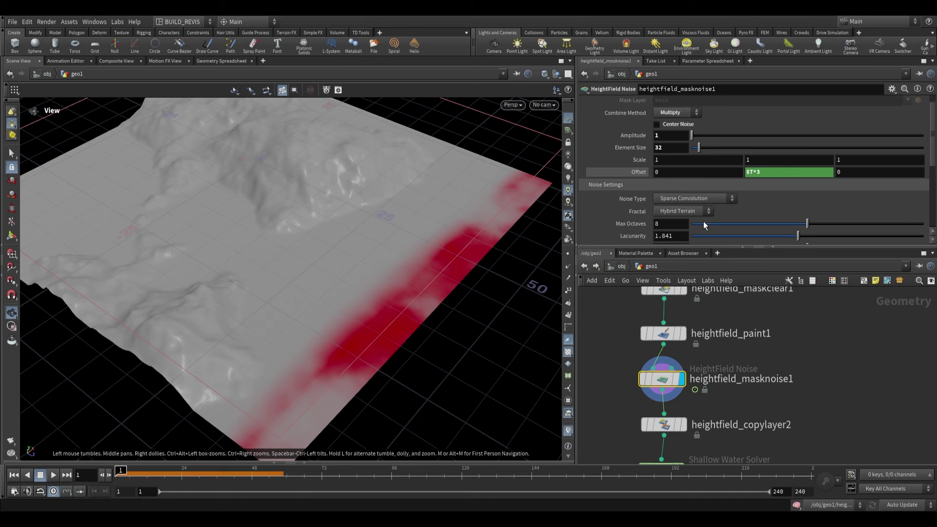
pyautogui.moveTo(747, 341); pyautogui.dragTo(744, 360, button='middle')
pyautogui.moveTo(745, 360); pyautogui.dragTo(727, 407, button='middle')
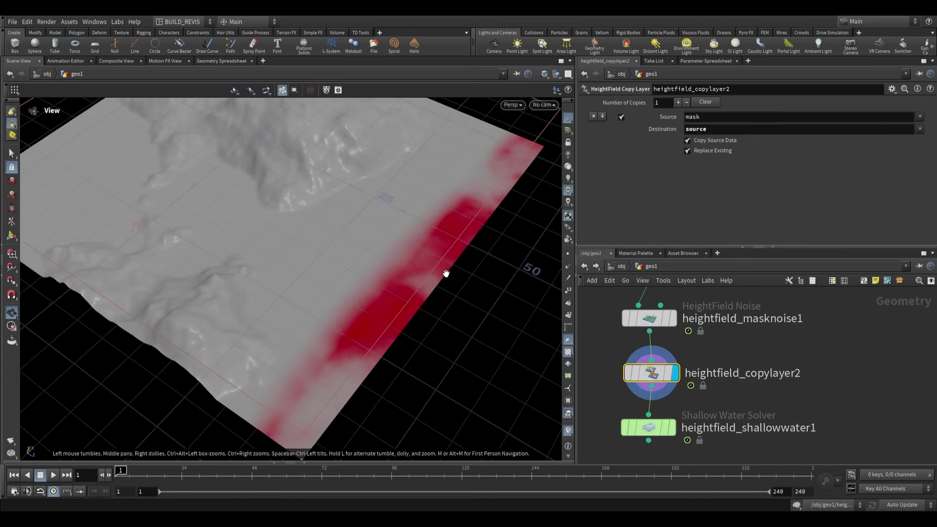
pyautogui.moveTo(445, 274); pyautogui.dragTo(355, 344)
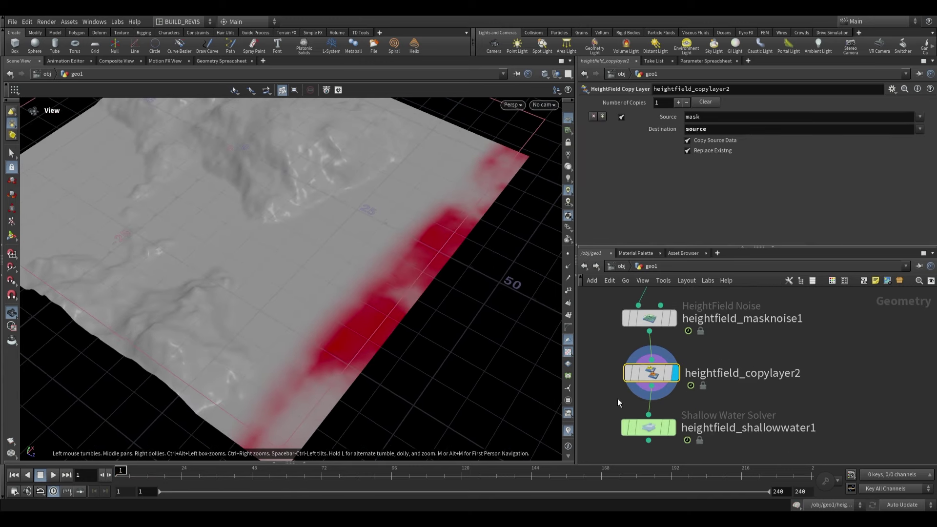
# Step: Display heightfield_shallowwater1, play the simulation with the noisy source and stop playback
pyautogui.click(686, 441)
pyautogui.moveTo(403, 310)
pyautogui.mouseDown()
pyautogui.moveTo(424, 265)
pyautogui.moveTo(389, 305)
pyautogui.mouseUp()
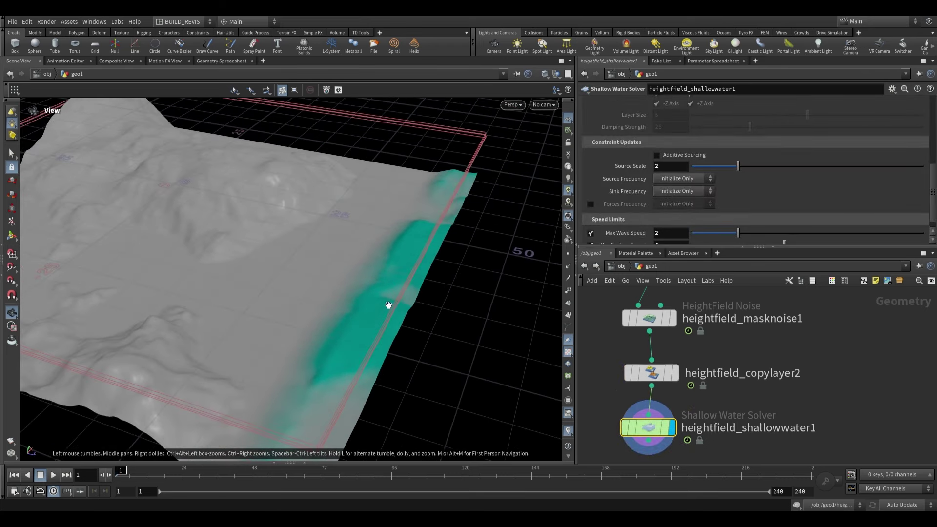
pyautogui.click(53, 476)
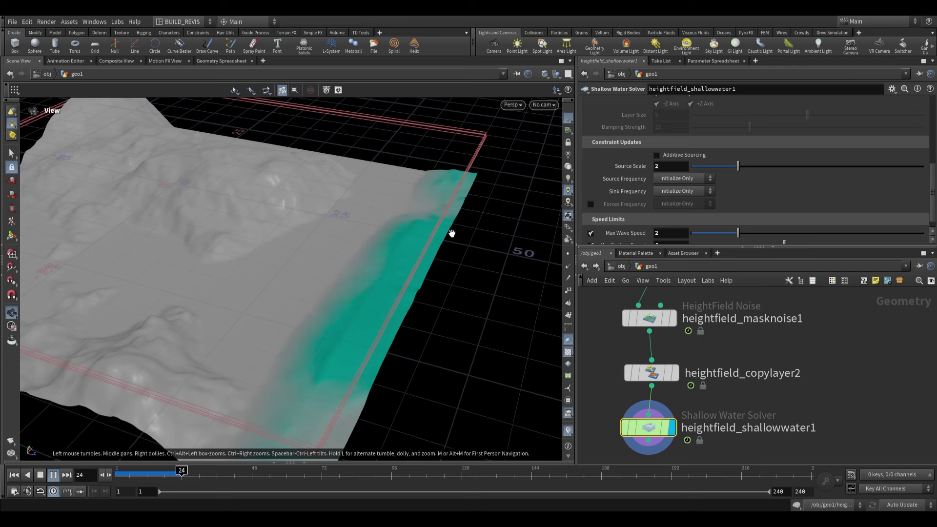
pyautogui.click(40, 477)
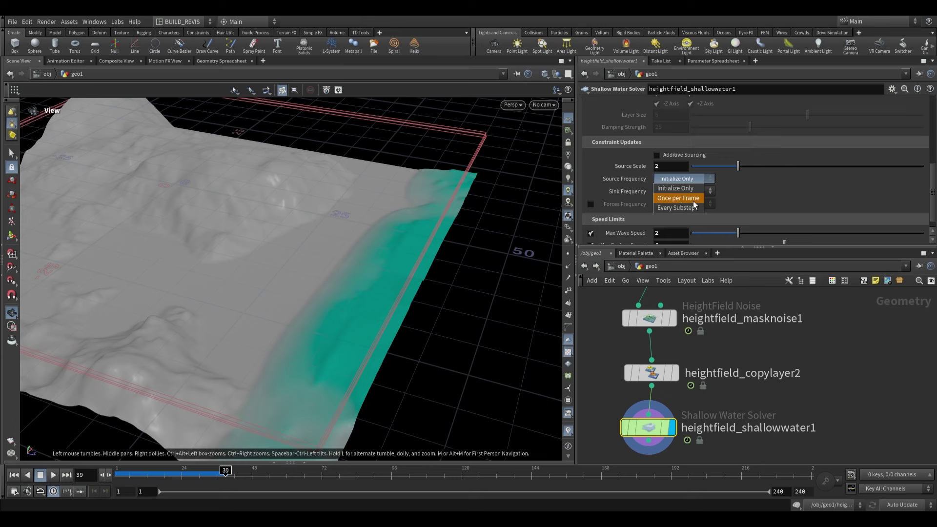
# Step: Set the solver's Source Frequency to Once per Frame, play the simulation from the start and rewind it
pyautogui.click(678, 198)
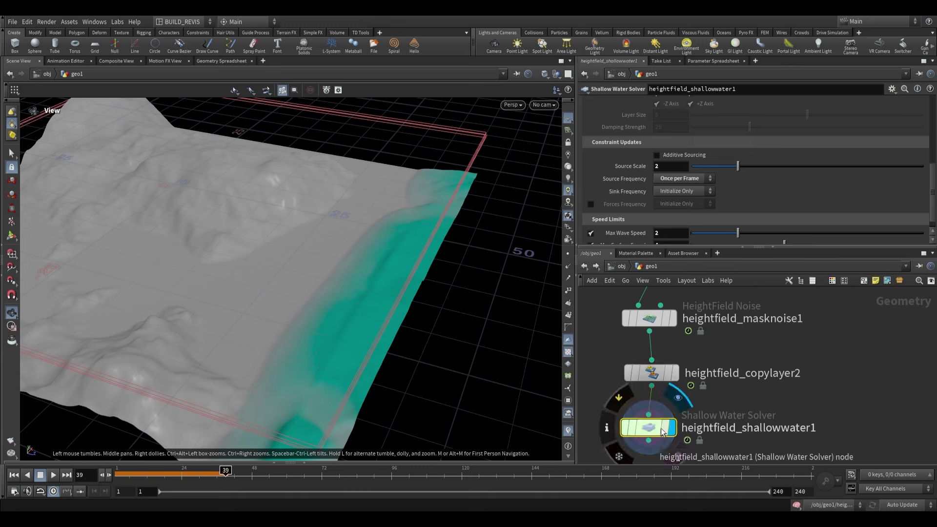
pyautogui.click(10, 477)
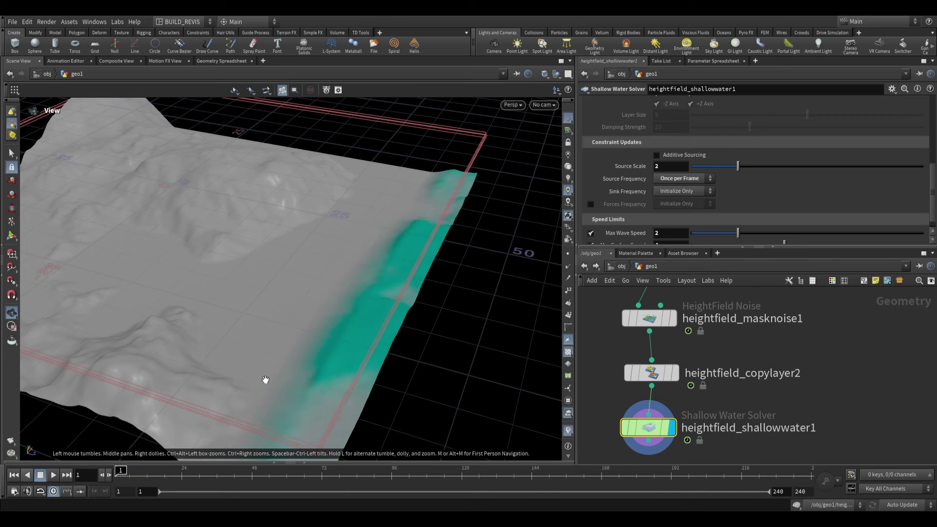
pyautogui.click(53, 475)
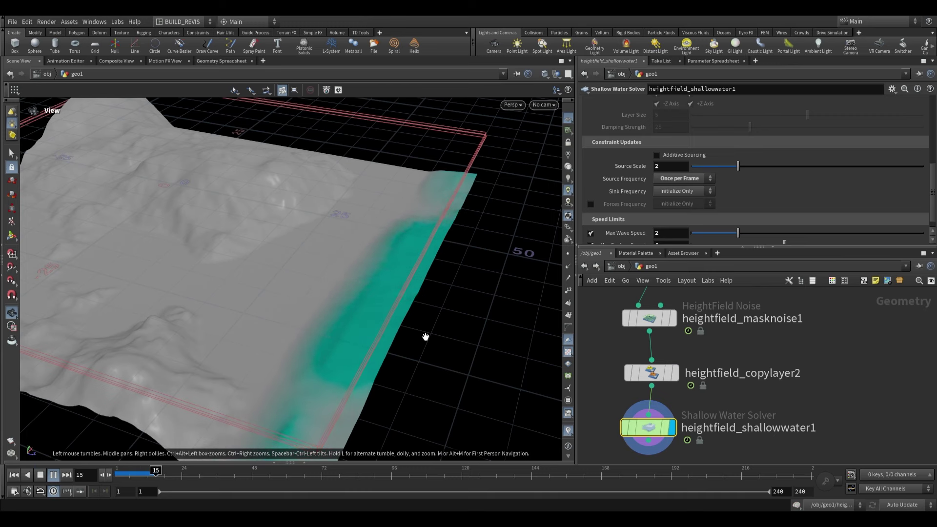
pyautogui.moveTo(426, 336); pyautogui.dragTo(337, 307)
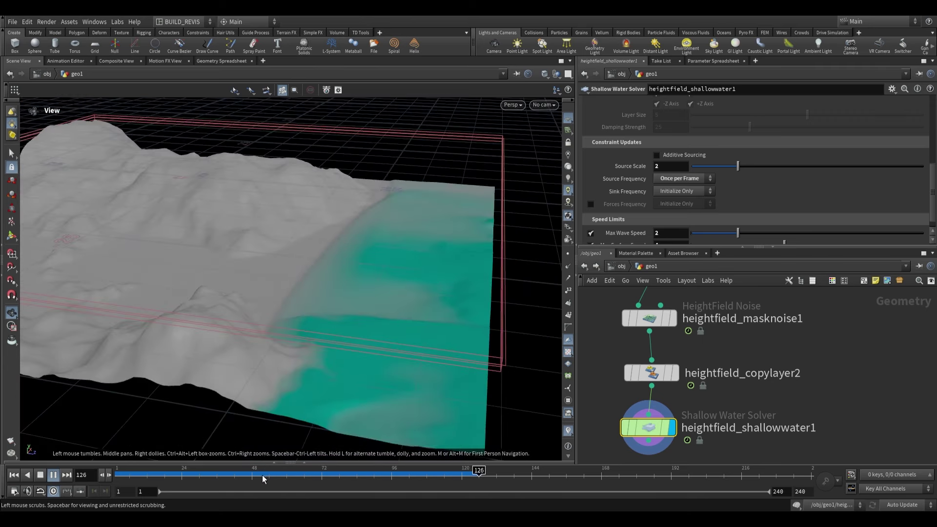
pyautogui.click(14, 475)
# Step: Reactivate heightfield_maskbyfeature1, heightfield_copylayer1 and volumewrangle1, and recache the strokes of heightfield_paint1
pyautogui.scroll(-3, 698, 336)
pyautogui.moveTo(696, 324); pyautogui.dragTo(687, 444, button='middle')
pyautogui.moveTo(677, 372); pyautogui.dragTo(688, 417, button='middle')
pyautogui.scroll(2, 687, 417)
pyautogui.moveTo(621, 411); pyautogui.dragTo(715, 307)
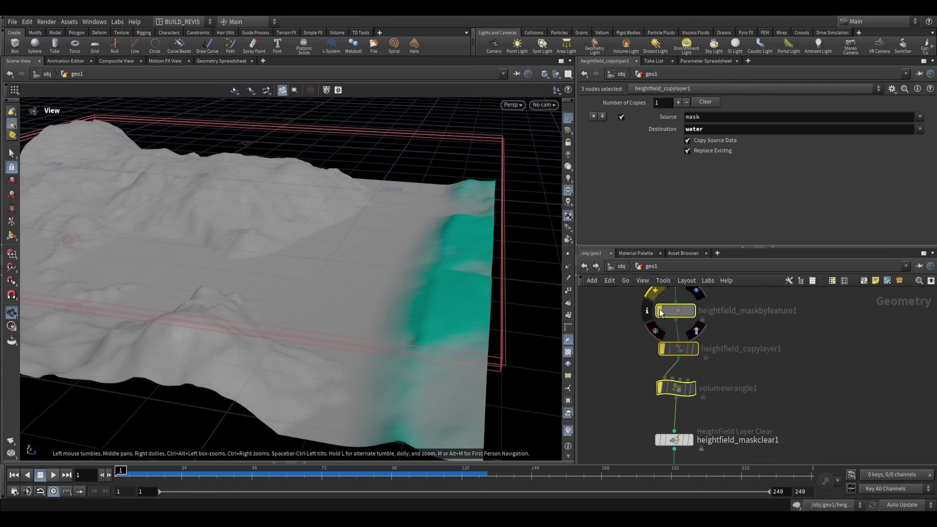
pyautogui.click(659, 308)
pyautogui.moveTo(753, 433); pyautogui.dragTo(748, 357, button='middle')
pyautogui.click(661, 371)
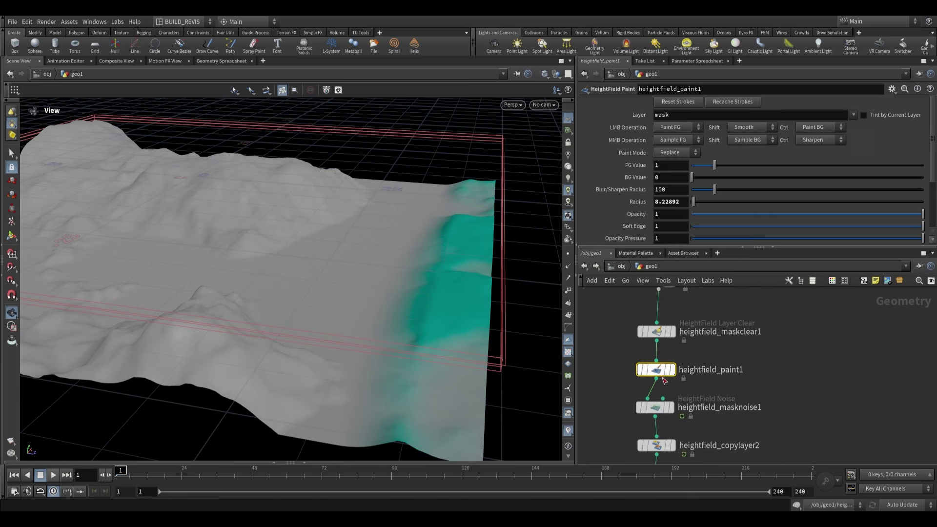
pyautogui.click(749, 104)
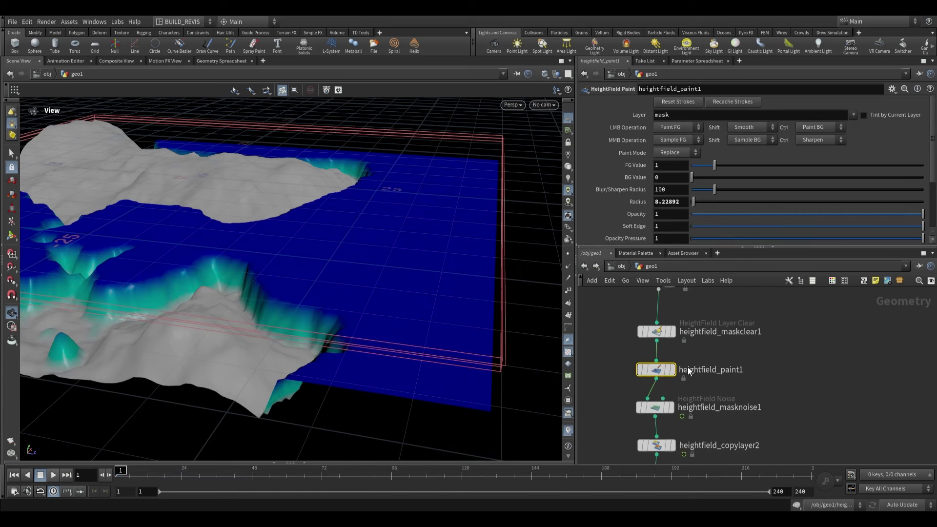
pyautogui.moveTo(738, 395); pyautogui.dragTo(740, 339, button='middle')
pyautogui.scroll(-2, 741, 340)
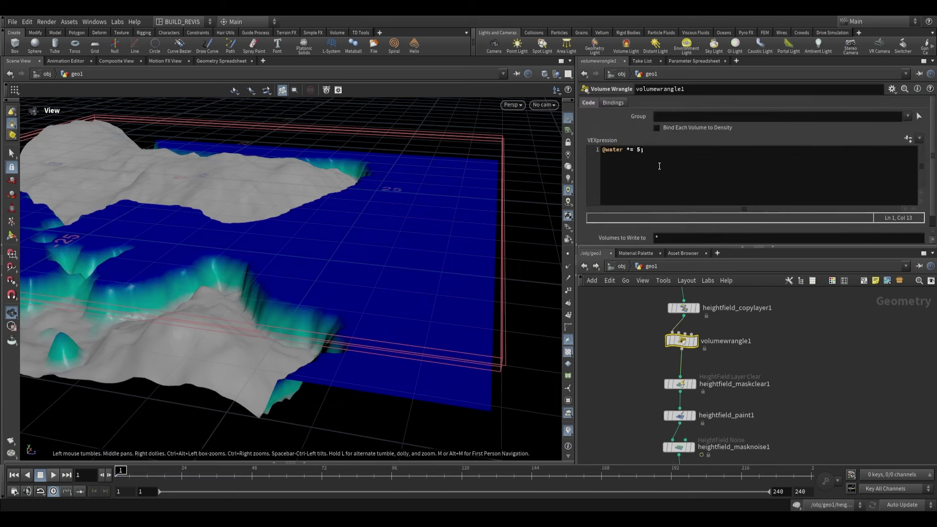
pyautogui.click(639, 150)
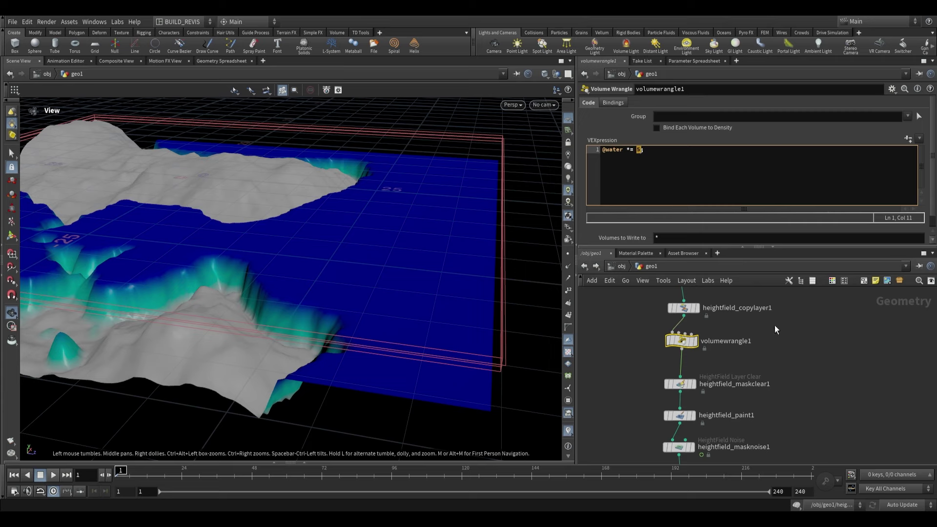
pyautogui.scroll(1, 707, 404)
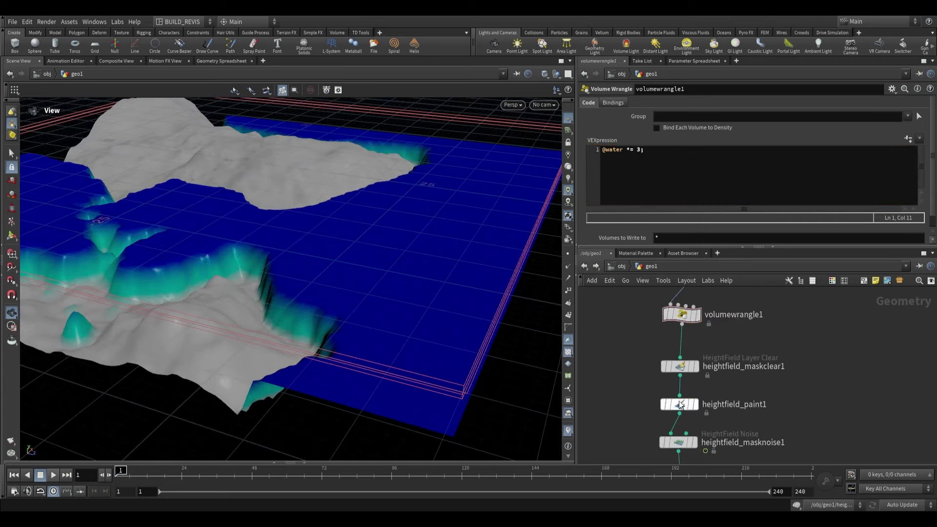
pyautogui.click(678, 403)
pyautogui.click(734, 104)
pyautogui.moveTo(768, 435); pyautogui.dragTo(769, 331, button='middle')
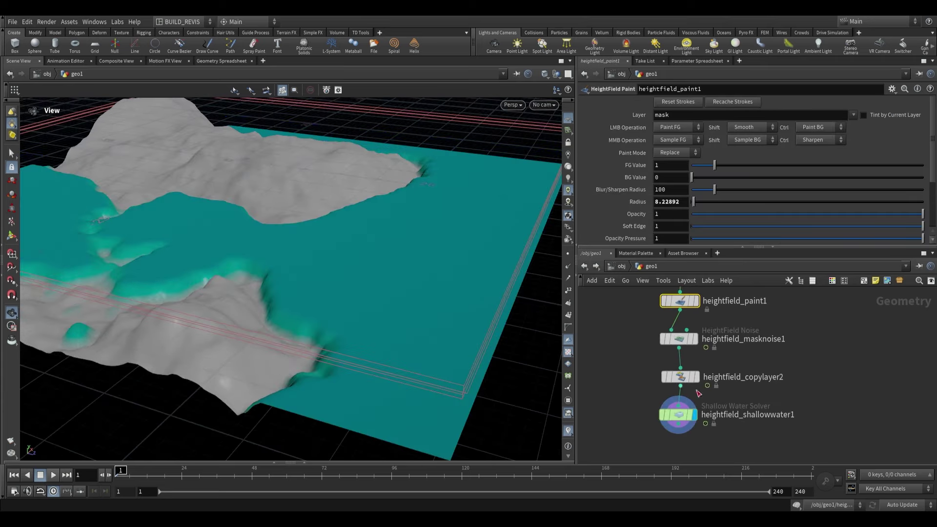
# Step: Set the upper Visualize Range of the shallow water solver to 3, play the simulation and rewind it
pyautogui.click(679, 415)
pyautogui.moveTo(800, 178); pyautogui.dragTo(733, 196)
pyautogui.write('3')
pyautogui.press('Return')
pyautogui.scroll(-3, 354, 318)
pyautogui.moveTo(353, 318); pyautogui.dragTo(389, 312)
pyautogui.click(53, 475)
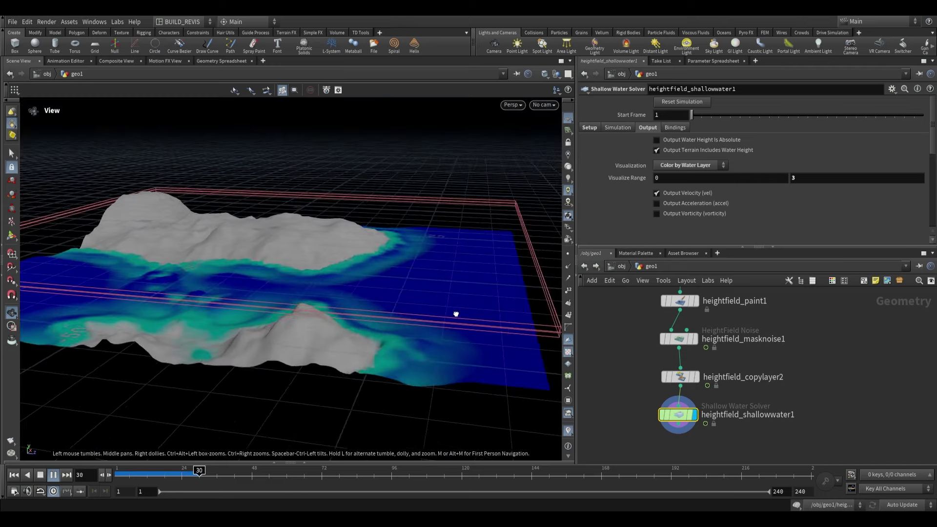
pyautogui.moveTo(456, 314); pyautogui.dragTo(491, 287)
pyautogui.click(13, 475)
# Step: Set the shallow water solver's Source Scale to 5
pyautogui.click(590, 127)
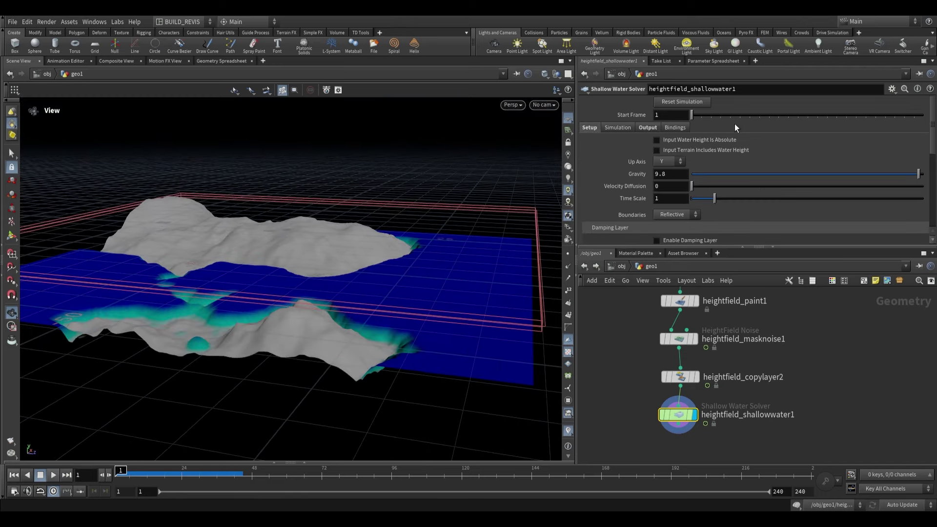
pyautogui.scroll(-5, 667, 193)
pyautogui.scroll(-1, 663, 191)
pyautogui.write('5')
pyautogui.press('Return')
# Step: Play the simulation and inspect the water flowing between the terrain masses from above and close up
pyautogui.moveTo(492, 284); pyautogui.dragTo(431, 291)
pyautogui.click(53, 474)
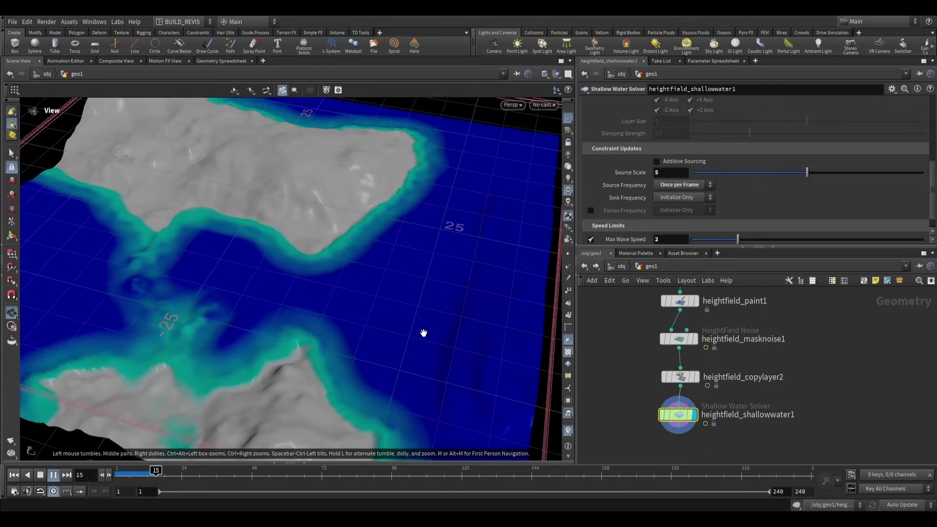
pyautogui.scroll(3, 423, 331)
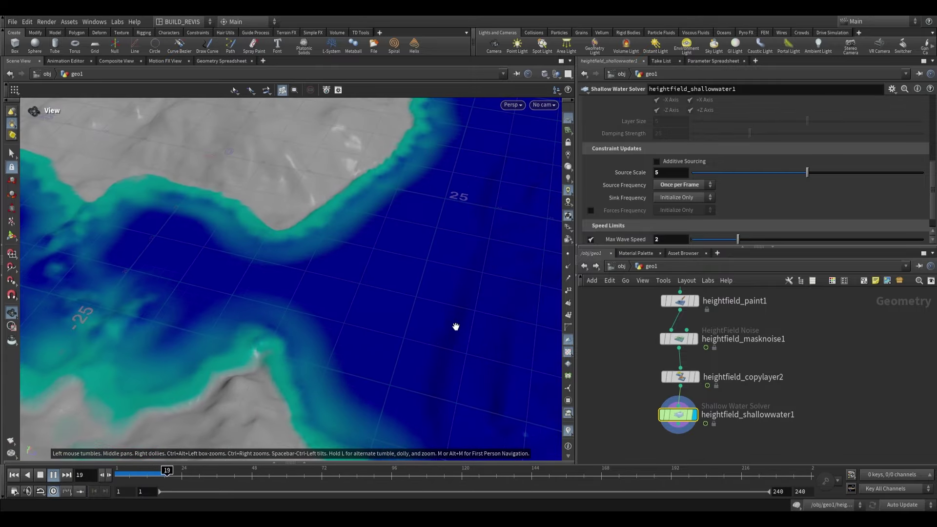
pyautogui.moveTo(293, 264); pyautogui.dragTo(404, 323, button='middle')
pyautogui.moveTo(404, 323); pyautogui.dragTo(427, 354)
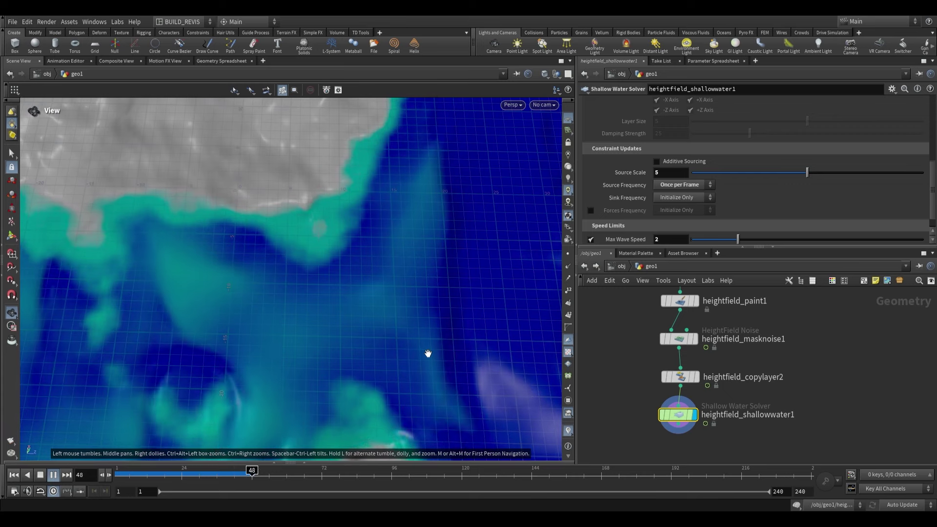
pyautogui.scroll(3, 427, 351)
pyautogui.moveTo(392, 326); pyautogui.dragTo(352, 326)
pyautogui.scroll(-3, 311, 270)
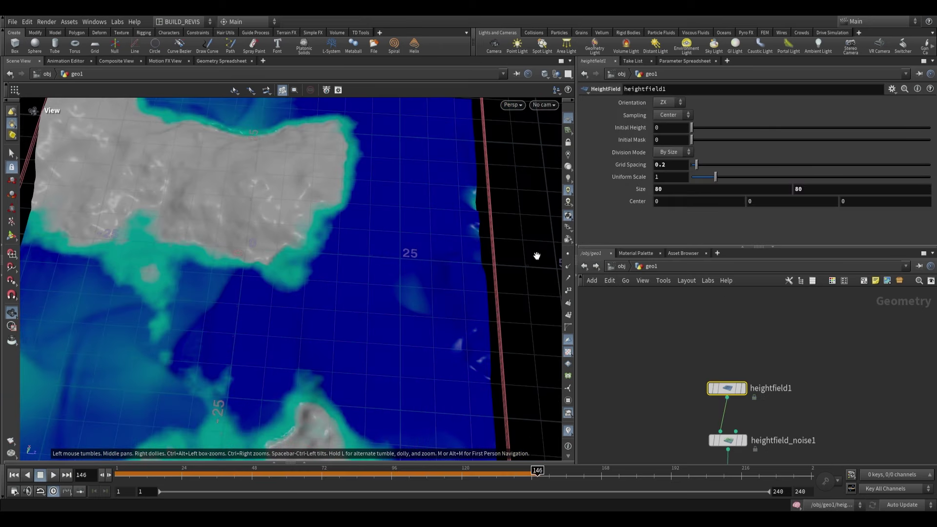
# Step: Rewind the simulation, review the heightfield_paint1 settings, then select the shallow water solver and play the simulation until about frame 226
pyautogui.click(13, 475)
pyautogui.moveTo(894, 418); pyautogui.dragTo(815, 278, button='middle')
pyautogui.click(691, 414)
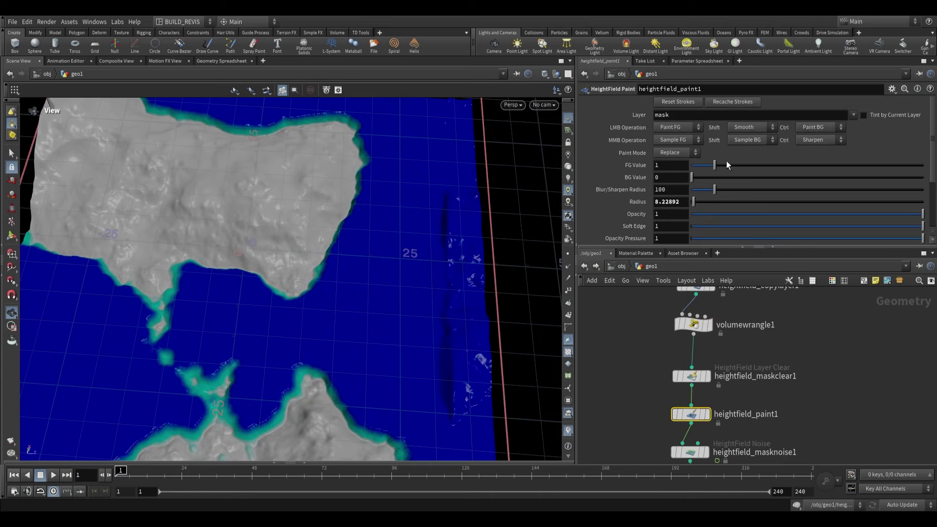
pyautogui.moveTo(755, 404); pyautogui.dragTo(754, 346, button='middle')
pyautogui.moveTo(753, 345); pyautogui.dragTo(753, 310, button='middle')
pyautogui.click(688, 434)
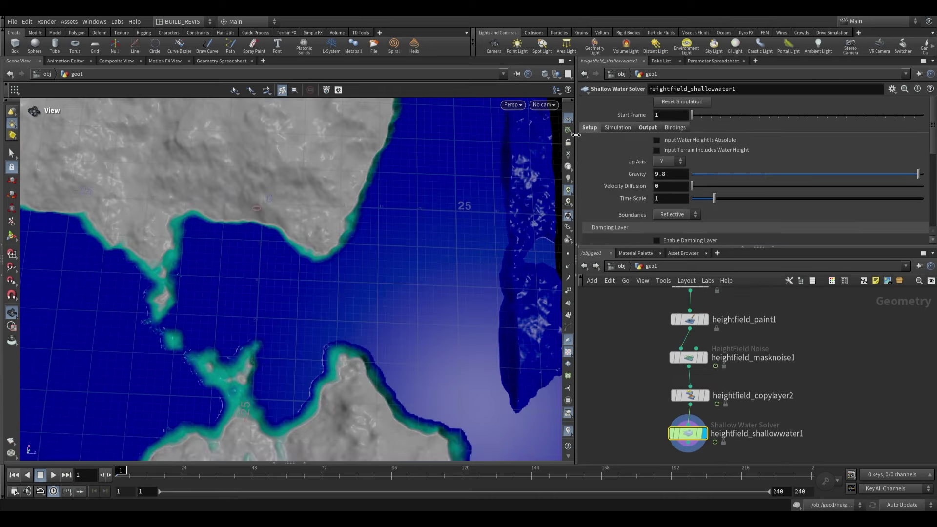
pyautogui.moveTo(342, 317); pyautogui.dragTo(376, 299)
pyautogui.scroll(5, 376, 298)
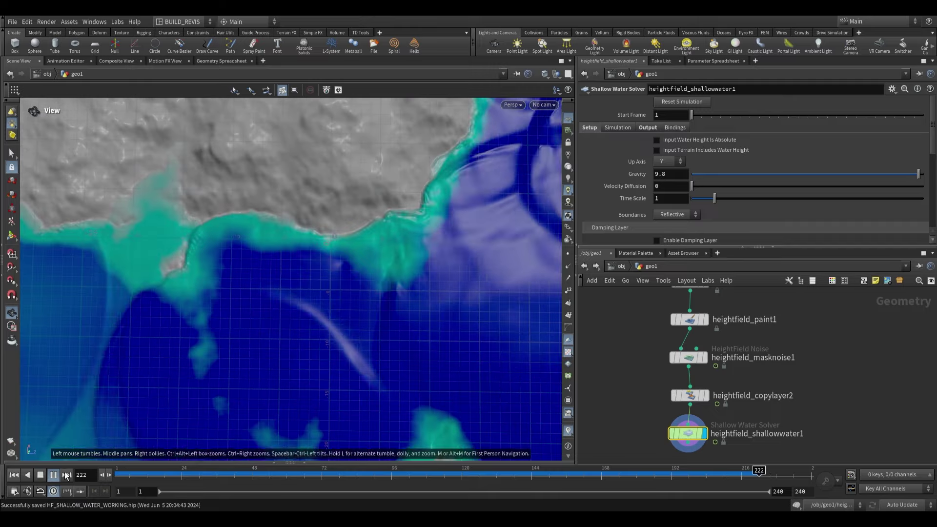
pyautogui.click(54, 475)
# Step: Examine the waves and shorelines around both terrain masses from above on the stopped frame, then rewind to frame 1
pyautogui.scroll(-7, 364, 245)
pyautogui.moveTo(376, 240); pyautogui.dragTo(400, 291)
pyautogui.scroll(4, 318, 242)
pyautogui.scroll(-10, 405, 270)
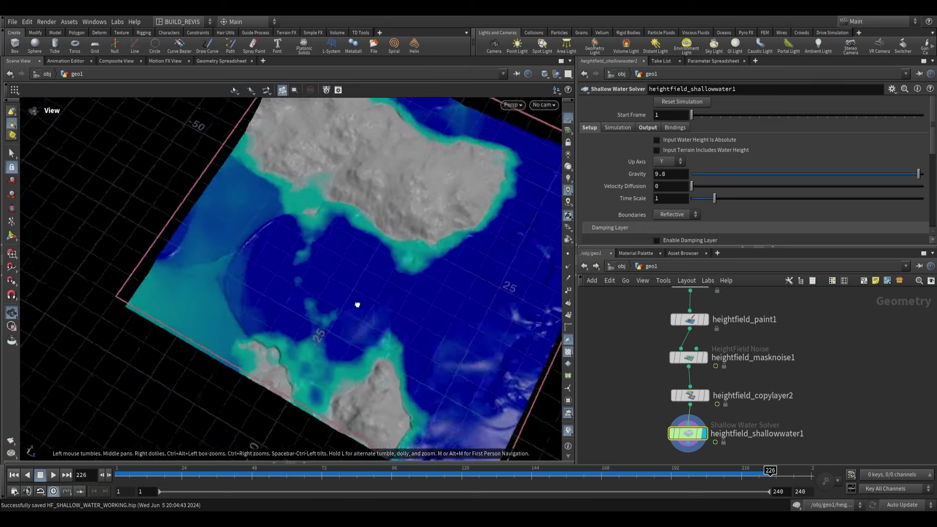
pyautogui.moveTo(374, 308); pyautogui.dragTo(418, 309)
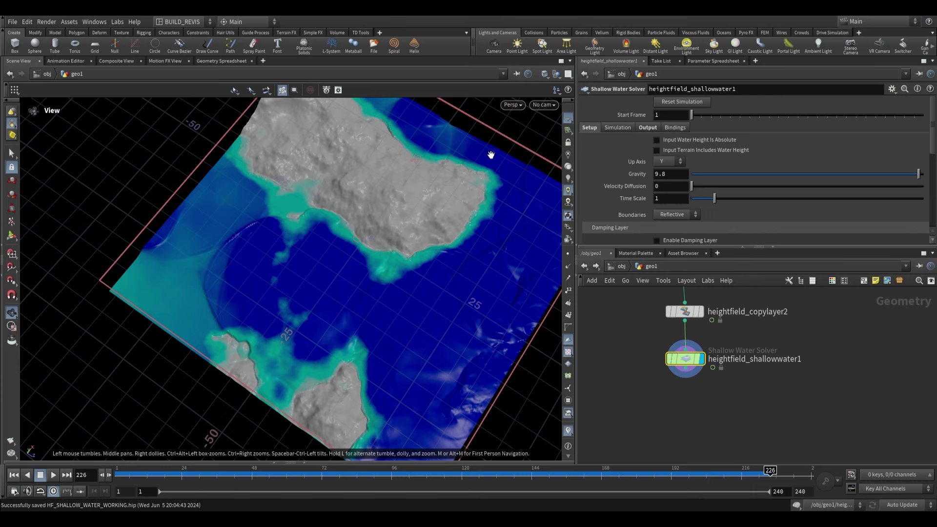
pyautogui.moveTo(377, 384); pyautogui.dragTo(369, 327, button='middle')
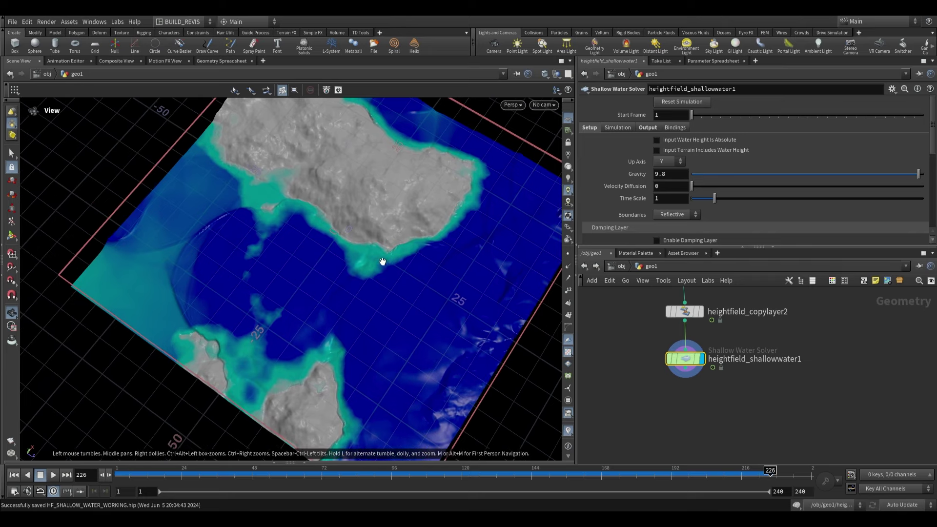
pyautogui.moveTo(384, 272); pyautogui.dragTo(386, 272)
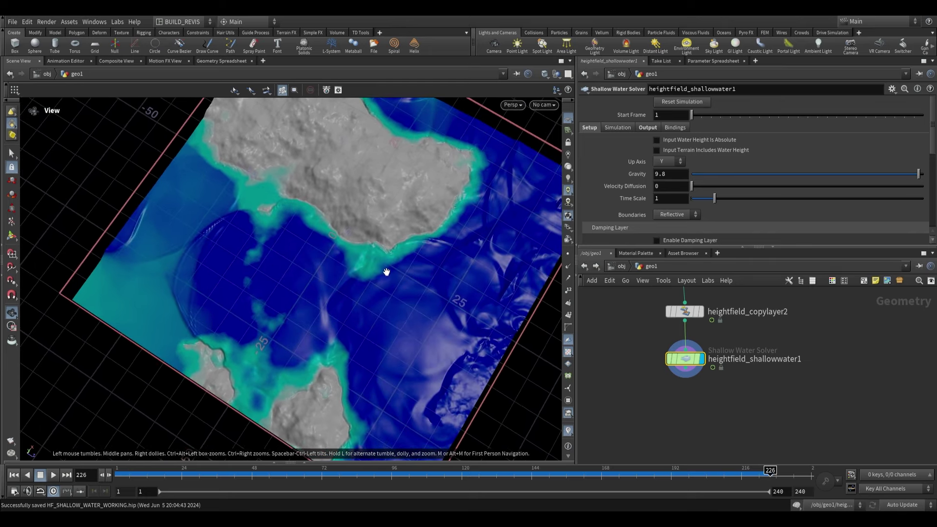
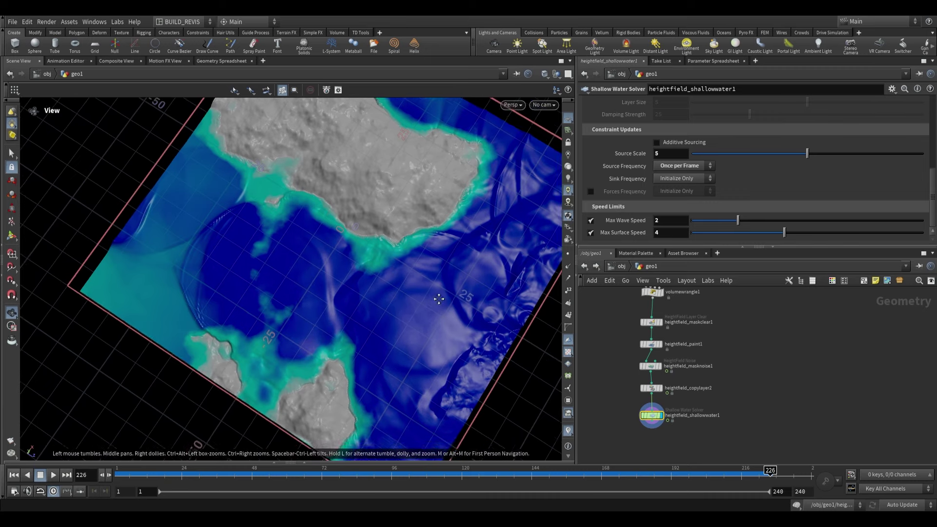
pyautogui.scroll(2, 375, 261)
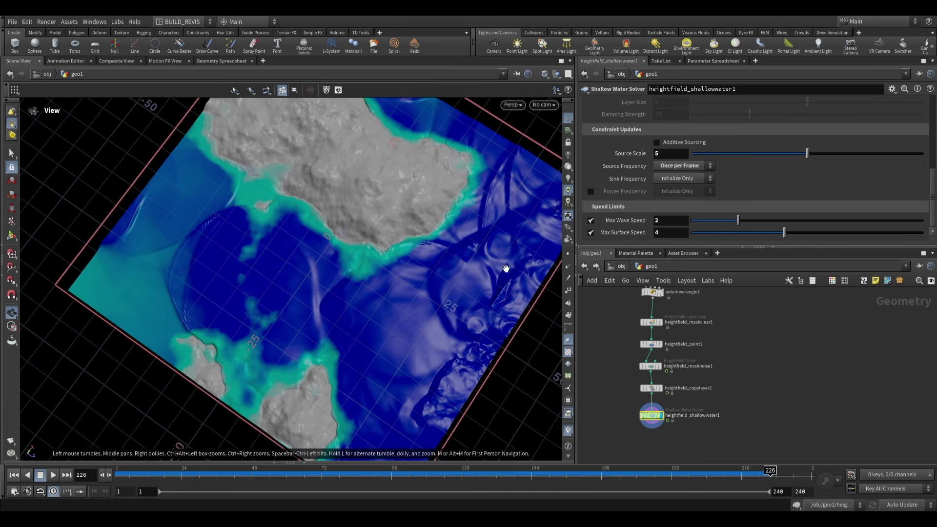
pyautogui.click(16, 476)
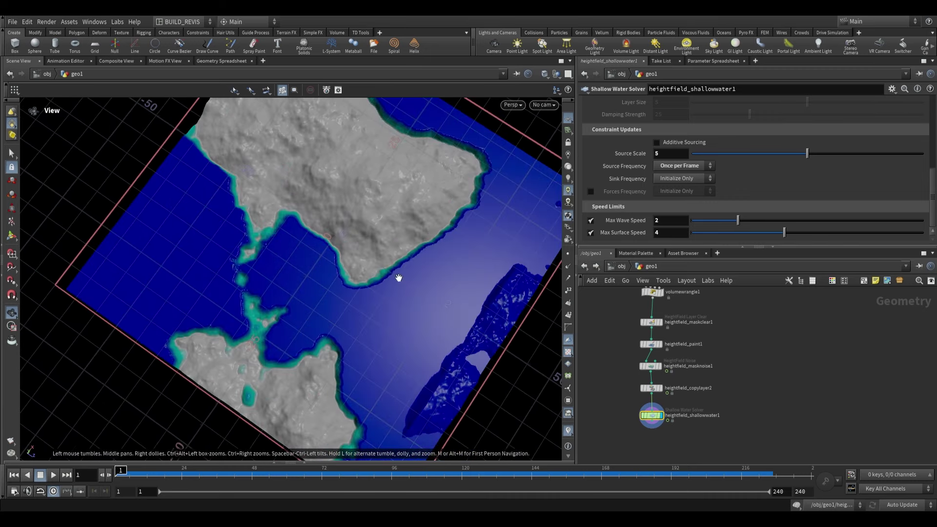
# Step: Check the shallow water solver's layer bindings and enable Forces Frequency with the Initialize Only option
pyautogui.scroll(5, 619, 180)
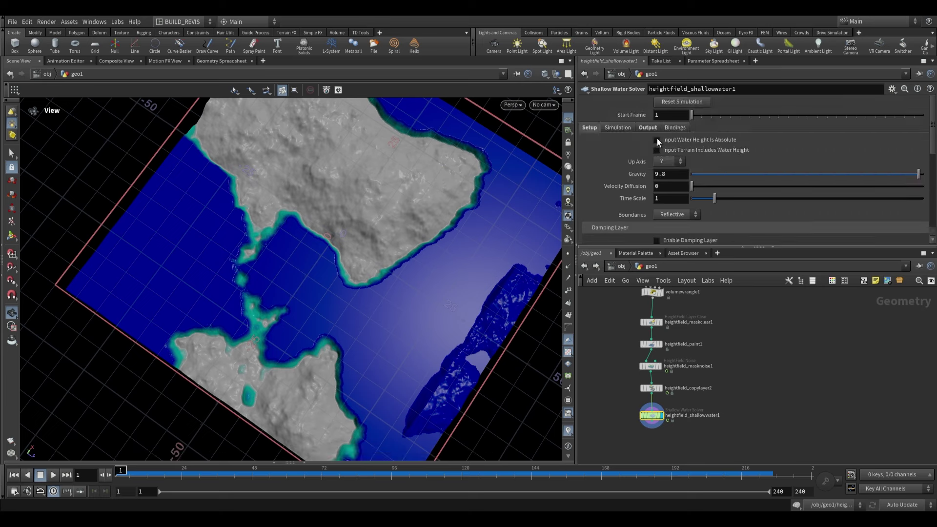
pyautogui.click(679, 128)
pyautogui.click(661, 193)
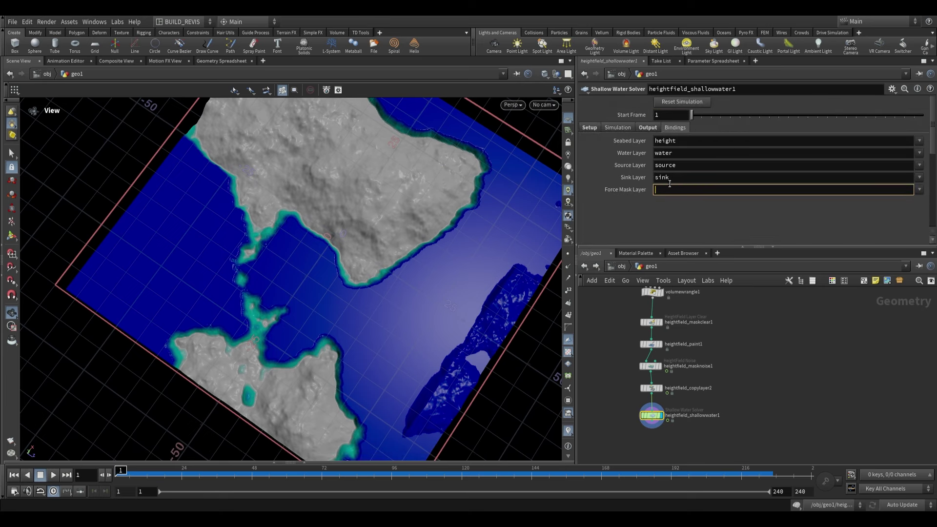
pyautogui.click(617, 128)
pyautogui.scroll(-5, 611, 166)
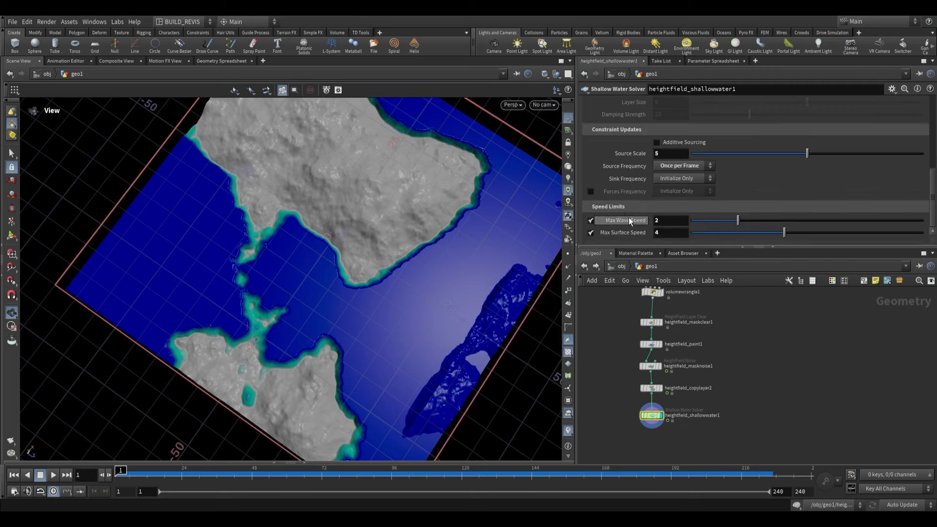
pyautogui.click(598, 193)
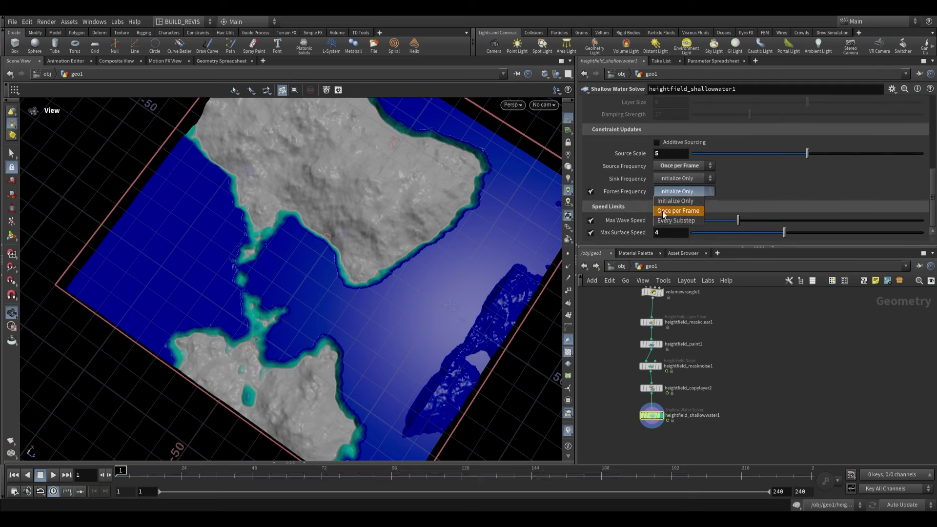
pyautogui.click(706, 192)
# Step: Add an Ocean Spectrum node beside the heightfield node chain
pyautogui.moveTo(772, 302); pyautogui.dragTo(738, 332, button='middle')
pyautogui.press('Tab')
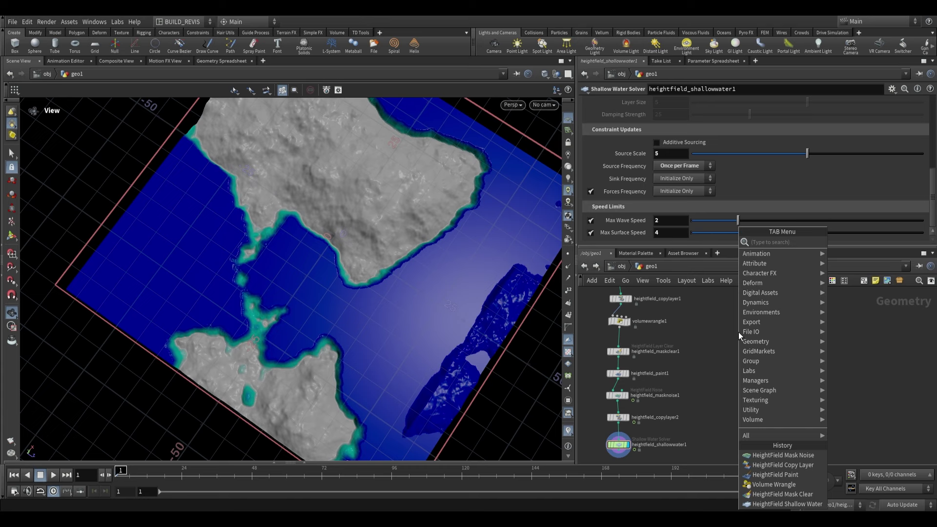
pyautogui.write('ocean')
pyautogui.press('Down')
pyautogui.press('Down')
pyautogui.press('Return')
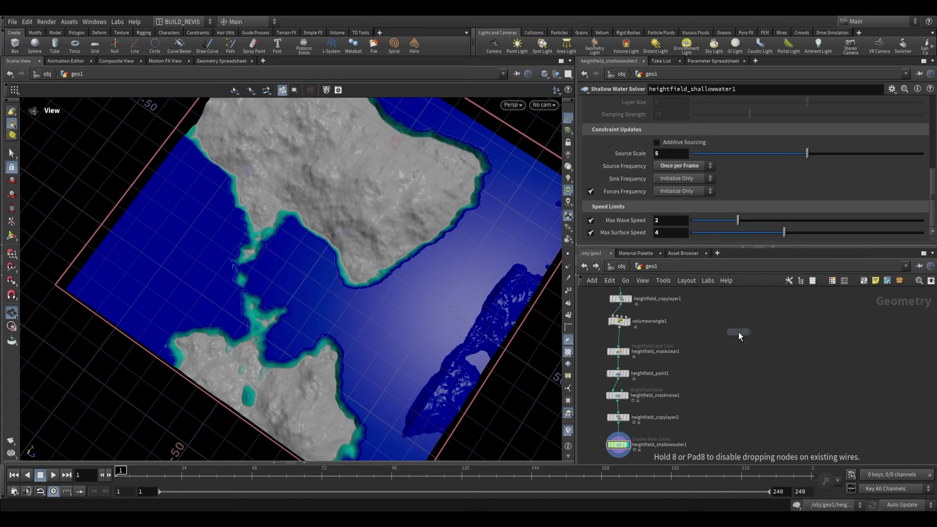
pyautogui.click(739, 332)
# Step: Add an Ocean Evaluate node below the Ocean Spectrum, with the spectrum wired into it, and display it
pyautogui.press('Tab')
pyautogui.write('e')
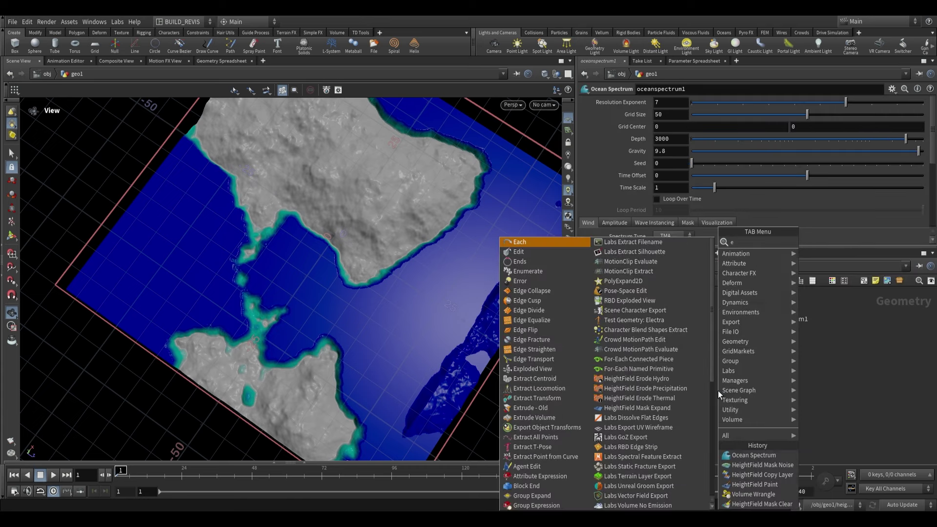
pyautogui.press('BackSpace')
pyautogui.write('ocean e')
pyautogui.press('Return')
pyautogui.click(718, 390)
pyautogui.click(733, 394)
pyautogui.moveTo(447, 233); pyautogui.dragTo(510, 257)
# Step: Enable Preview Grid on the Ocean Evaluate node and scrub the timeline to watch the ocean surface move
pyautogui.click(666, 224)
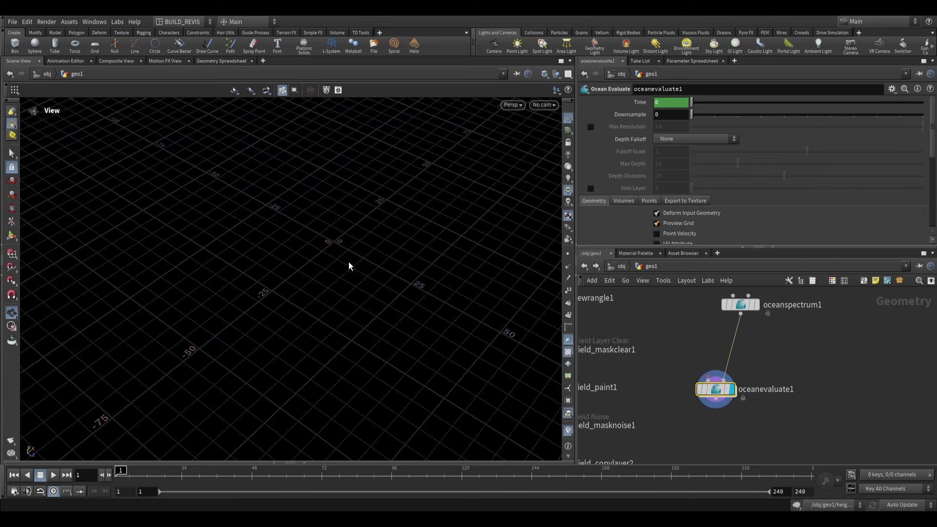
pyautogui.scroll(4, 354, 251)
pyautogui.moveTo(122, 472)
pyautogui.mouseDown()
pyautogui.moveTo(405, 472)
pyautogui.moveTo(609, 457)
pyautogui.moveTo(117, 473)
pyautogui.mouseUp()
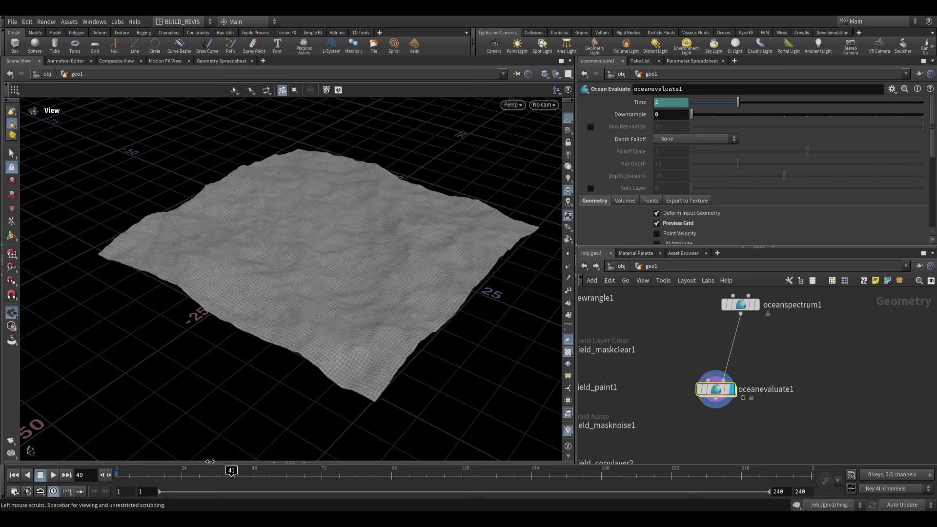
# Step: Enable the Velocity volume output on the Ocean Evaluate node
pyautogui.scroll(-3, 630, 154)
pyautogui.click(631, 127)
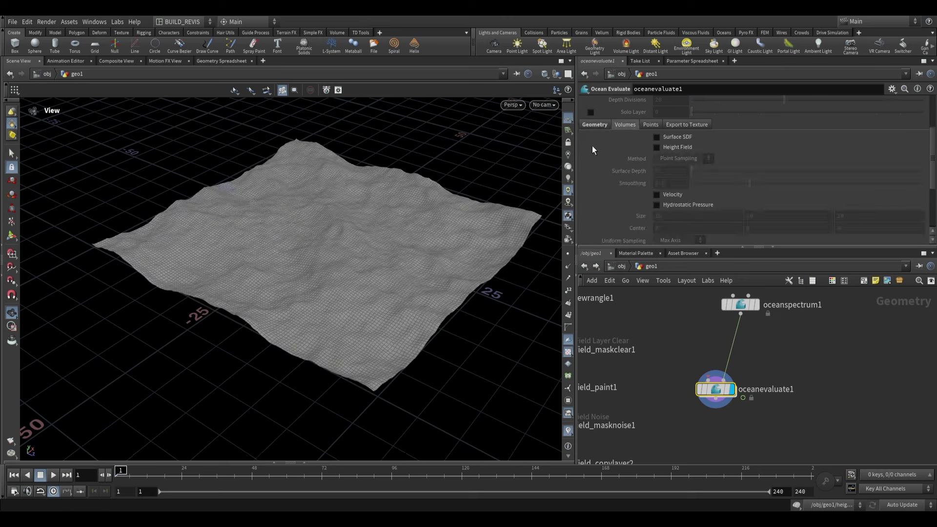
pyautogui.scroll(-3, 615, 176)
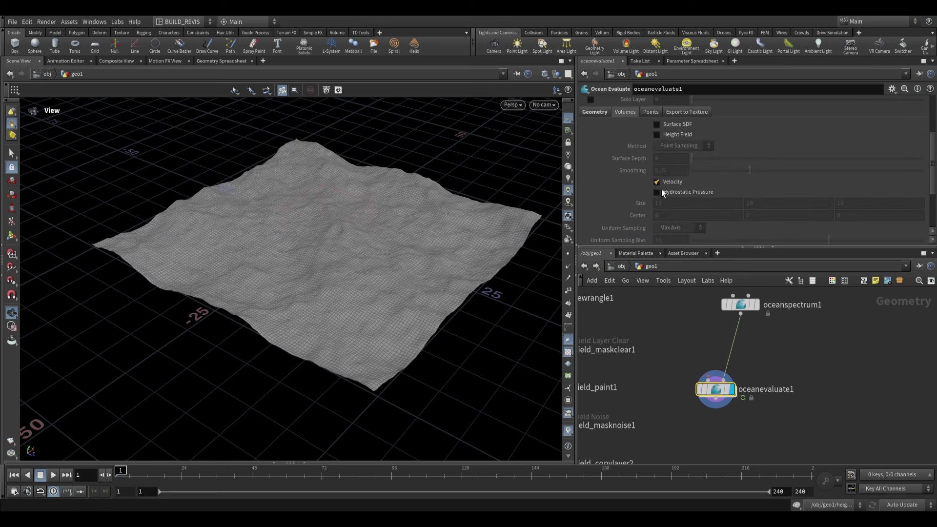
pyautogui.click(657, 183)
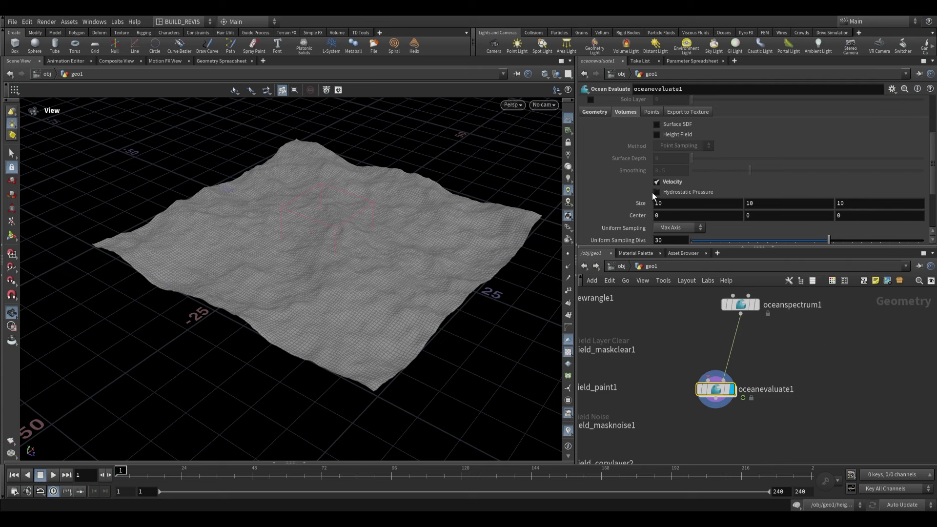
# Step: Check heightfield1's size and set the Ocean Evaluate volume's X and Z size to 80 to match
pyautogui.press('h')
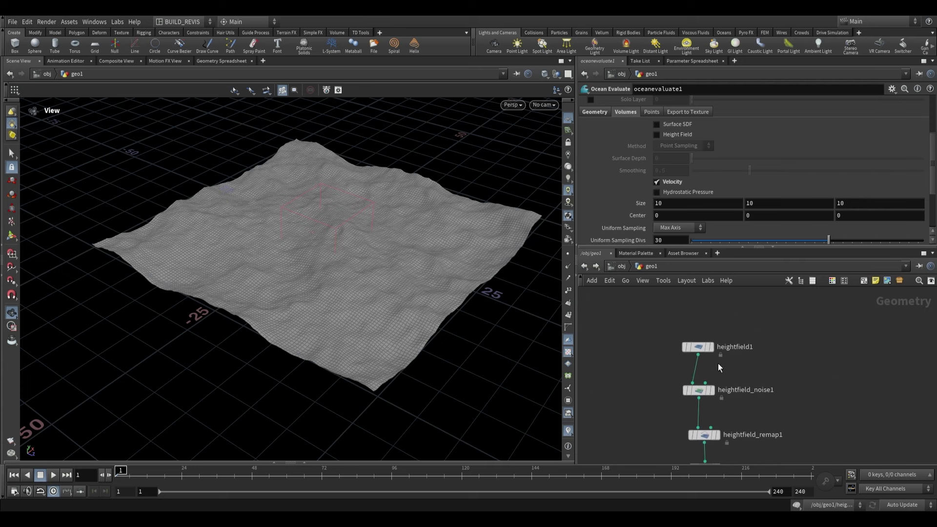
pyautogui.click(699, 347)
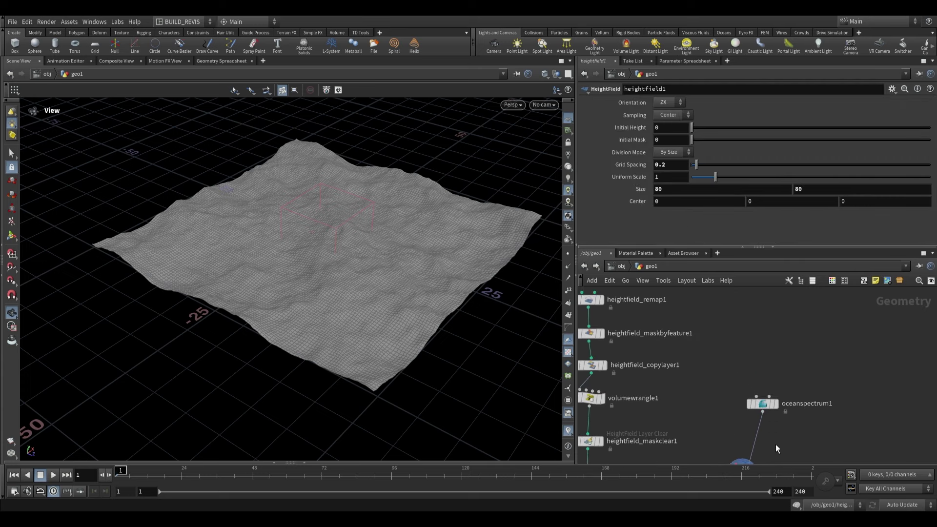
pyautogui.click(715, 447)
pyautogui.scroll(-1, 675, 191)
pyautogui.write('80')
pyautogui.press('Tab')
pyautogui.press('Tab')
pyautogui.write('80')
pyautogui.press('Return')
pyautogui.scroll(-3, 397, 268)
pyautogui.moveTo(397, 268); pyautogui.dragTo(407, 235)
# Step: Display the shallow water solver and insert a Merge node between heightfield_copylayer2 and the solver
pyautogui.moveTo(645, 459); pyautogui.dragTo(724, 328, button='middle')
pyautogui.scroll(-3, 727, 332)
pyautogui.moveTo(695, 374); pyautogui.dragTo(695, 399, button='middle')
pyautogui.click(631, 432)
pyautogui.click(617, 432)
pyautogui.moveTo(392, 264); pyautogui.dragTo(387, 302)
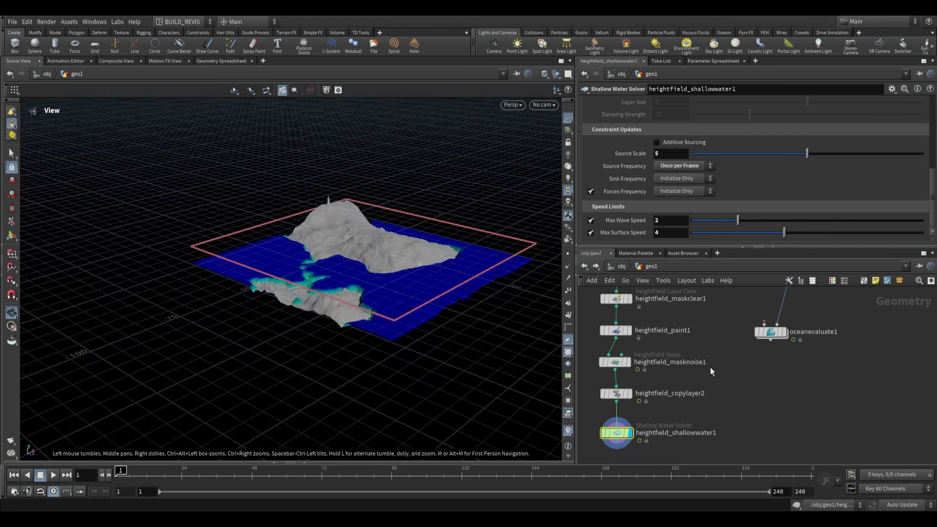
pyautogui.moveTo(710, 367); pyautogui.dragTo(703, 388, button='middle')
pyautogui.press('Tab')
pyautogui.write('mer')
pyautogui.press('Return')
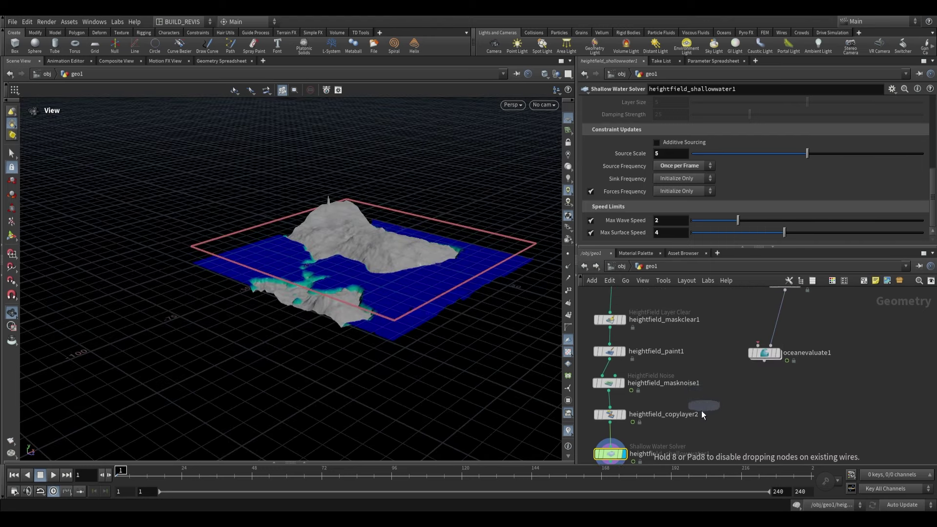
pyautogui.scroll(2, 639, 438)
pyautogui.click(608, 442)
# Step: Connect oceanevaluate1 to the Merge node and display the merged result
pyautogui.moveTo(754, 378); pyautogui.dragTo(773, 337, button='middle')
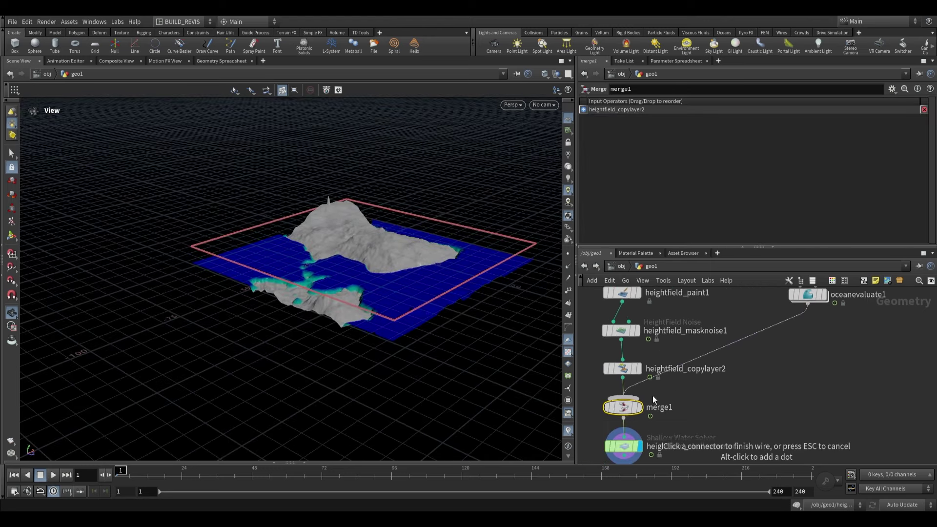
pyautogui.click(629, 397)
pyautogui.click(639, 407)
pyautogui.moveTo(405, 290)
pyautogui.mouseDown()
pyautogui.moveTo(360, 256)
pyautogui.moveTo(339, 273)
pyautogui.moveTo(378, 302)
pyautogui.moveTo(356, 324)
pyautogui.moveTo(382, 351)
pyautogui.moveTo(356, 280)
pyautogui.moveTo(429, 273)
pyautogui.moveTo(410, 305)
pyautogui.moveTo(361, 273)
pyautogui.moveTo(415, 301)
pyautogui.mouseUp()
# Step: Turn off Preview Grid on the Ocean Evaluate node
pyautogui.click(805, 295)
pyautogui.moveTo(415, 301); pyautogui.dragTo(379, 293, button='middle')
pyautogui.scroll(4, 672, 162)
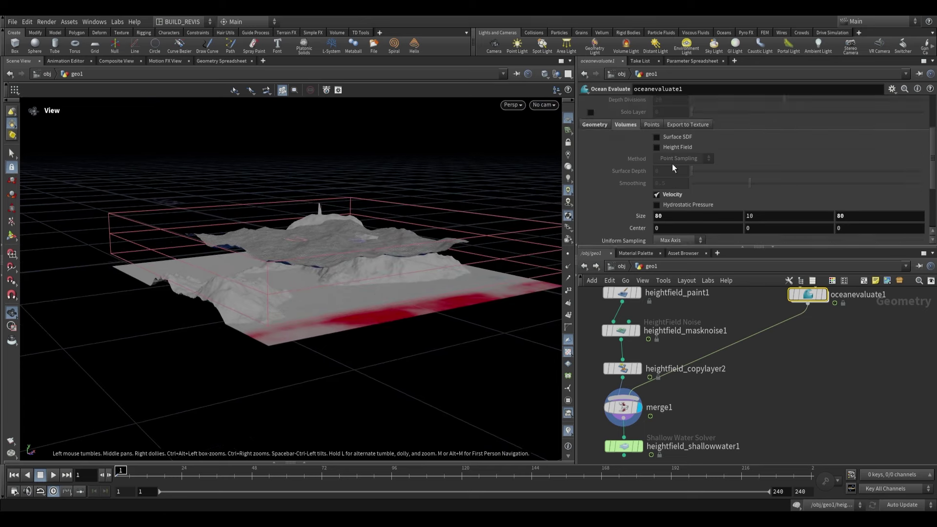
pyautogui.click(597, 188)
pyautogui.click(669, 212)
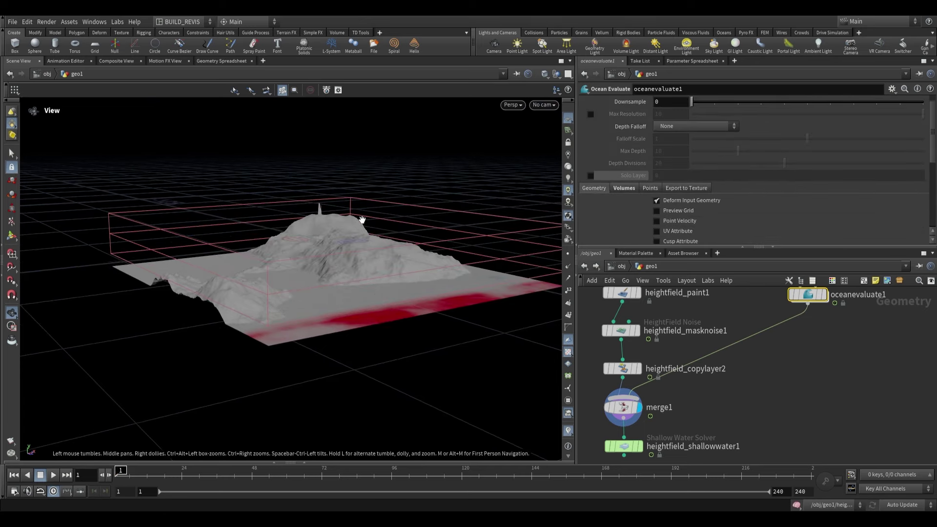
# Step: Set the Ocean Evaluate volume's Center Y to -10 and display the node on its own
pyautogui.click(633, 187)
pyautogui.scroll(-4, 639, 205)
pyautogui.scroll(-3, 643, 200)
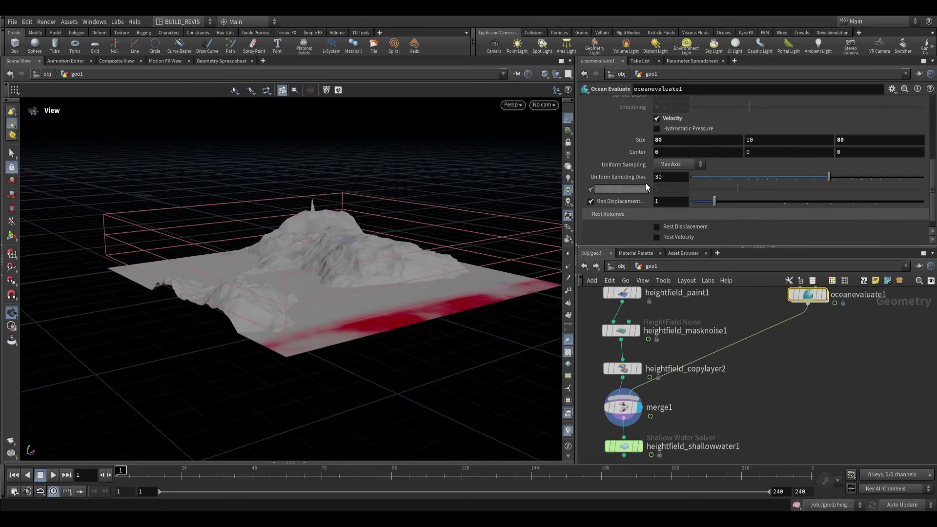
pyautogui.moveTo(771, 151); pyautogui.dragTo(360, 188, button='middle')
pyautogui.moveTo(348, 336); pyautogui.dragTo(325, 336)
pyautogui.moveTo(846, 300); pyautogui.dragTo(788, 371, button='middle')
pyautogui.click(766, 367)
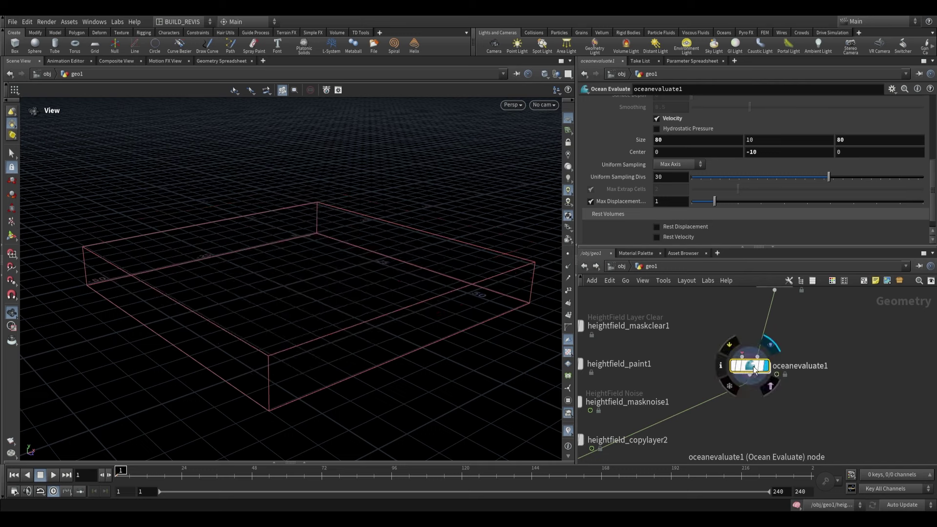
# Step: Set the Ocean Evaluate volume's Uniform Sampling Divs to 200 and check the node's information
pyautogui.middleClick(752, 368)
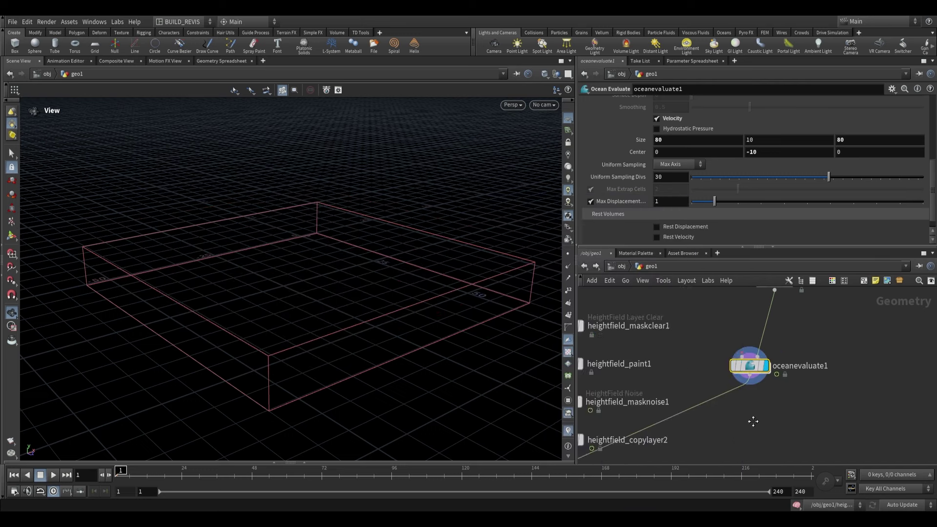
pyautogui.moveTo(753, 420); pyautogui.dragTo(664, 450, button='middle')
pyautogui.scroll(1, 646, 211)
pyautogui.scroll(1, 708, 296)
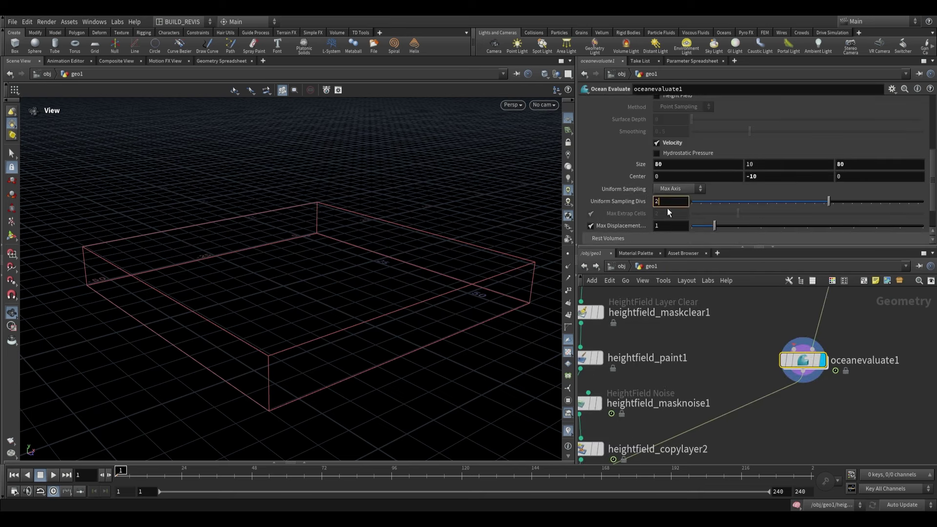
pyautogui.write('00')
pyautogui.middleClick(804, 362)
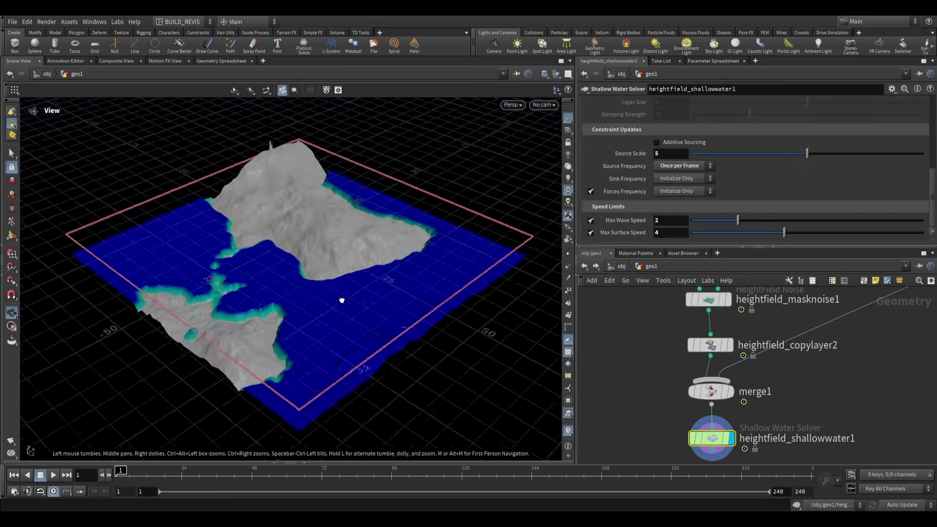
# Step: Play the shallow water simulation to preview the waves around the terrain and return to the first frame
pyautogui.scroll(5, 336, 301)
pyautogui.scroll(-5, 319, 318)
pyautogui.scroll(3, 255, 354)
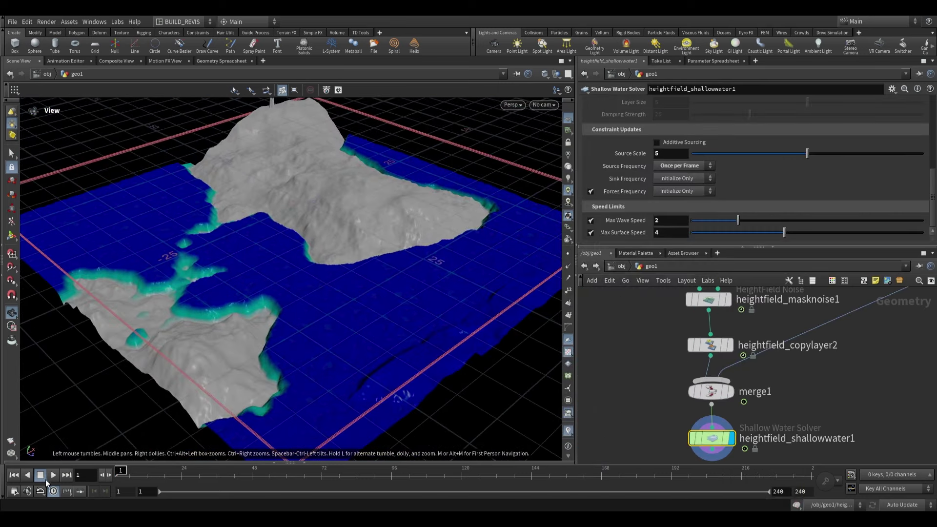
pyautogui.click(53, 475)
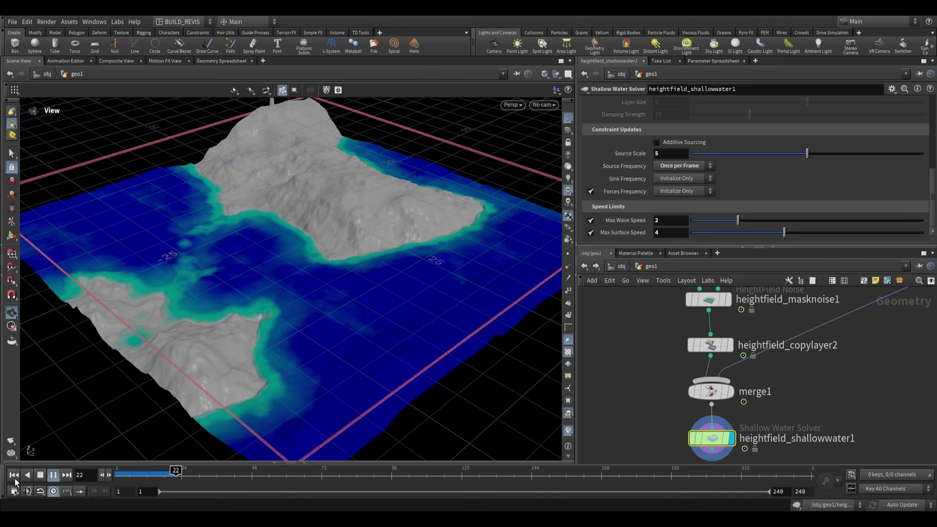
pyautogui.hotkey('ctrl', 'Up')
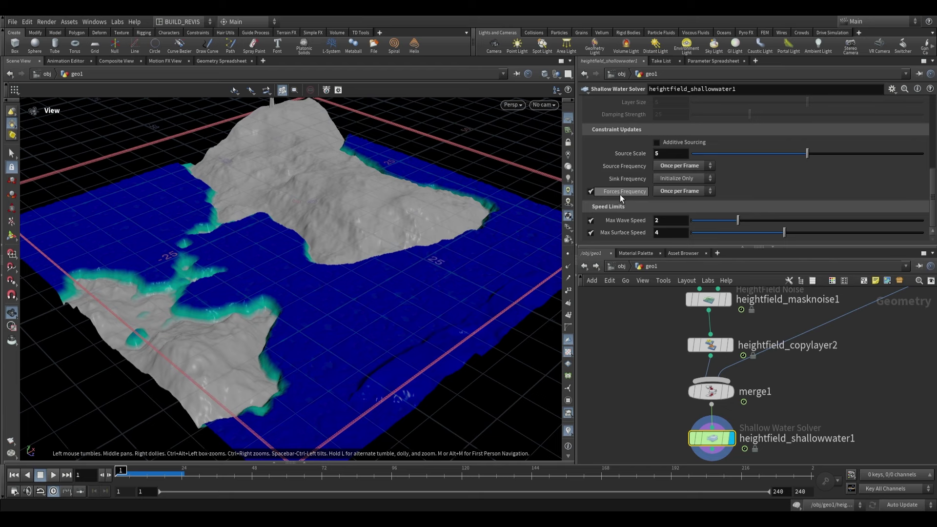
# Step: Set the Shallow Water Solver's Force Mask Layer binding to vel.*
pyautogui.scroll(3, 634, 194)
pyautogui.scroll(4, 634, 190)
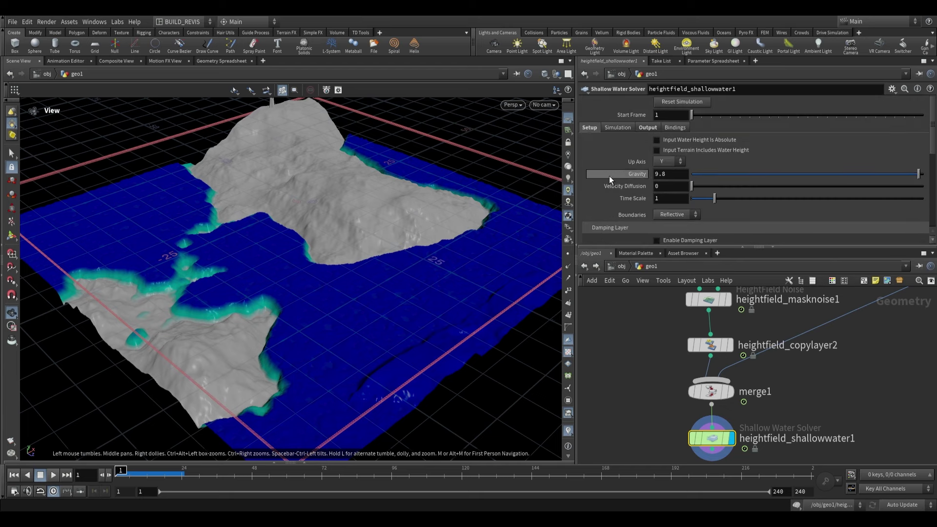
pyautogui.click(647, 128)
pyautogui.click(669, 128)
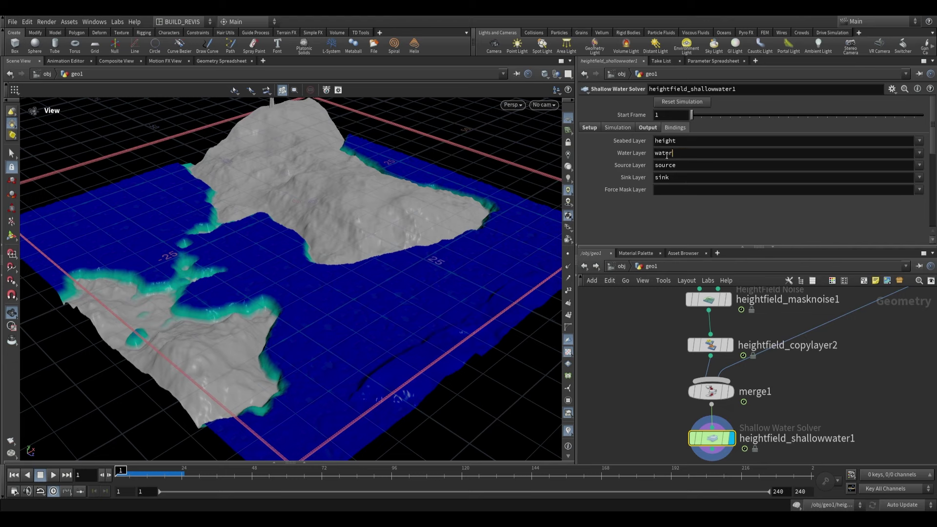
pyautogui.doubleClick(666, 153)
pyautogui.click(685, 190)
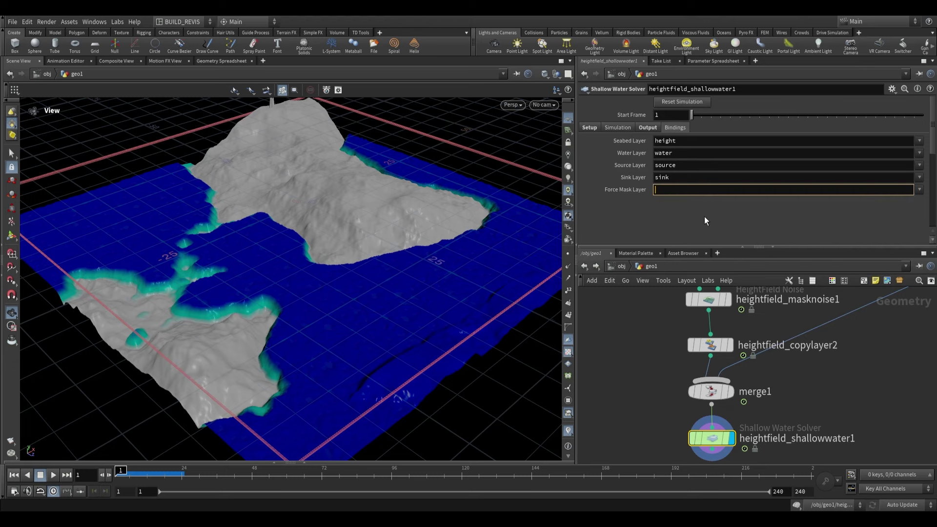
pyautogui.write('vel.*')
pyautogui.press('Return')
pyautogui.click(617, 127)
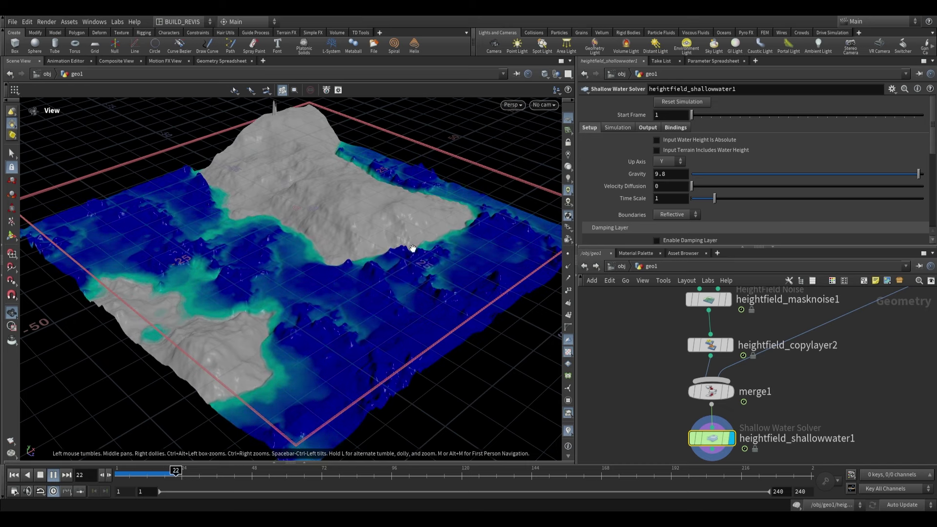
# Step: Return to the first frame, display oceanevaluate1 and select the oceanspectrum1 node
pyautogui.click(15, 475)
pyautogui.scroll(-2, 841, 337)
pyautogui.moveTo(858, 322); pyautogui.dragTo(722, 403, button='middle')
pyautogui.scroll(2, 761, 361)
pyautogui.click(771, 378)
pyautogui.moveTo(815, 322); pyautogui.dragTo(774, 405, button='middle')
pyautogui.click(749, 367)
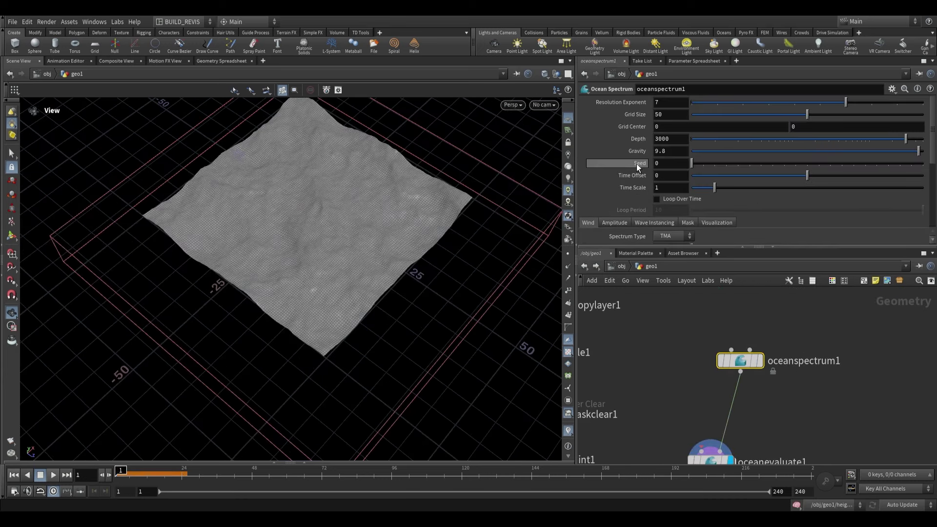
# Step: Try a wind Direction of 276.5 on the Ocean Spectrum and scrub the timeline to preview the waves
pyautogui.scroll(-3, 642, 177)
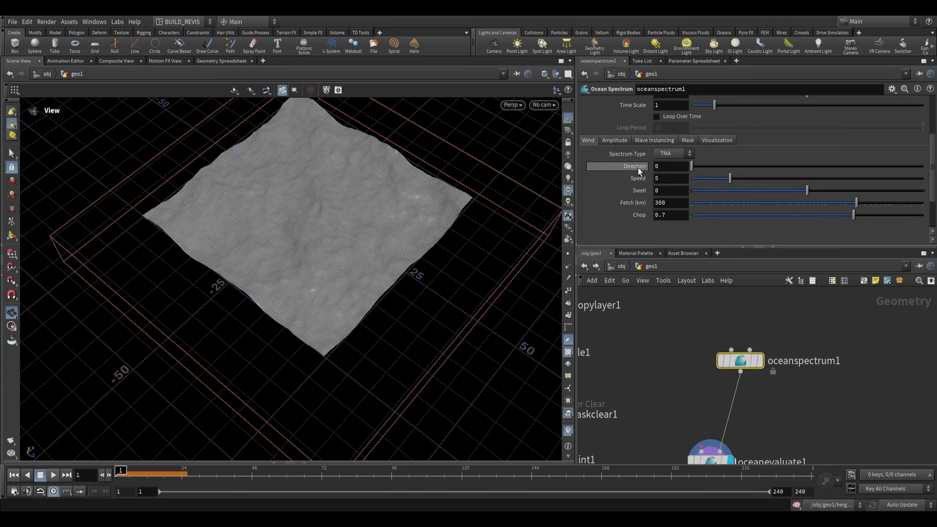
pyautogui.moveTo(692, 166); pyautogui.dragTo(869, 167)
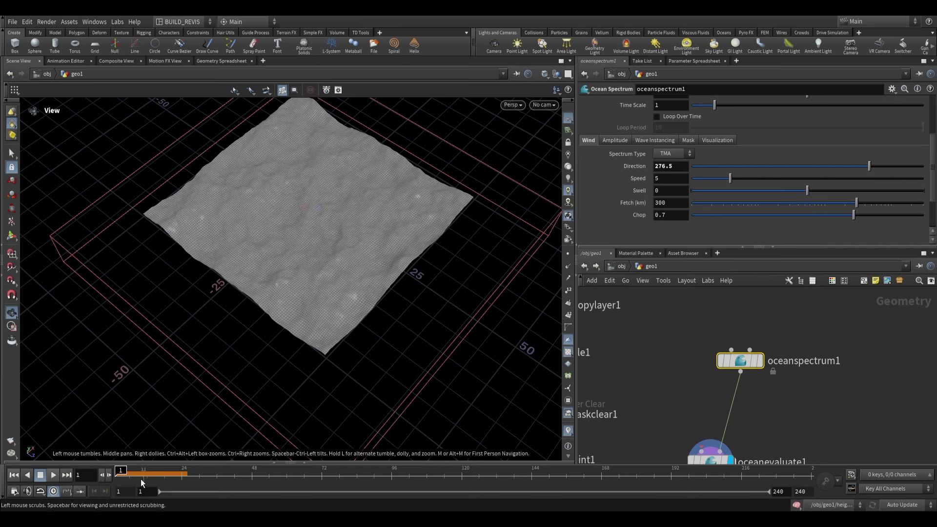
pyautogui.moveTo(142, 482); pyautogui.dragTo(318, 481)
# Step: Set the Ocean Spectrum's wind Direction to -90 and scrub the timeline to check how the waves travel
pyautogui.click(669, 167)
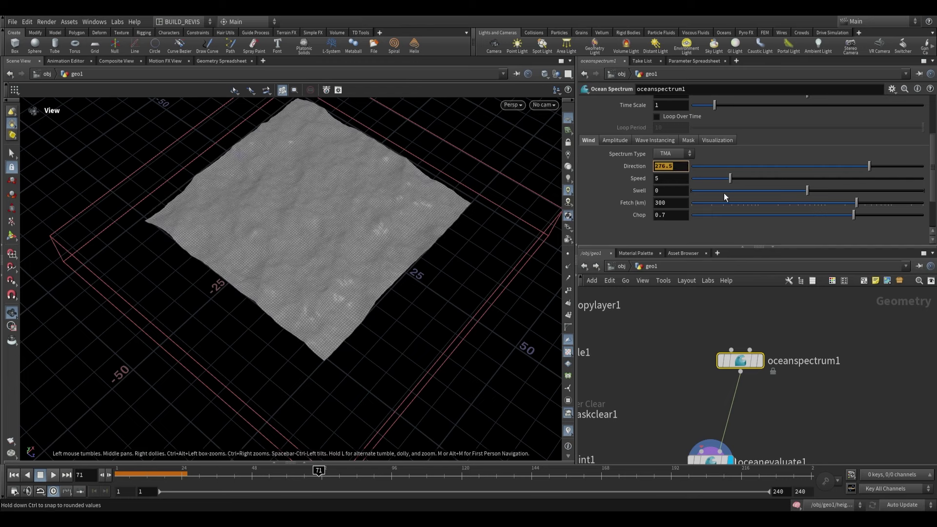
pyautogui.write('-90')
pyautogui.press('Return')
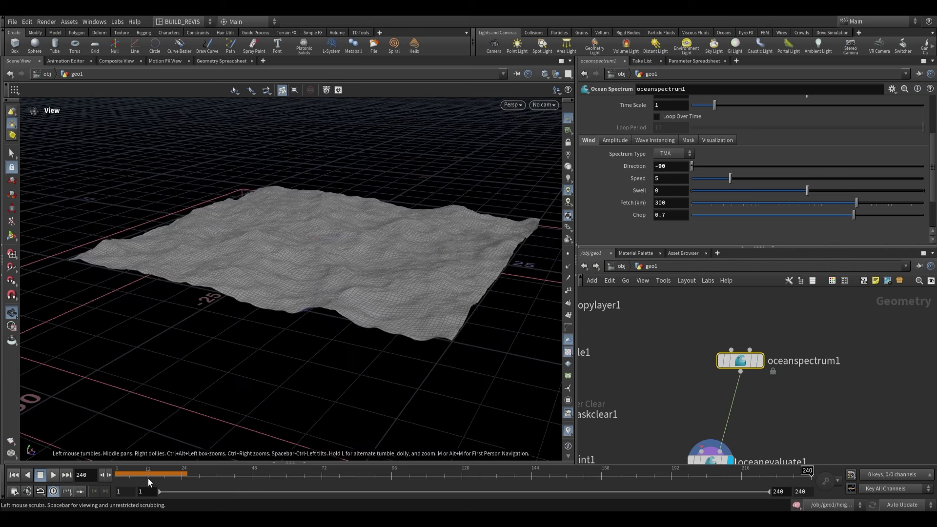
pyautogui.moveTo(149, 482); pyautogui.dragTo(409, 482)
# Step: Set the Ocean Spectrum's amplitude Scale to 2
pyautogui.click(626, 143)
pyautogui.click(666, 176)
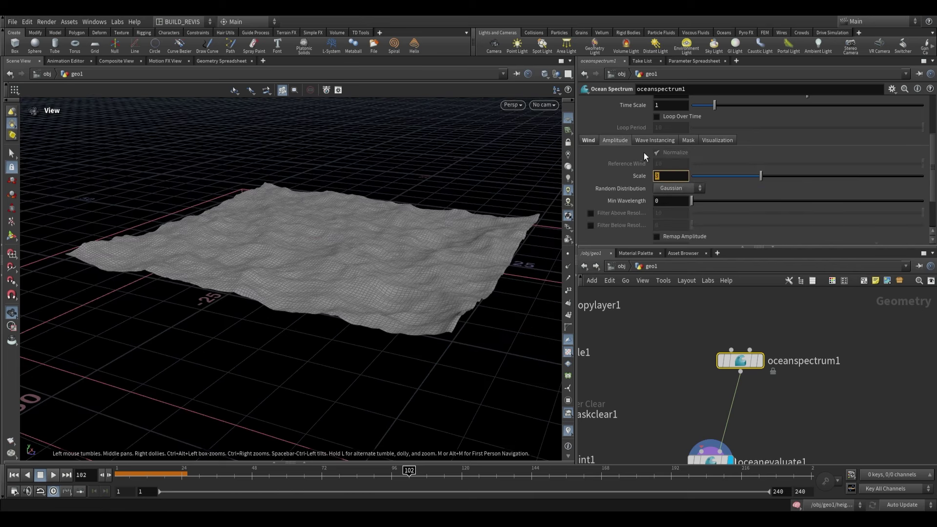
pyautogui.write('2')
pyautogui.press('Return')
# Step: Display heightfield_shallowwater1, play the simulation from the first frame and stop it around frame 86
pyautogui.moveTo(793, 417); pyautogui.dragTo(874, 266, button='middle')
pyautogui.scroll(-1, 765, 376)
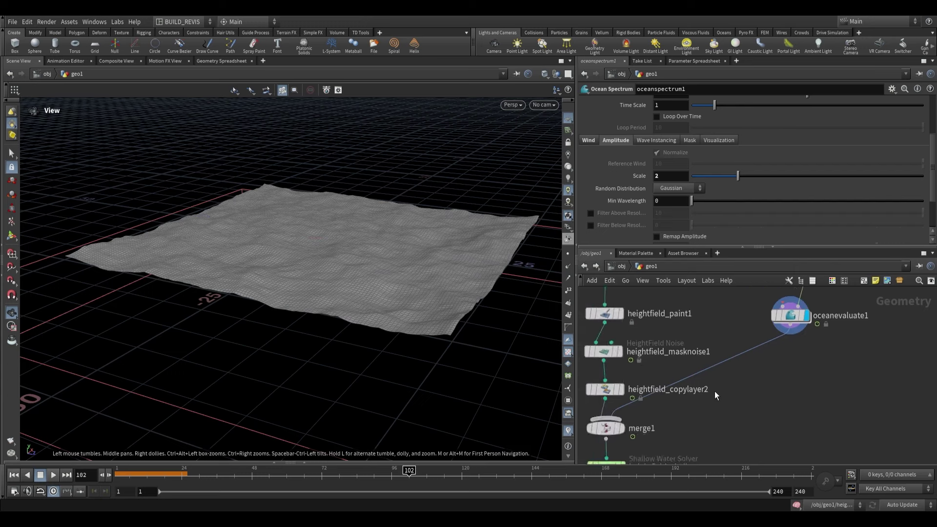
pyautogui.moveTo(765, 376); pyautogui.dragTo(786, 350, button='middle')
pyautogui.scroll(1, 650, 405)
pyautogui.click(644, 404)
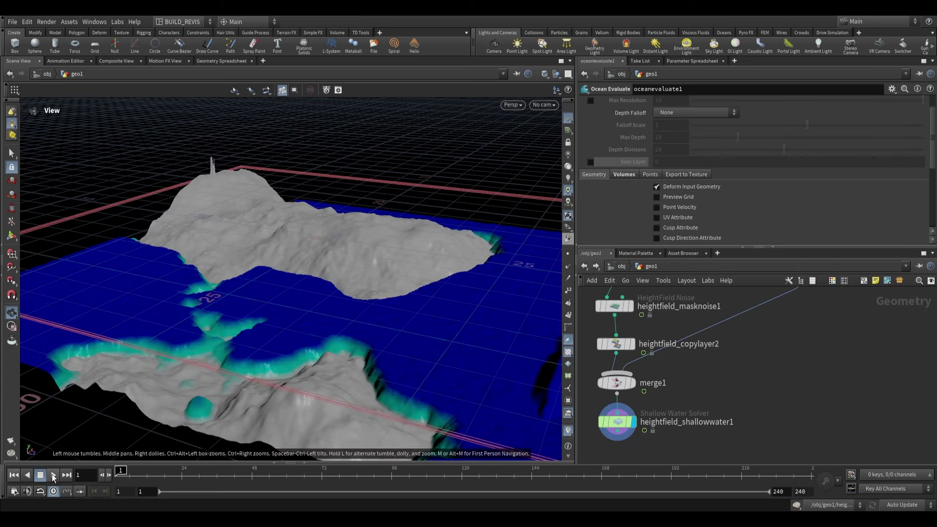
pyautogui.click(53, 475)
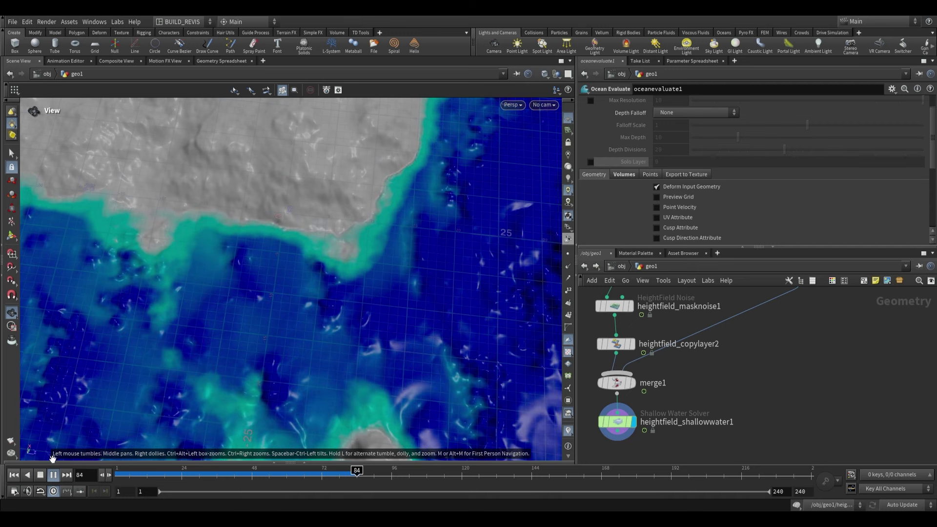
pyautogui.click(43, 476)
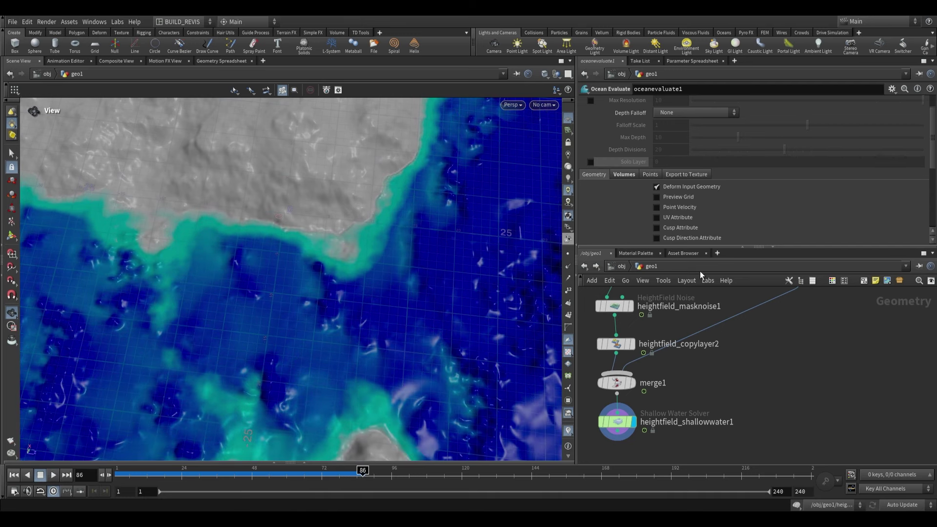
# Step: Show the Shallow Water Solver's output settings and open the upper Visualize Range value for editing
pyautogui.click(615, 428)
pyautogui.click(649, 103)
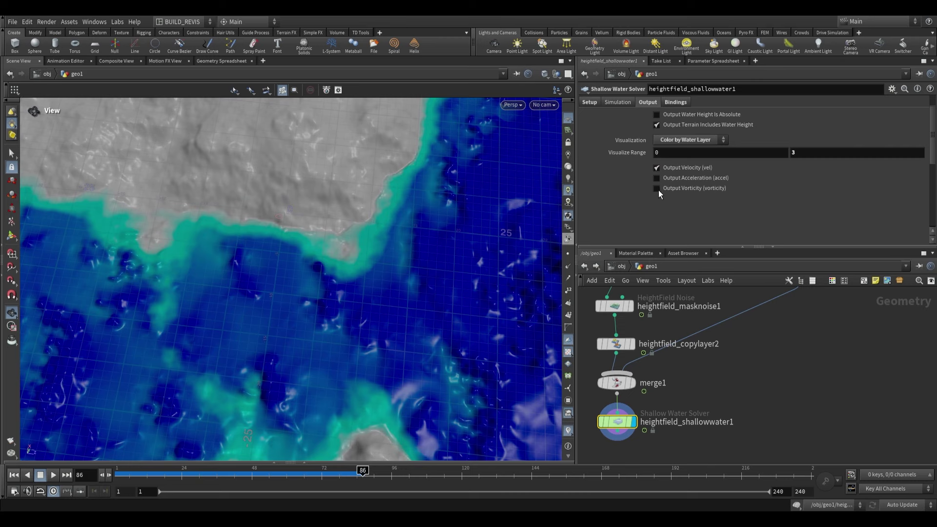
pyautogui.moveTo(408, 328); pyautogui.dragTo(464, 242)
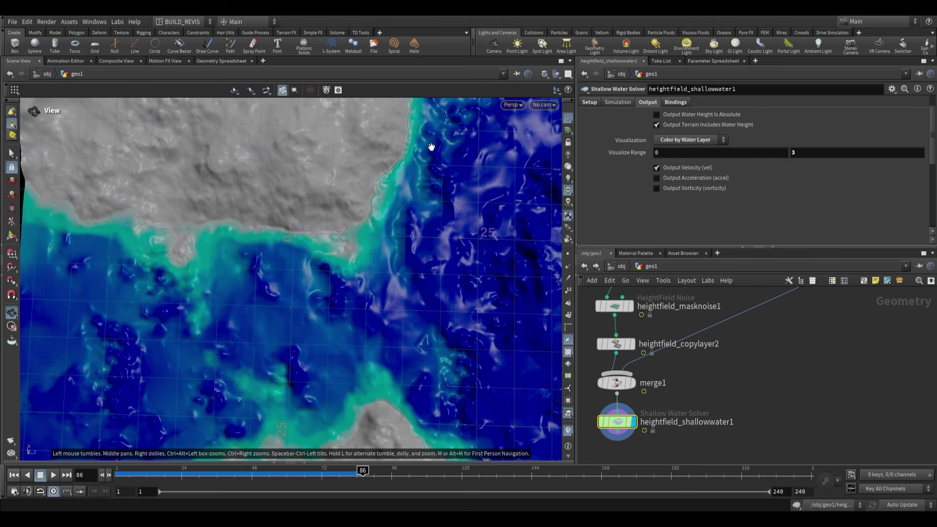
pyautogui.click(799, 153)
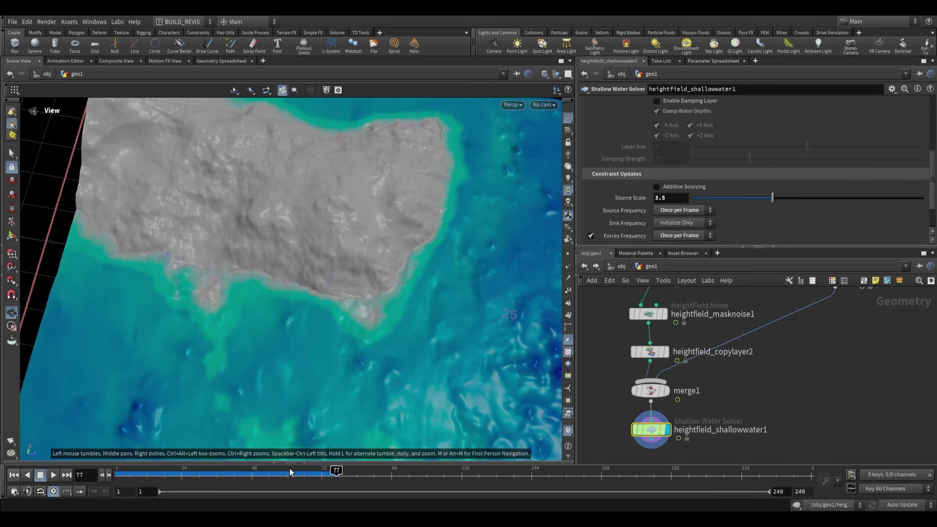
# Step: Replay the simulation twice from the first frame and examine the waves along the shoreline
pyautogui.click(53, 474)
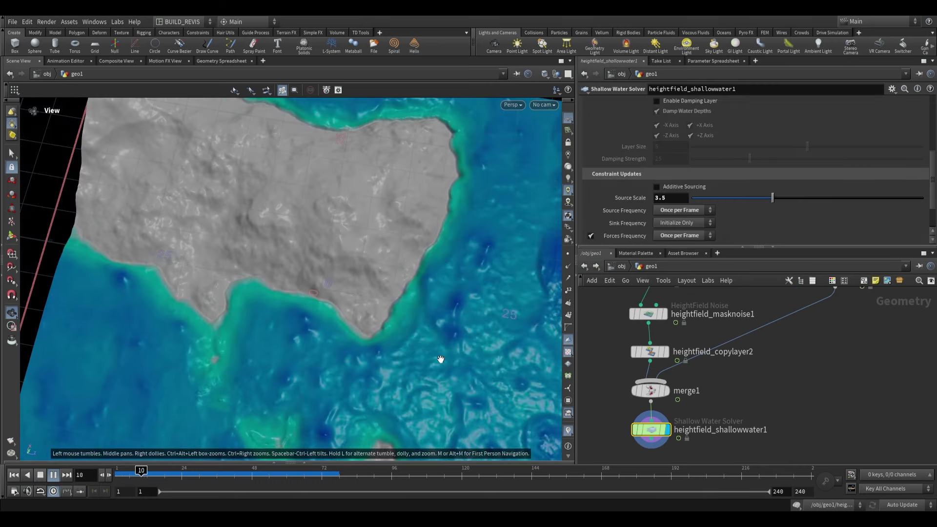
pyautogui.moveTo(379, 307); pyautogui.dragTo(403, 315)
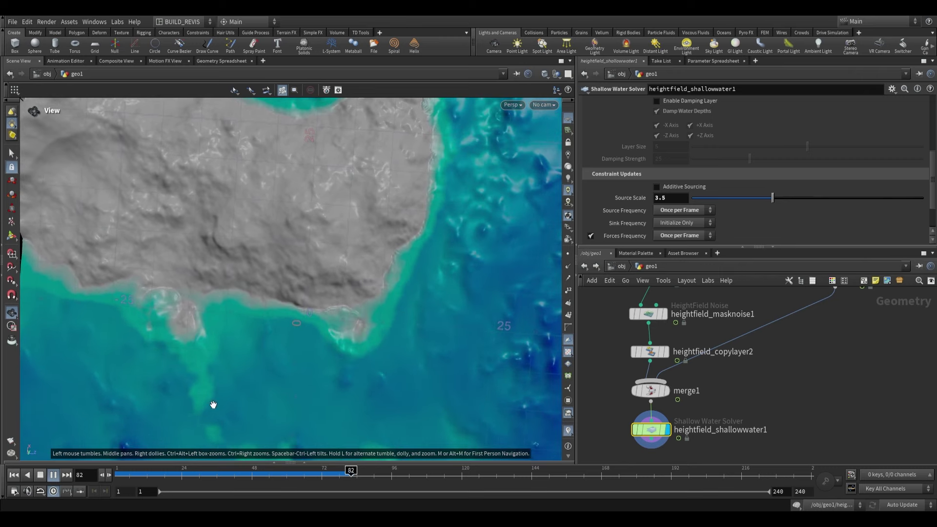
pyautogui.click(54, 475)
pyautogui.moveTo(279, 476); pyautogui.dragTo(65, 478)
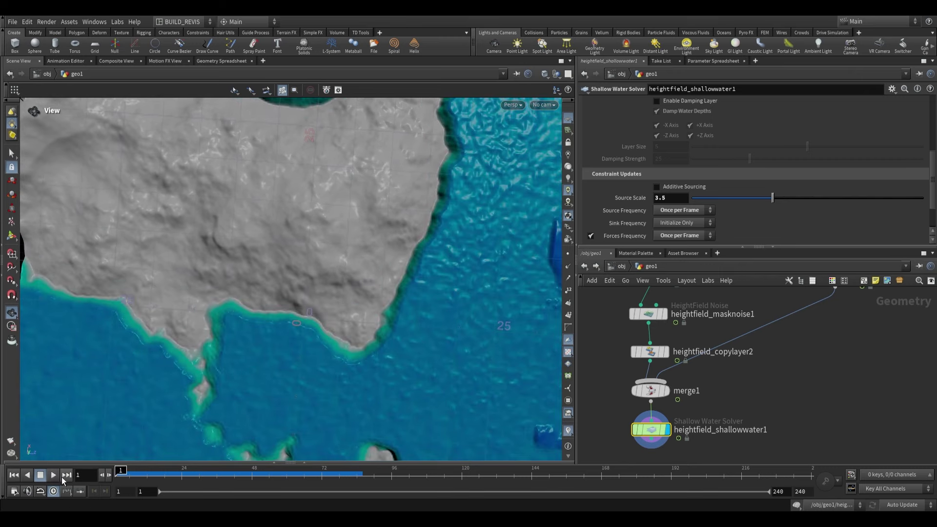
pyautogui.click(53, 475)
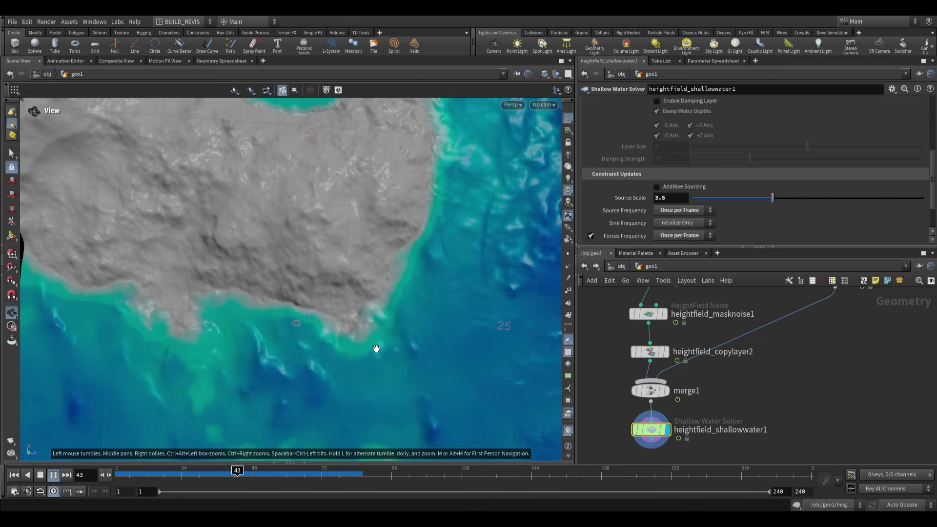
pyautogui.click(44, 475)
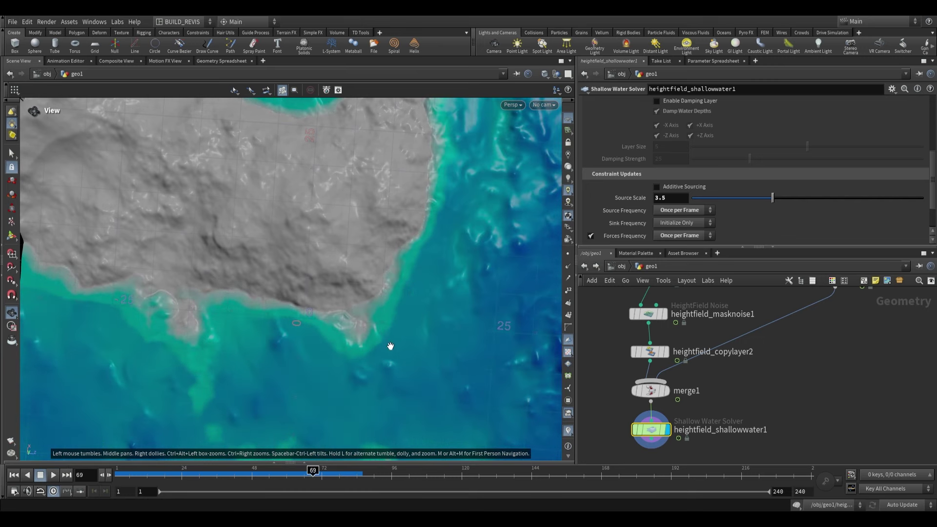